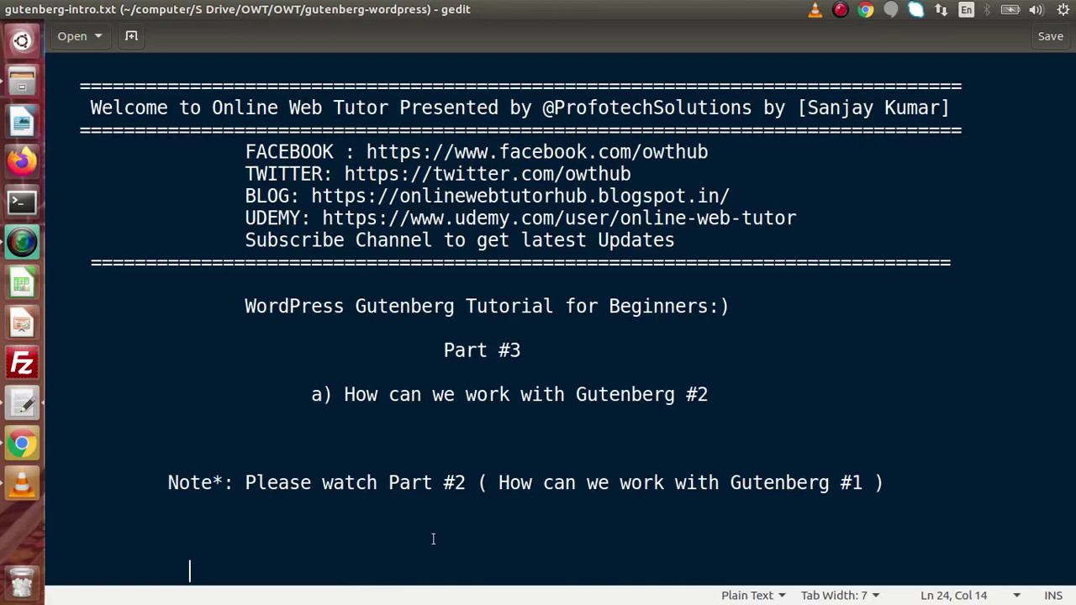
# - Switch to the WordPress admin in Chrome and create a new post from the Posts list
pyautogui.hotkey('alt', 'Tab')
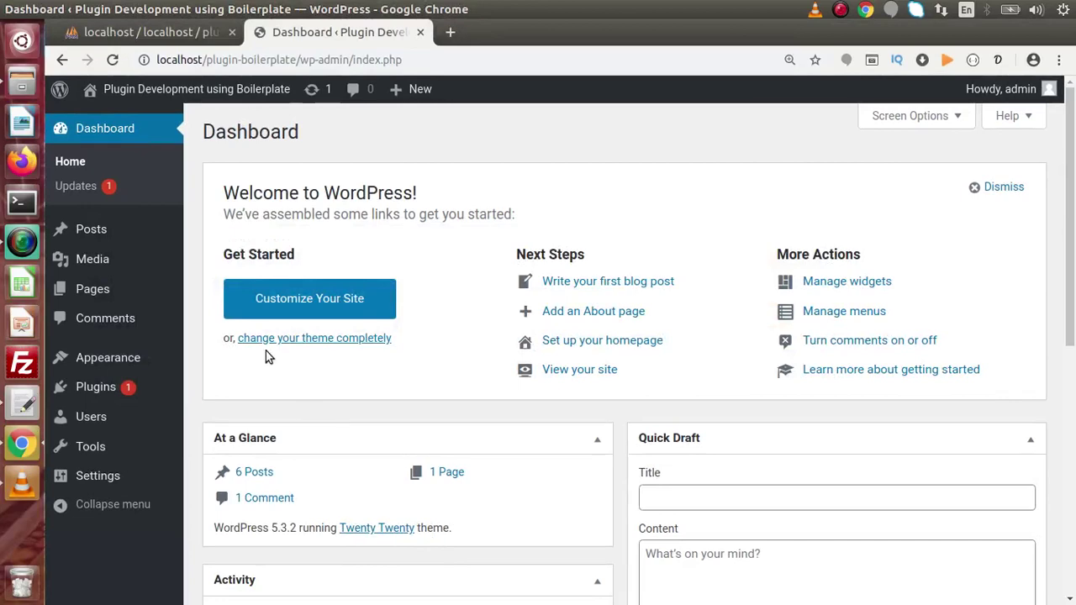
pyautogui.click(94, 232)
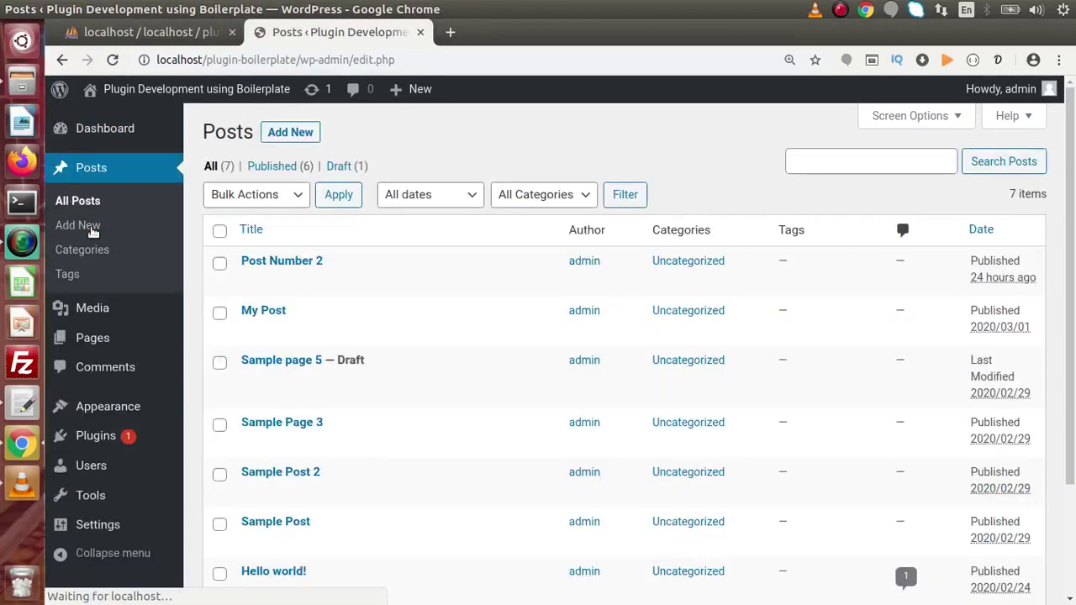
pyautogui.click(296, 134)
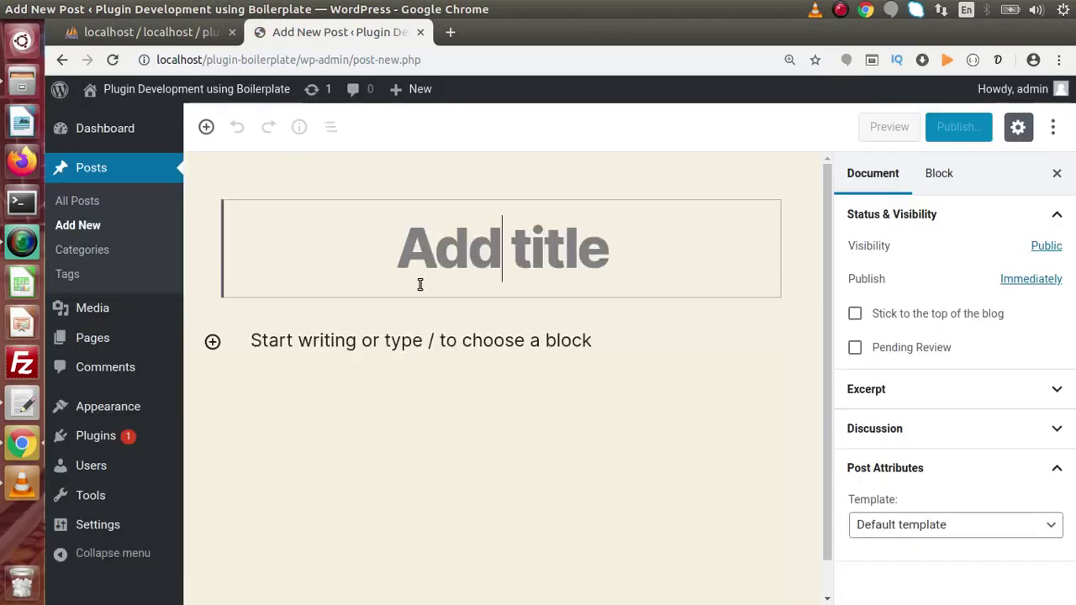
# - Look through the most used blocks and the block categories in the block library
pyautogui.moveTo(432, 339)
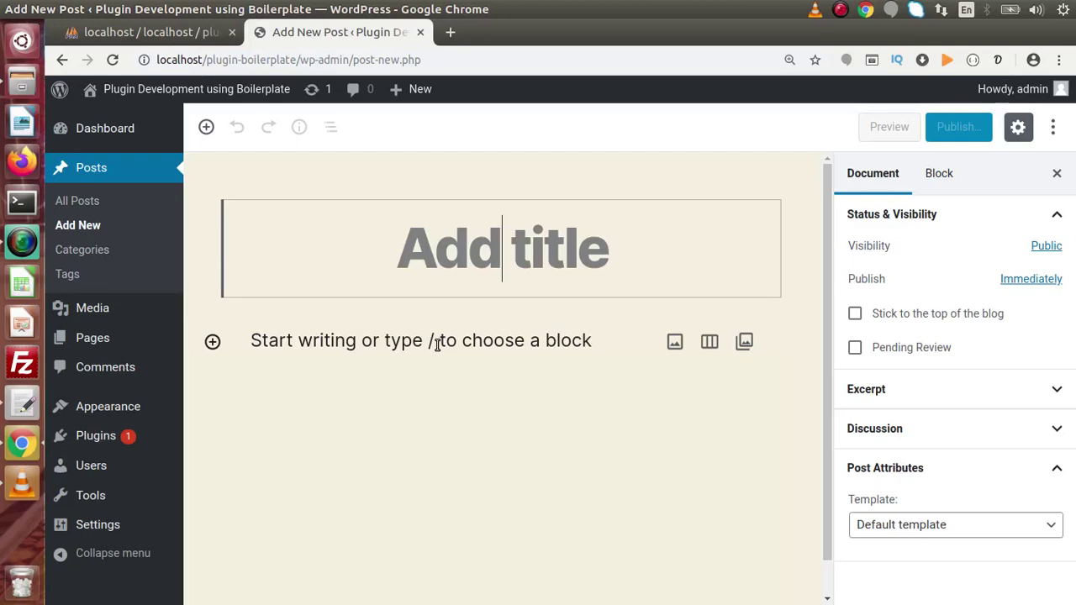
pyautogui.click(206, 127)
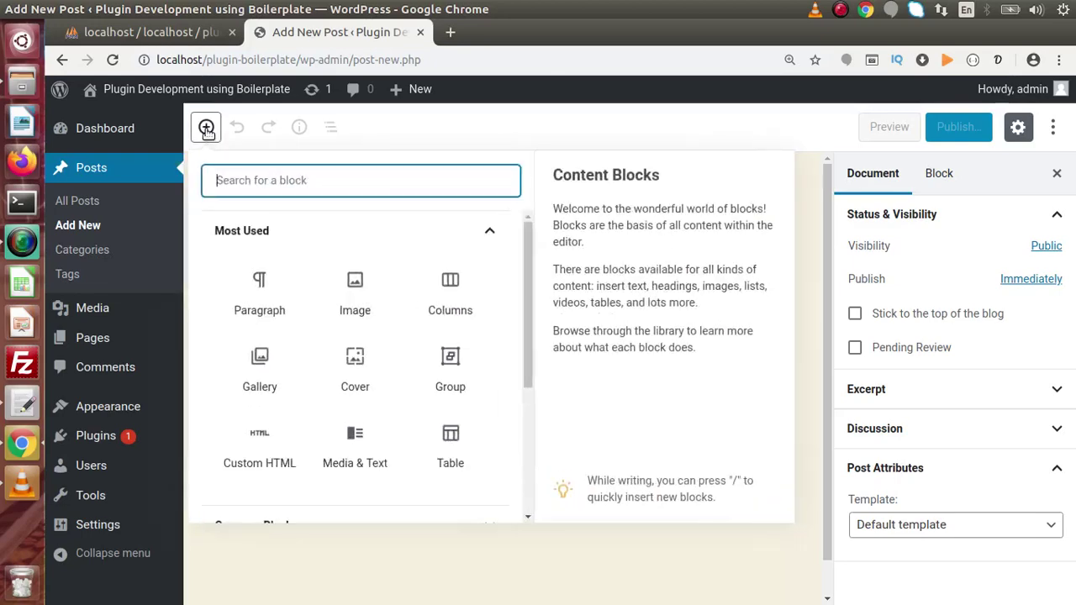
pyautogui.scroll(-2, 525, 308)
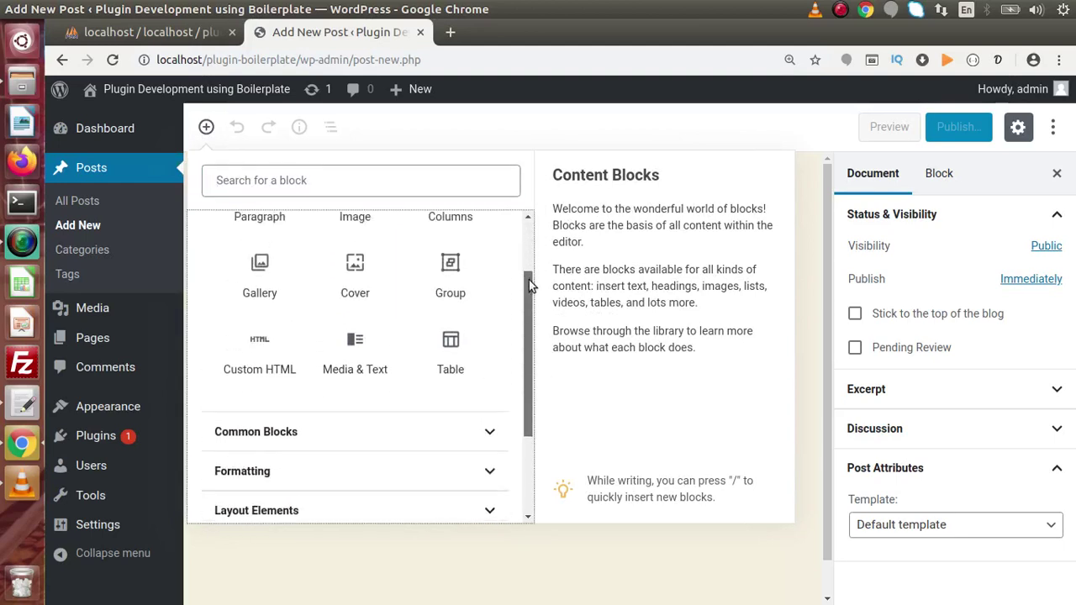
pyautogui.moveTo(530, 295); pyautogui.dragTo(531, 218)
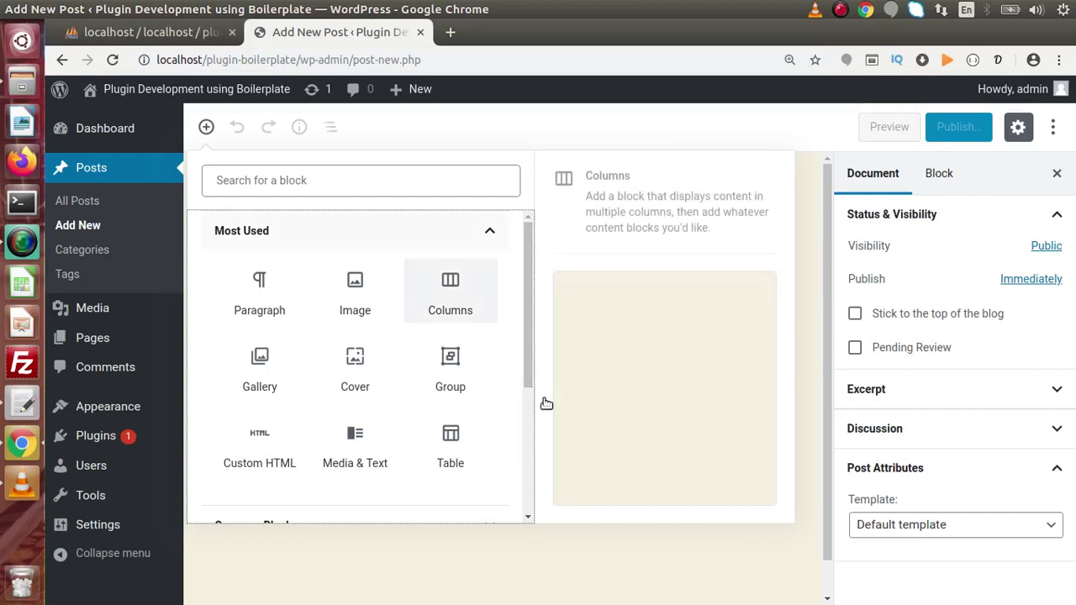
pyautogui.click(510, 547)
# - Title the post "Post Number 3" and move on to the empty paragraph below it
pyautogui.click(504, 247)
pyautogui.write('Post')
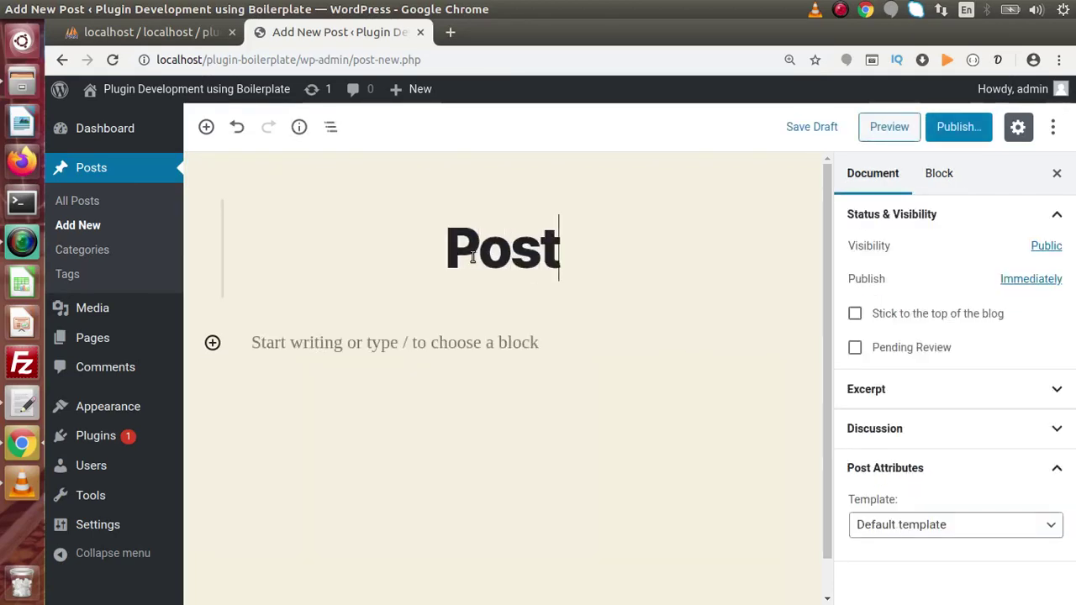
pyautogui.write(' Number 3')
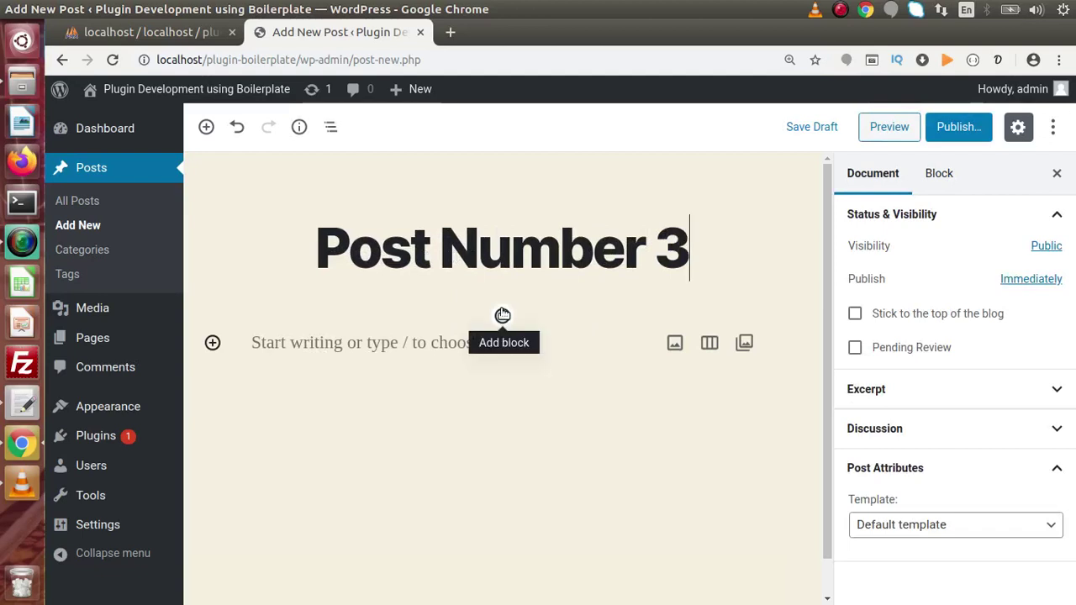
pyautogui.press('Return')
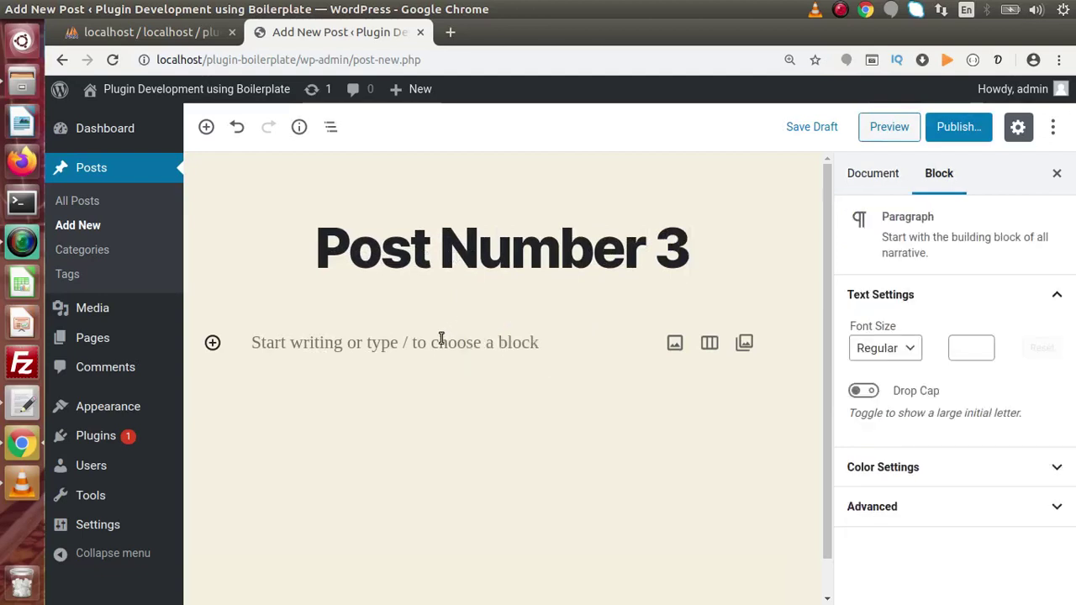
pyautogui.click(372, 343)
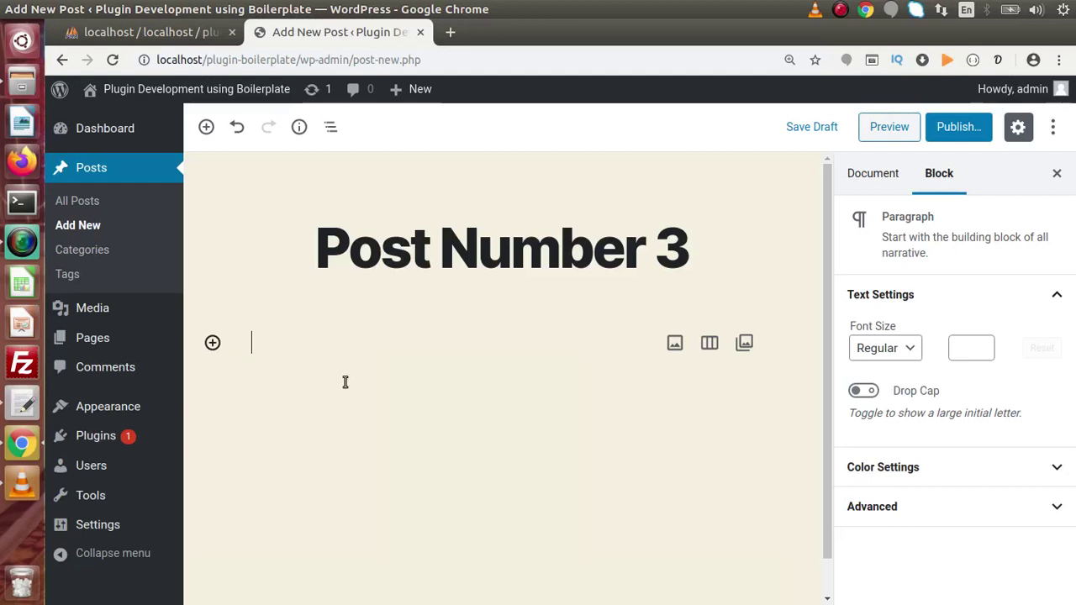
pyautogui.write('/')
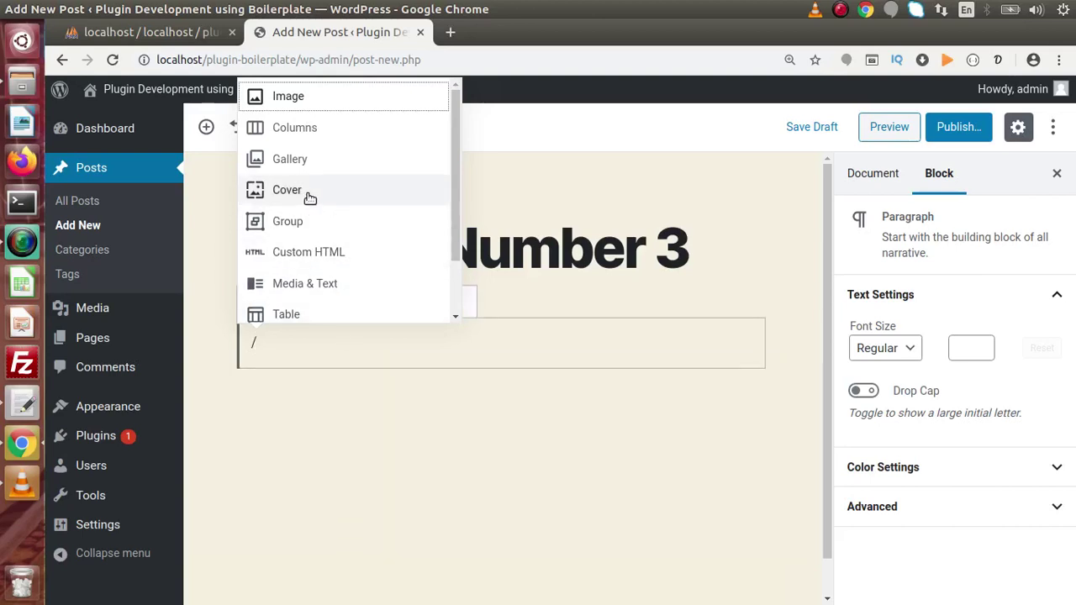
pyautogui.write('cover')
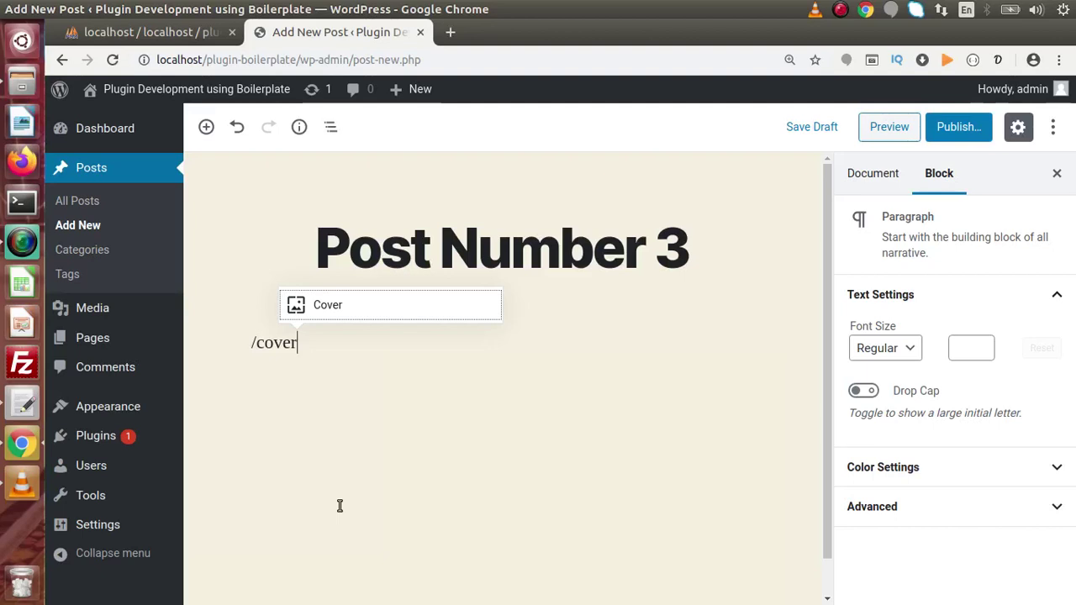
pyautogui.hotkey('ctrl', 'a')
pyautogui.press('BackSpace')
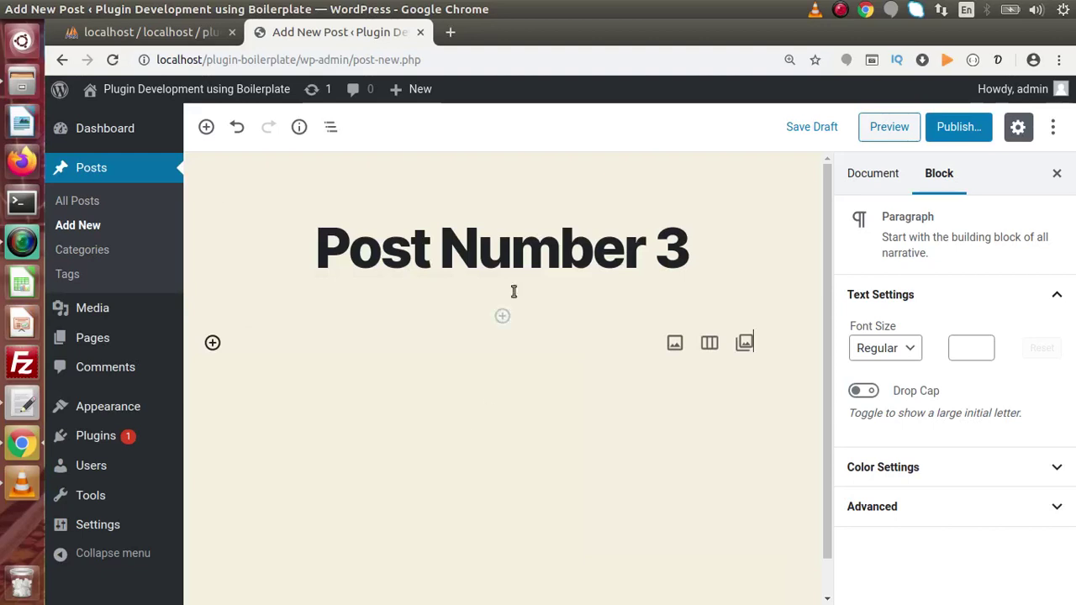
pyautogui.click(537, 234)
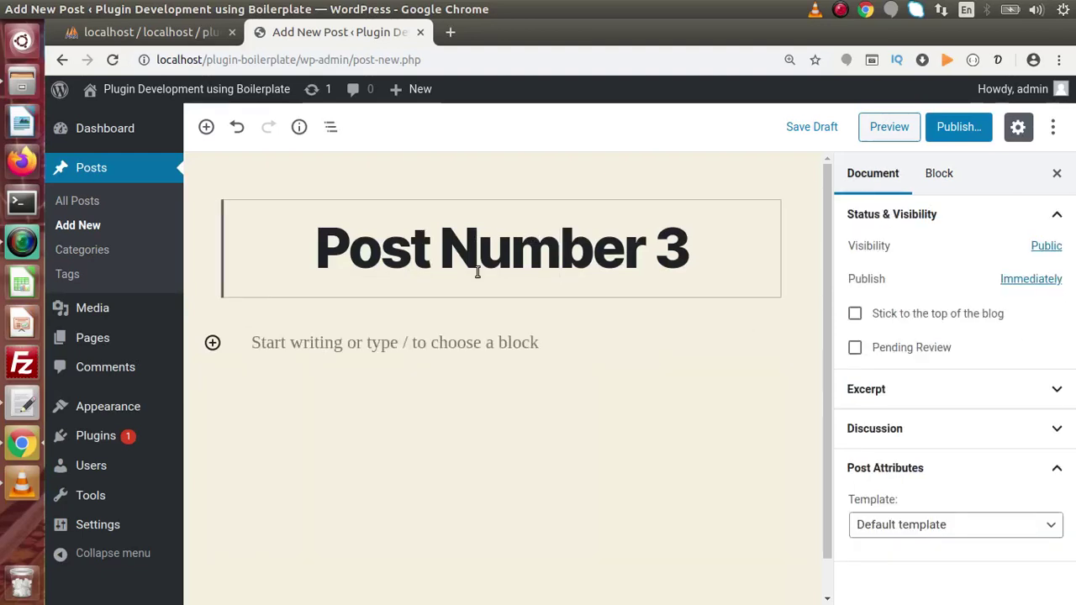
pyautogui.press('Return')
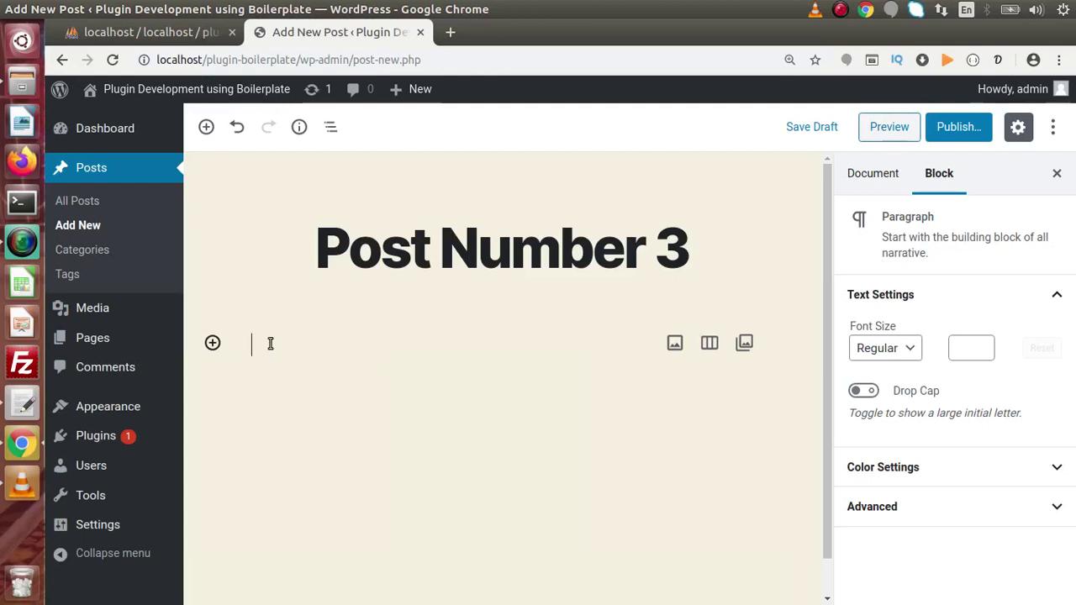
# - View the available blocks in the empty paragraph's inserter and in the main block library
pyautogui.click(214, 344)
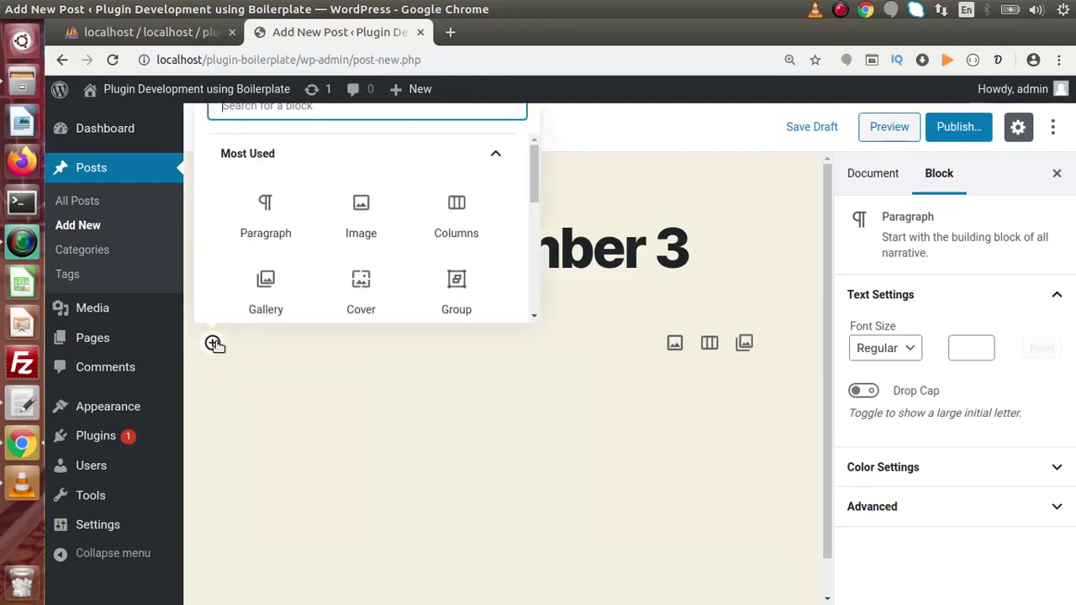
pyautogui.click(291, 406)
pyautogui.click(206, 127)
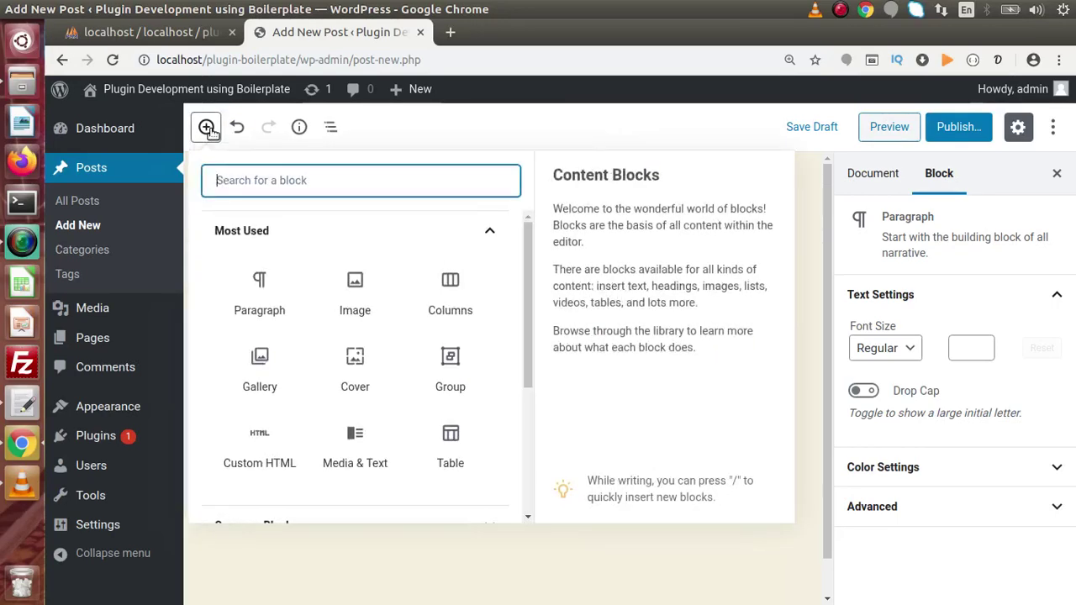
pyautogui.click(498, 552)
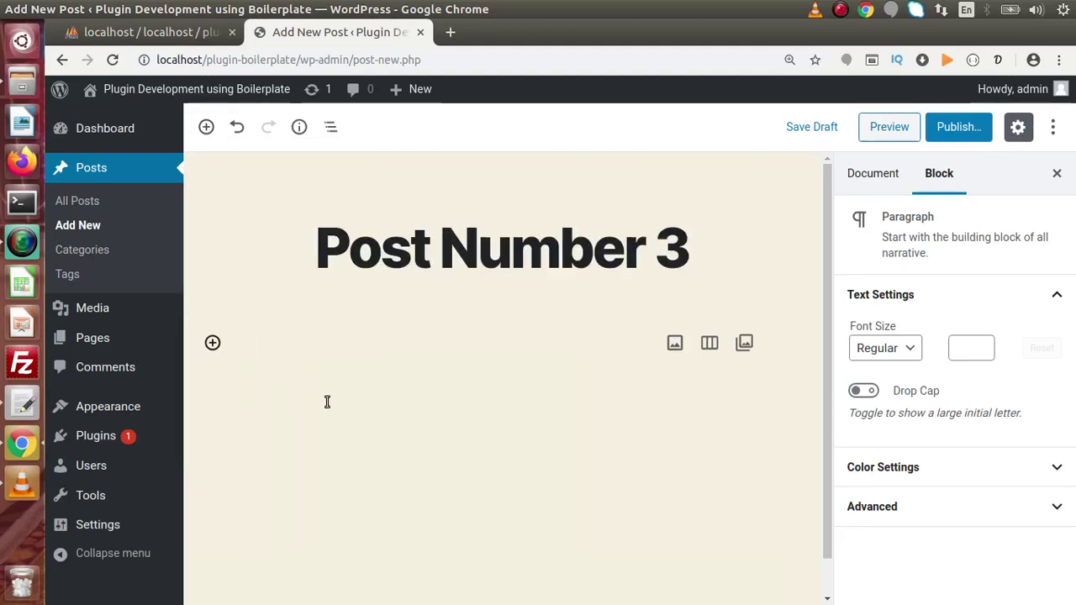
# - Insert a Cover block below the title with the /cover command and preview the Cover entry in the block library
pyautogui.write('/cover')
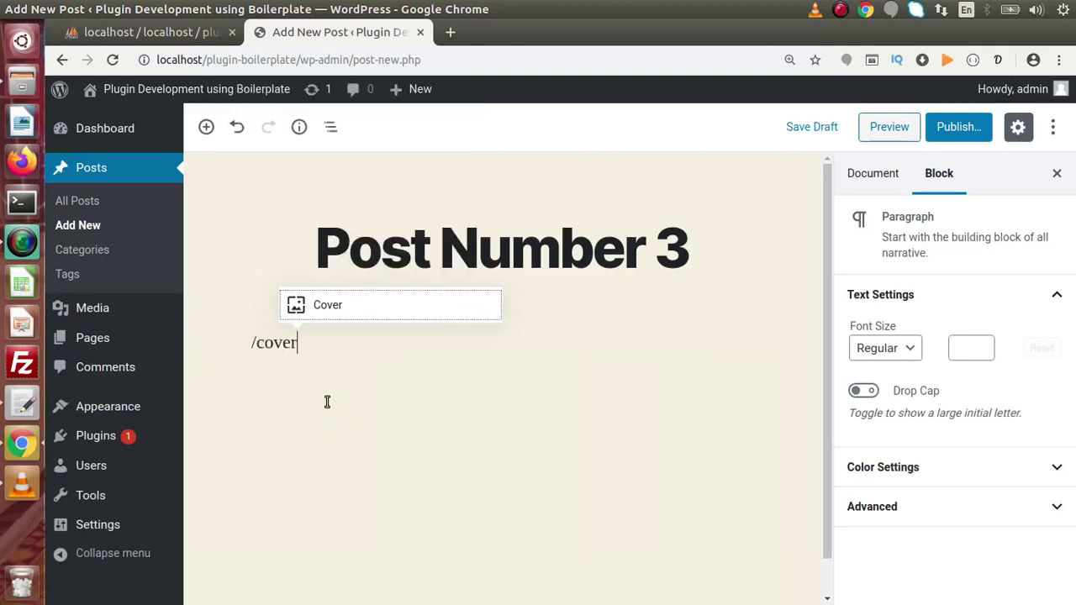
pyautogui.click(335, 308)
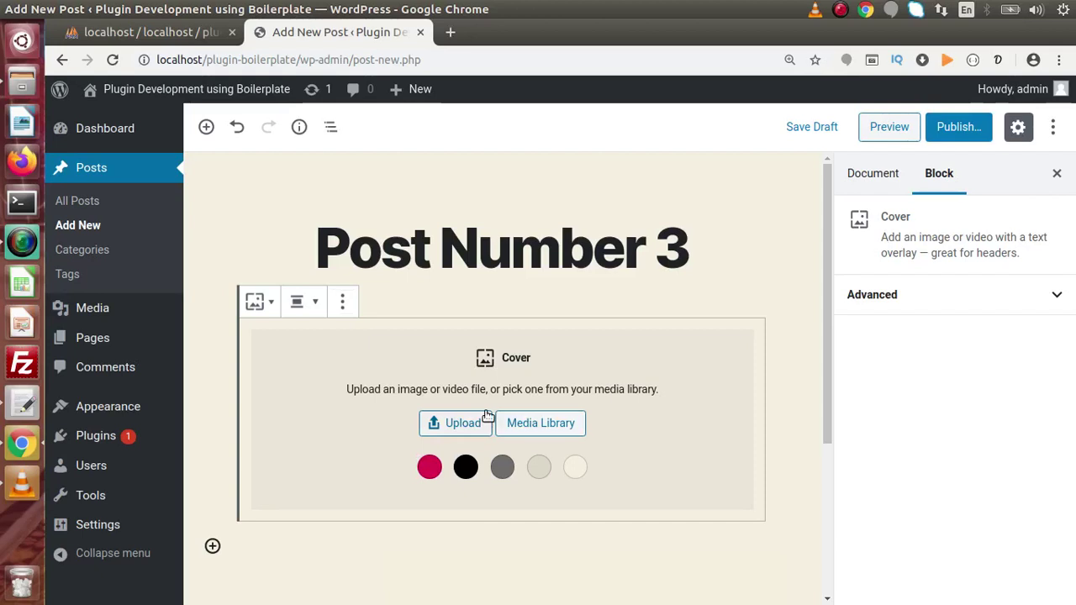
pyautogui.click(206, 127)
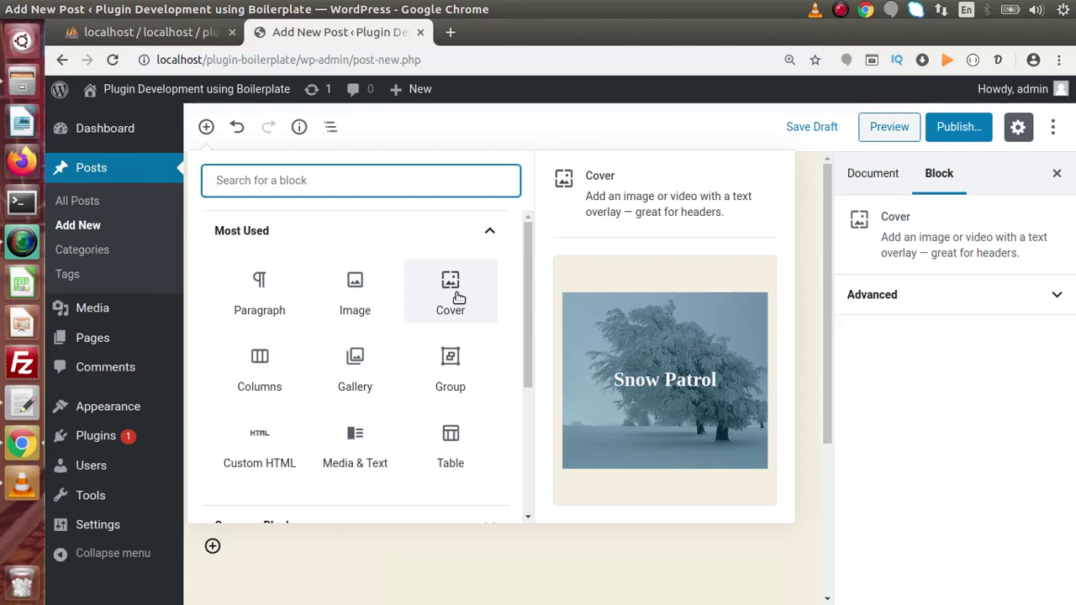
pyautogui.click(463, 576)
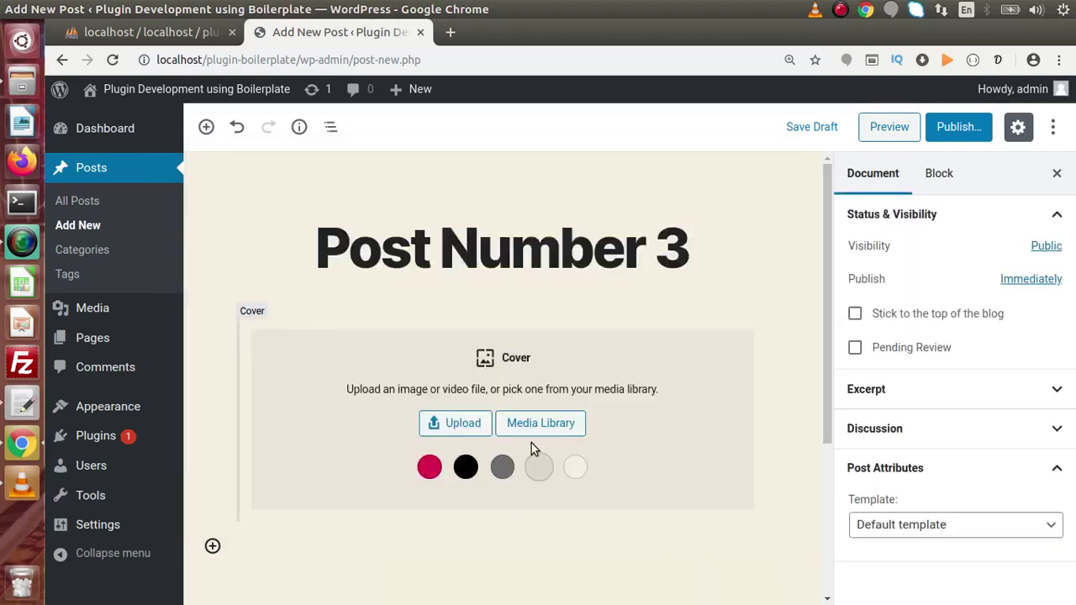
# - Set 7.png from the media library as the Cover block's image
pyautogui.click(546, 426)
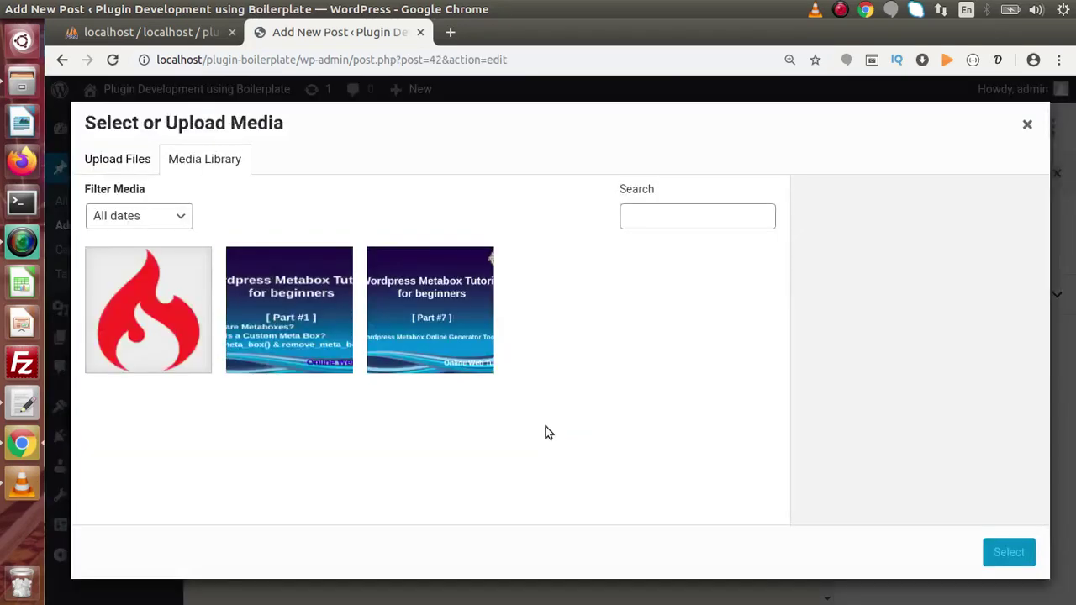
pyautogui.click(145, 305)
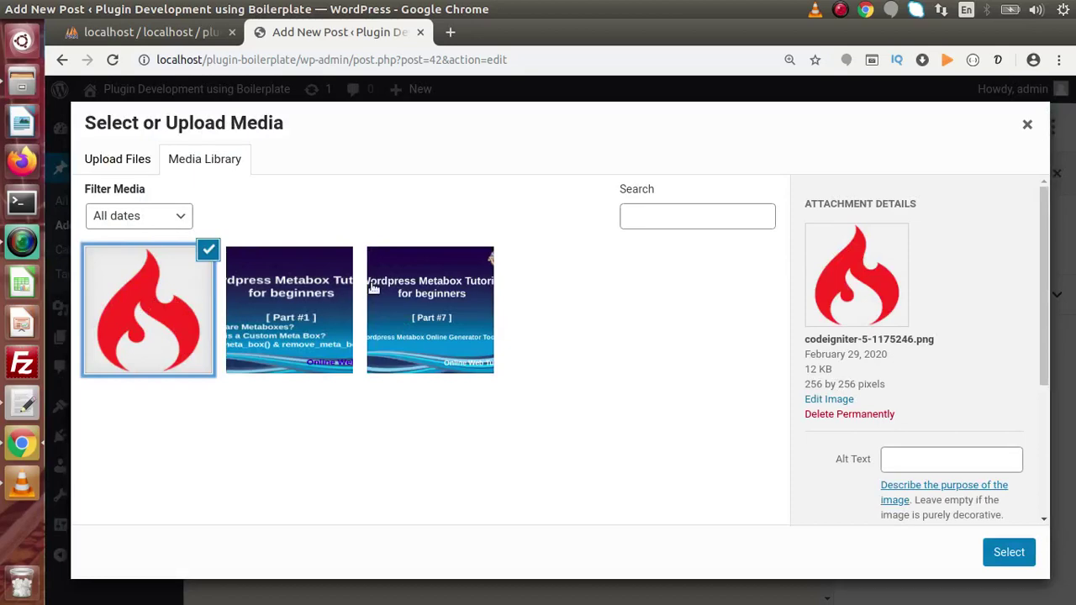
pyautogui.click(443, 292)
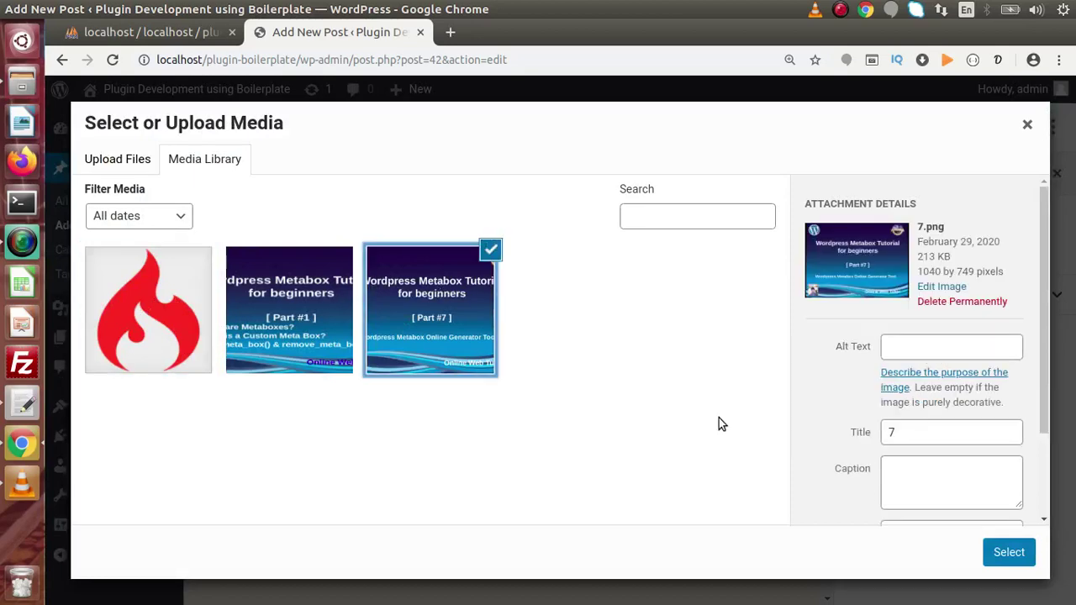
pyautogui.click(1008, 552)
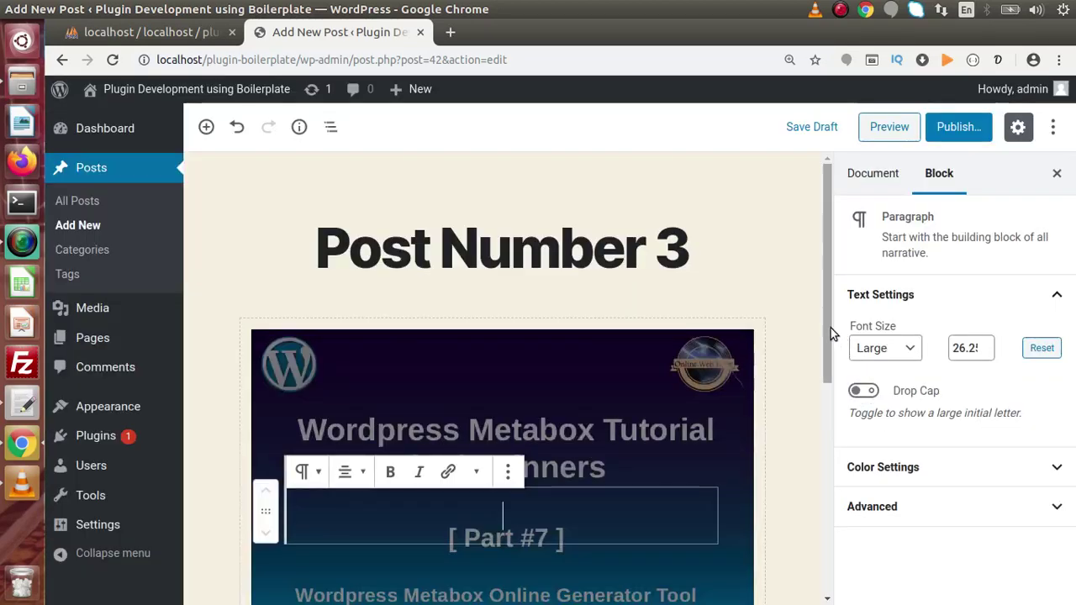
# - Add the text "This is all about adding overlay screen" over the cover image and make it bold
pyautogui.scroll(-3, 831, 328)
pyautogui.scroll(3, 838, 342)
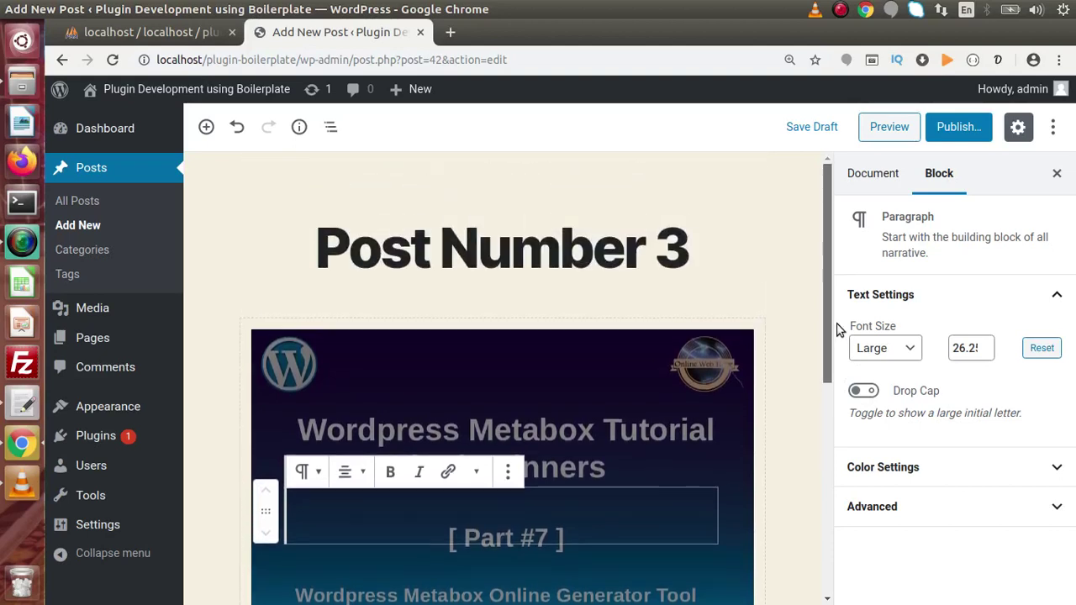
pyautogui.scroll(-1, 826, 409)
pyautogui.scroll(-2, 823, 410)
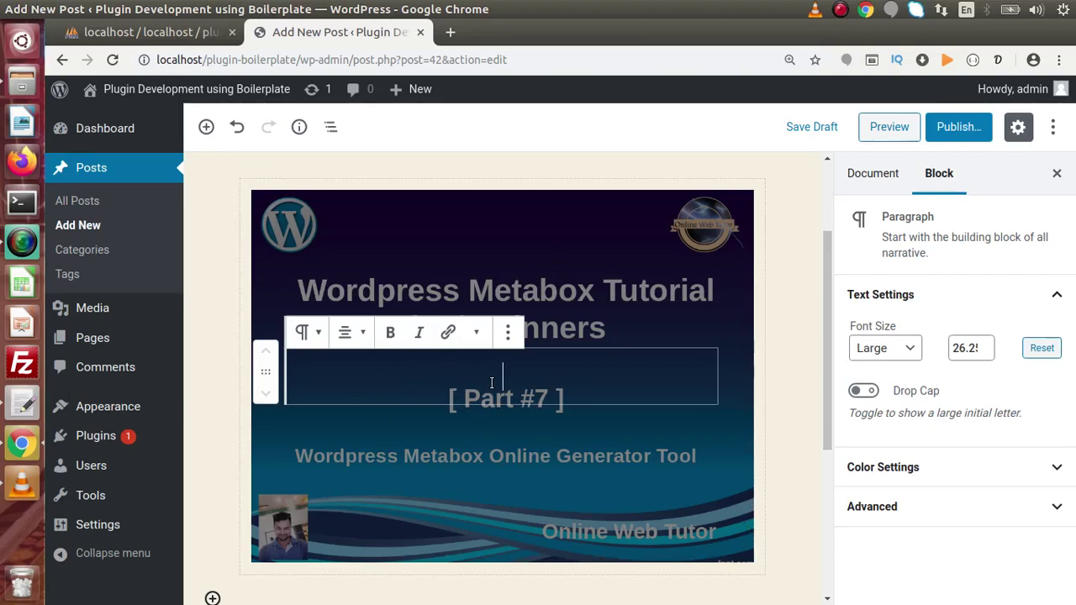
pyautogui.scroll(3, 491, 383)
pyautogui.write('This is all')
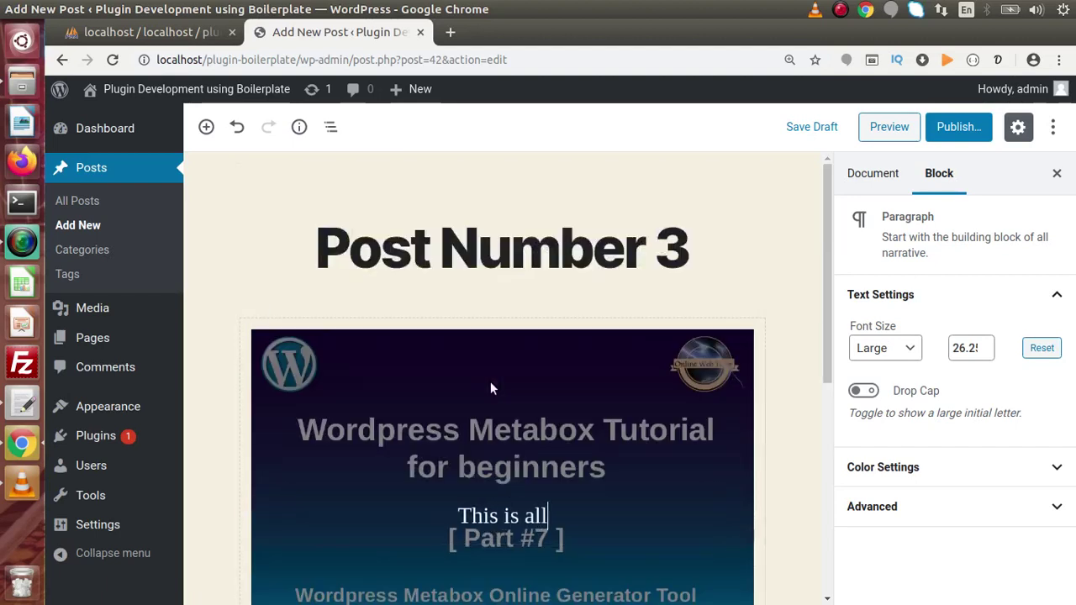
pyautogui.write(' about adding over')
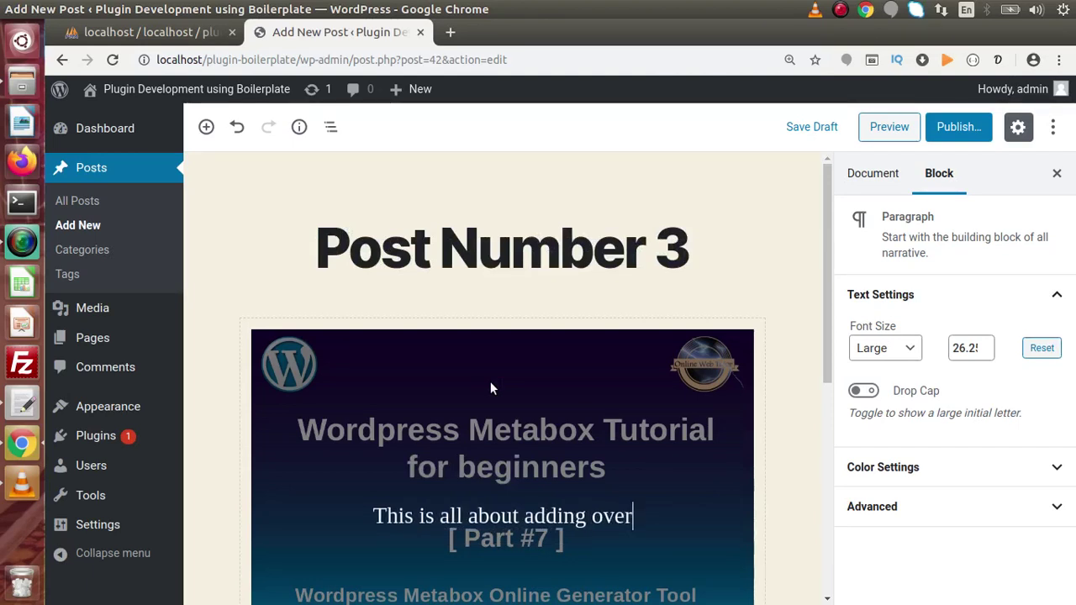
pyautogui.write('lay s')
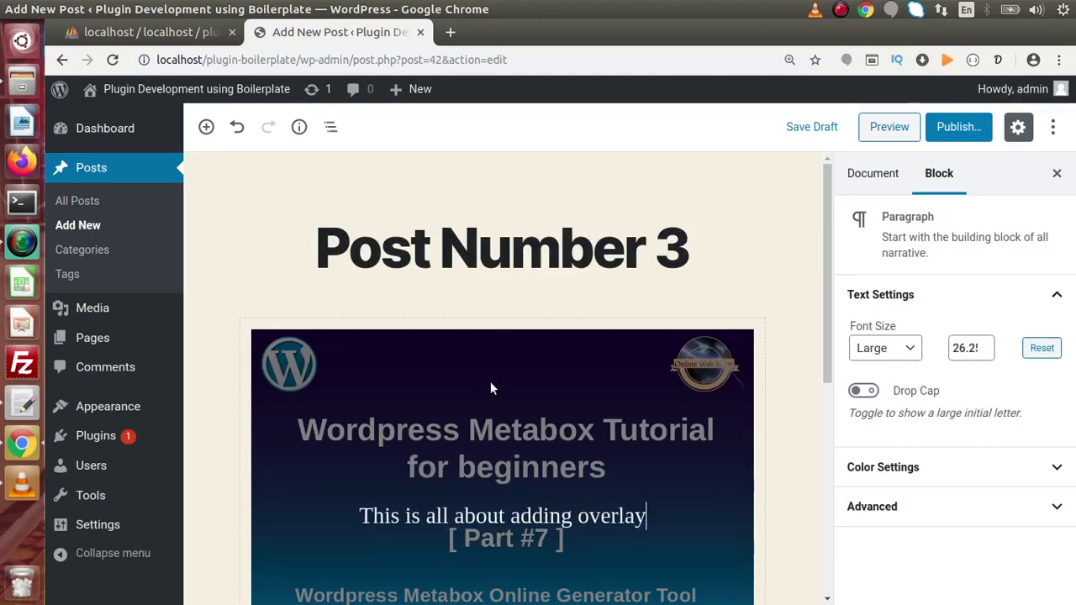
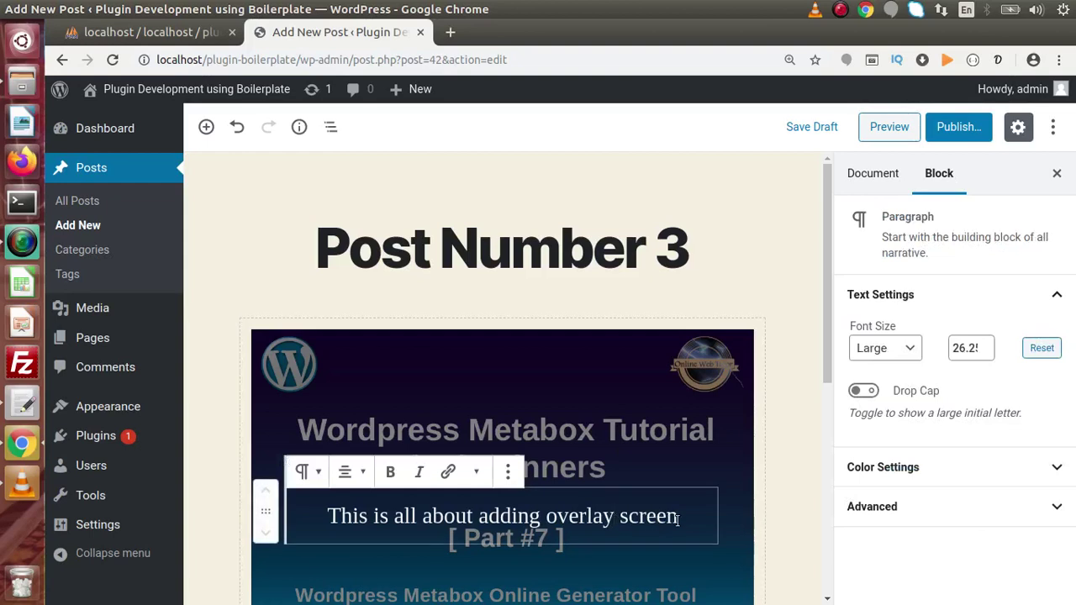
pyautogui.moveTo(678, 516); pyautogui.dragTo(343, 501)
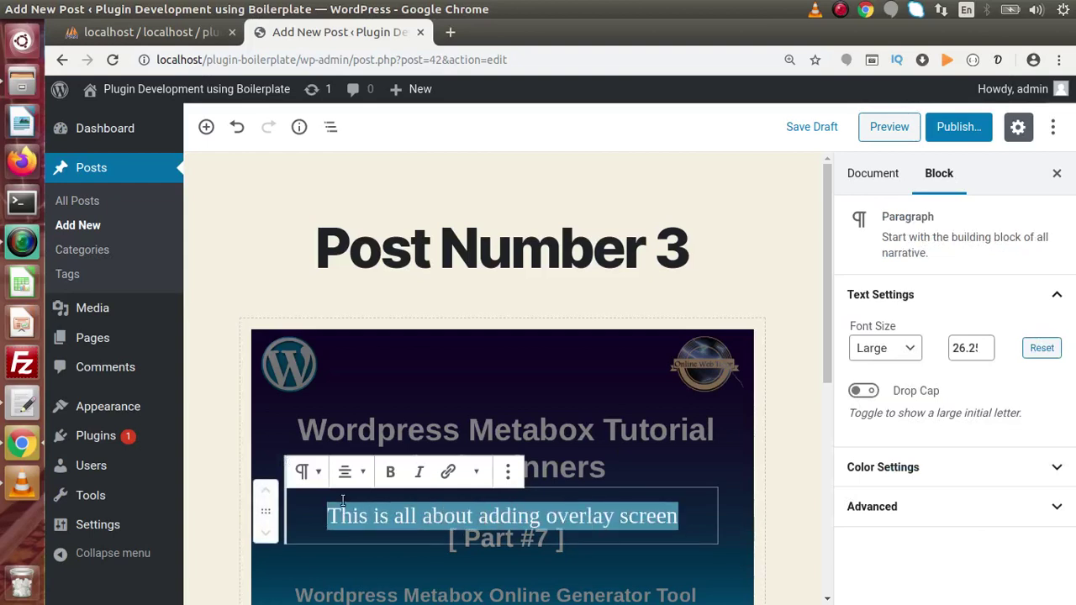
pyautogui.click(390, 471)
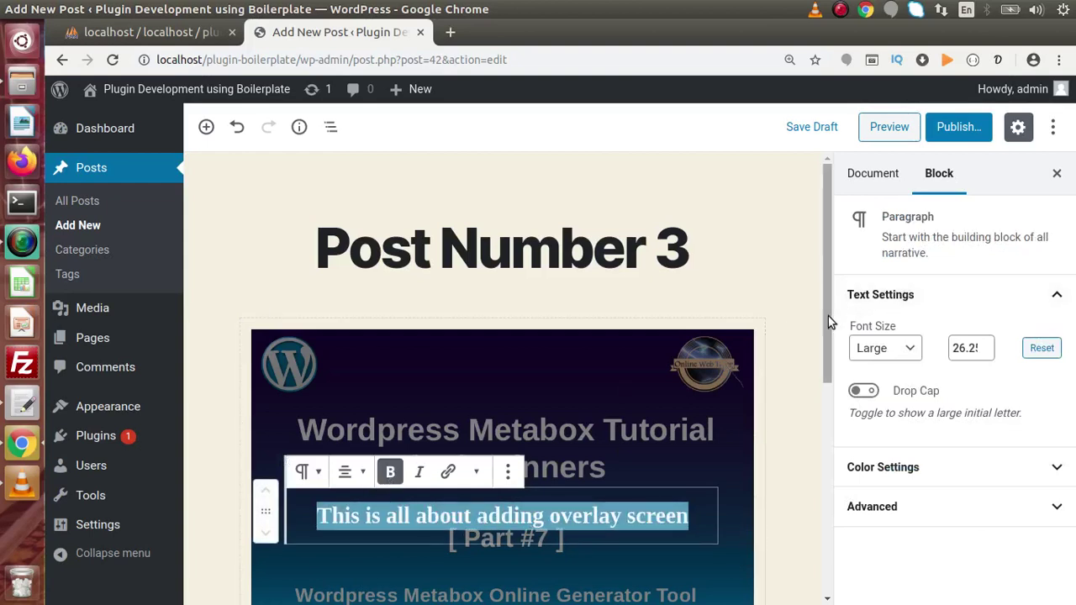
# - Set the background of the cover's overlay text to a custom dark purple
pyautogui.moveTo(827, 316); pyautogui.dragTo(829, 397)
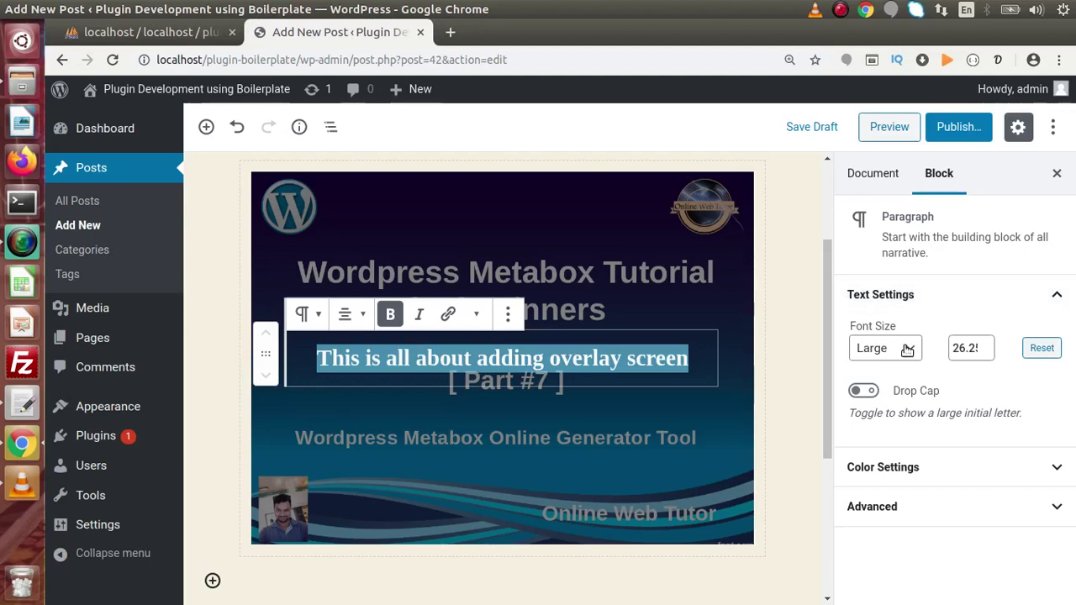
pyautogui.click(934, 467)
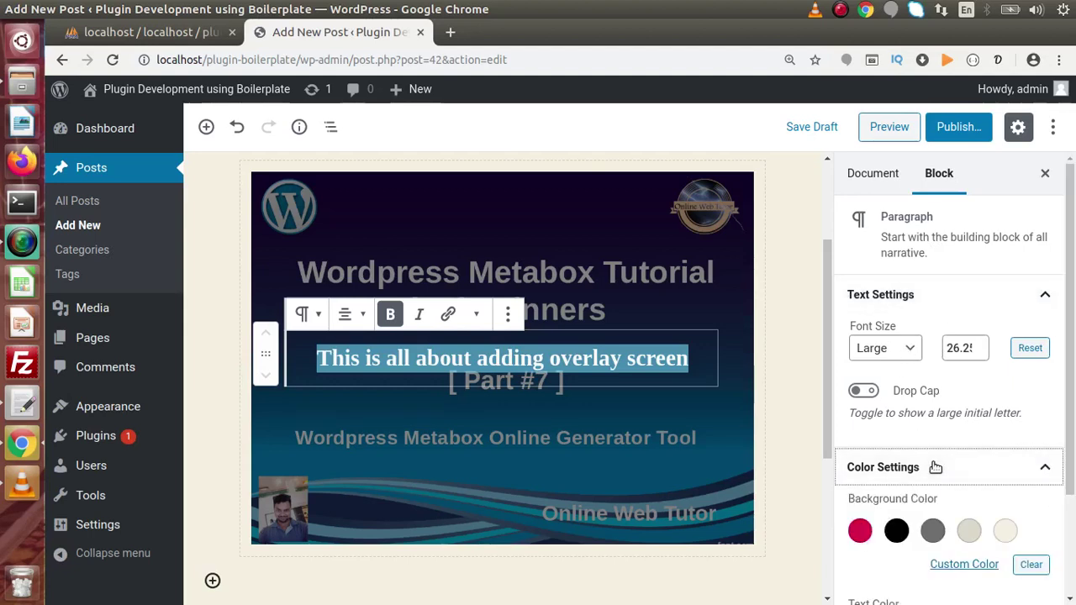
pyautogui.scroll(-3, 933, 454)
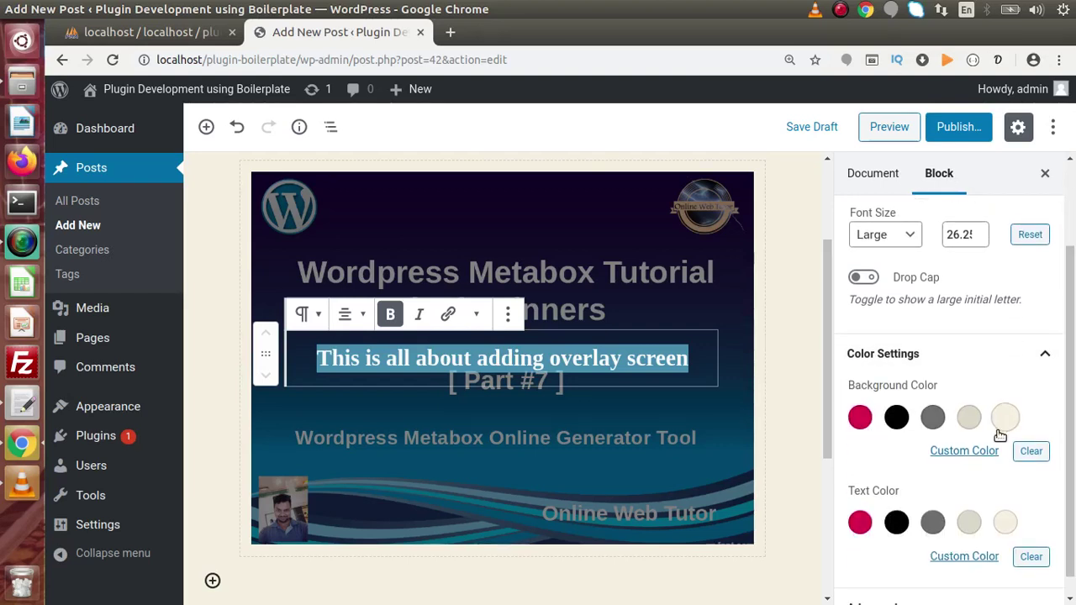
pyautogui.click(979, 452)
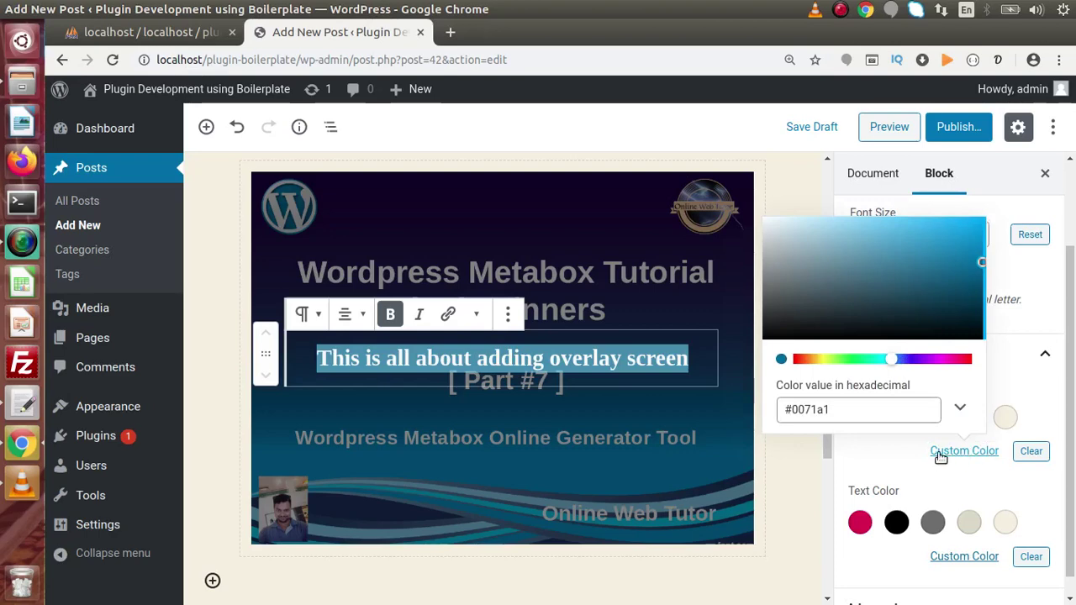
pyautogui.moveTo(893, 365); pyautogui.dragTo(938, 359)
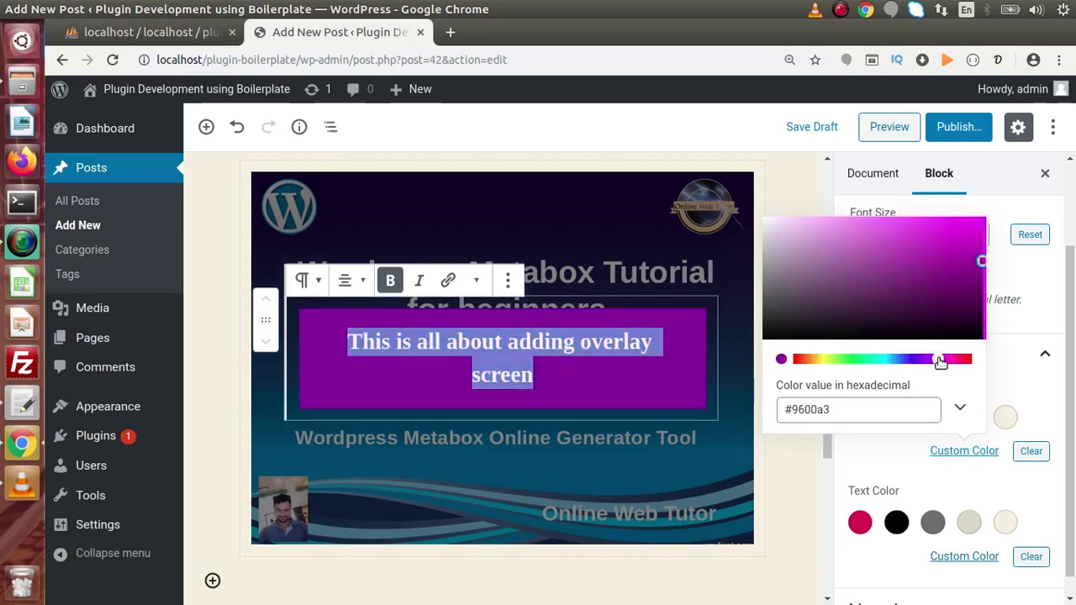
pyautogui.click(943, 234)
pyautogui.click(896, 285)
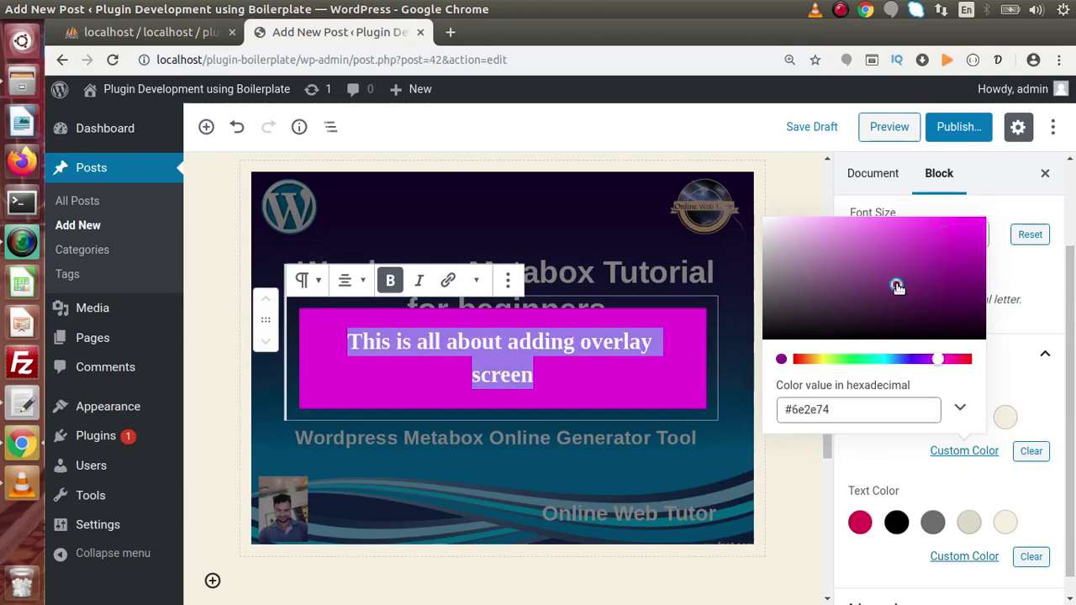
pyautogui.click(901, 469)
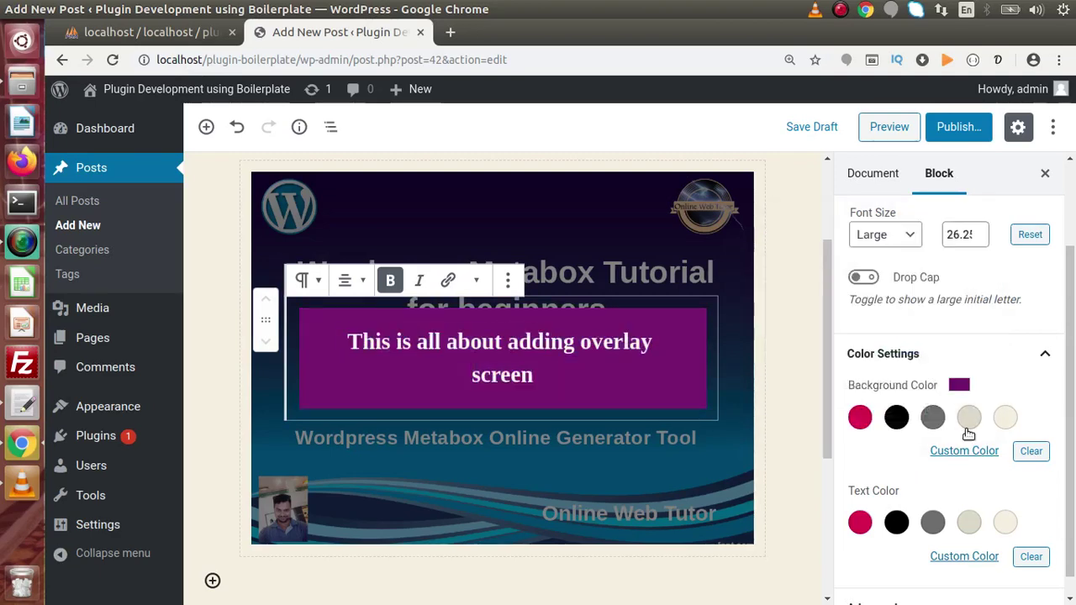
# - Publish the post
pyautogui.moveTo(1073, 290); pyautogui.dragTo(1073, 186)
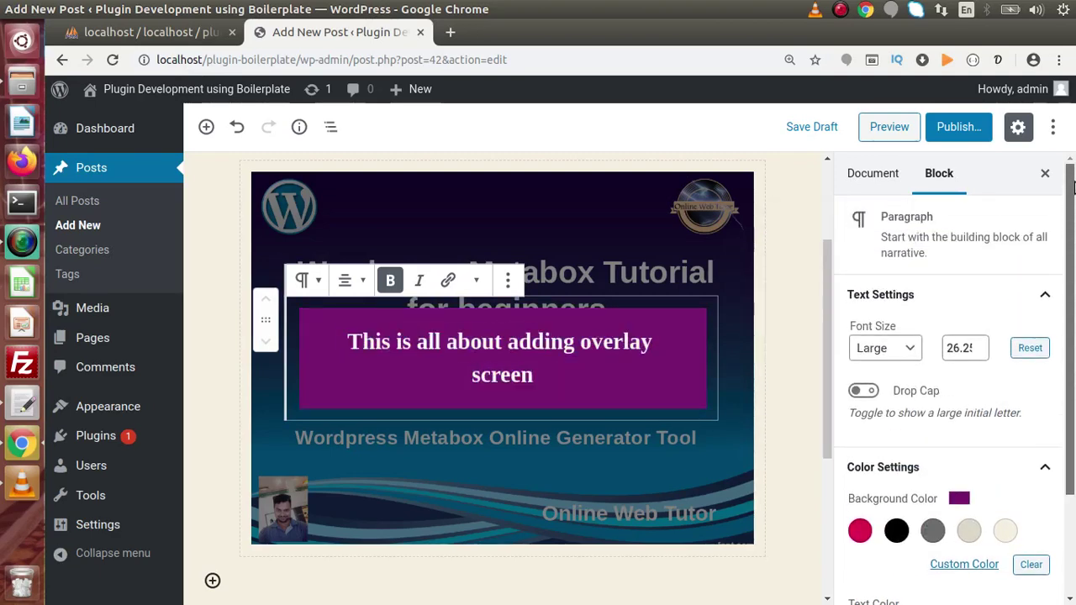
pyautogui.click(959, 127)
pyautogui.click(982, 127)
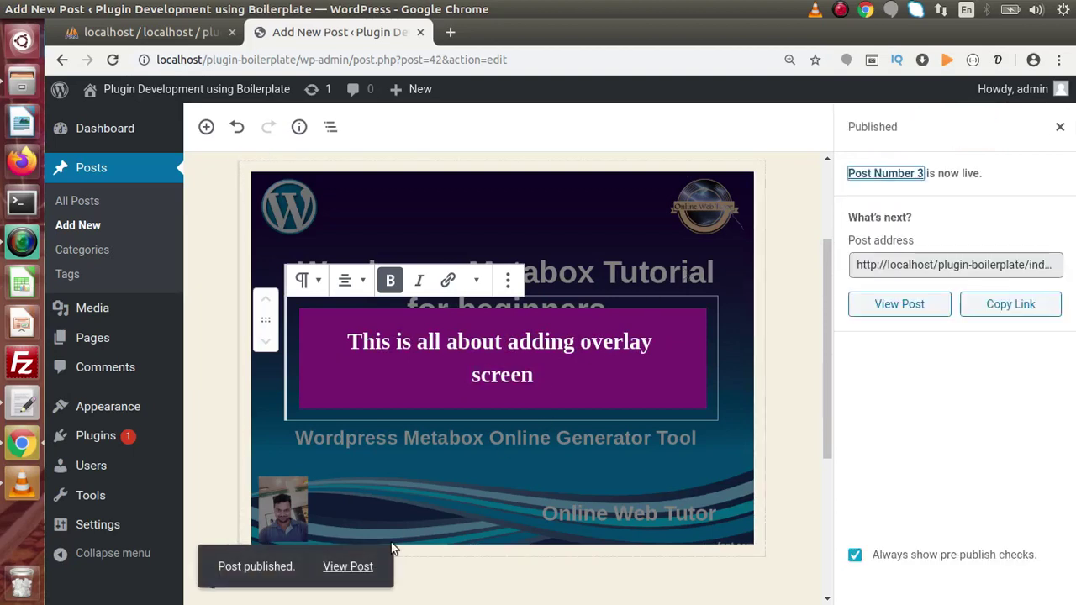
# - View the published post in a new browser tab and examine the cover image with its overlay text
pyautogui.rightClick(345, 567)
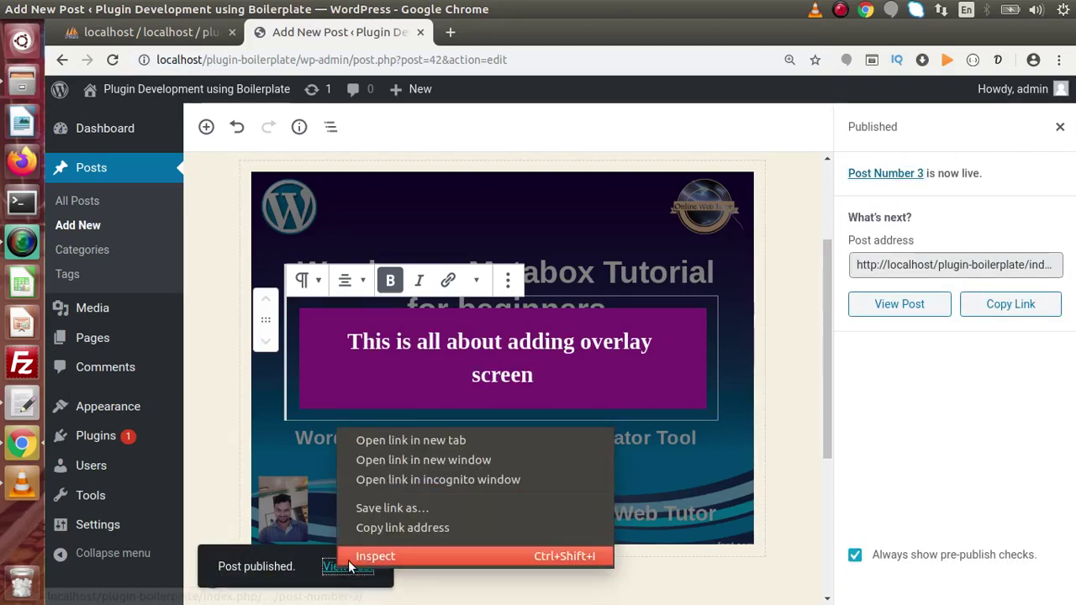
pyautogui.click(386, 440)
pyautogui.click(522, 37)
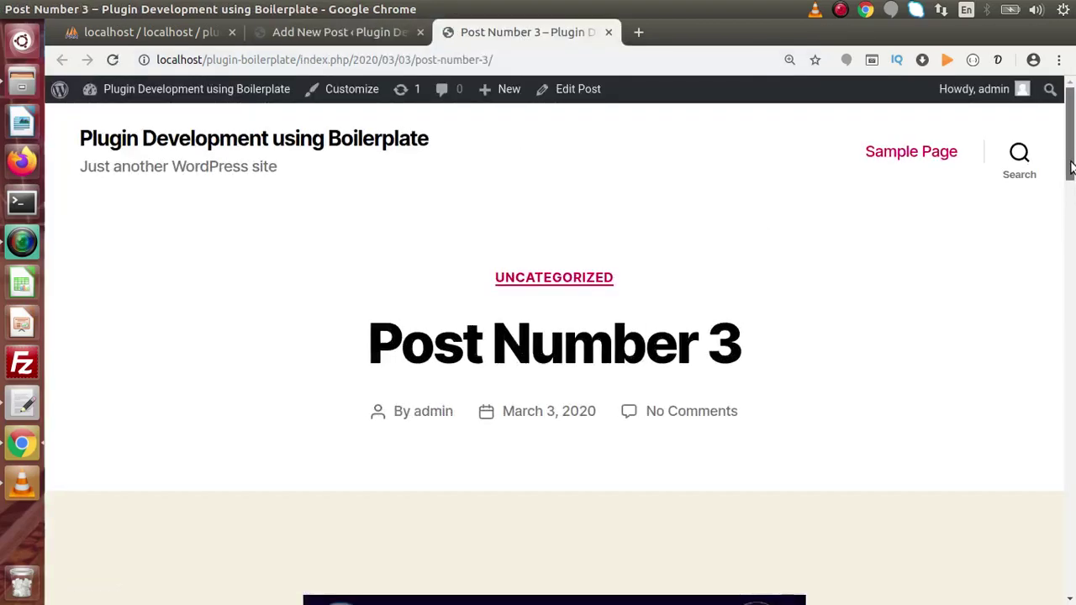
pyautogui.scroll(-5, 1072, 225)
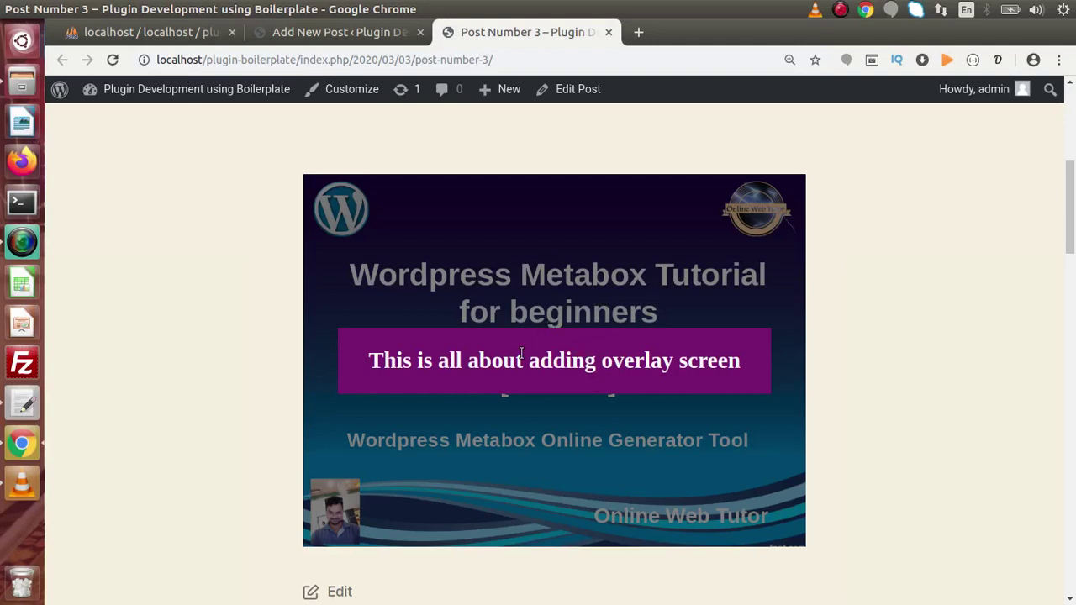
# - Return to the post editor and view the Cover block's media editing dialog without replacing the image
pyautogui.click(386, 37)
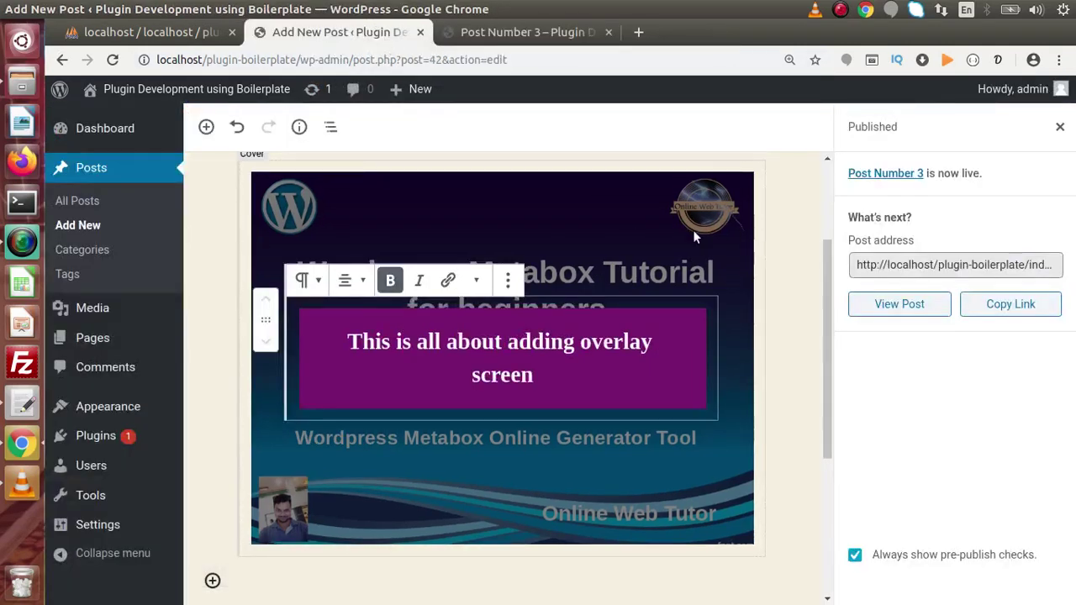
pyautogui.click(796, 269)
pyautogui.moveTo(825, 281)
pyautogui.mouseDown()
pyautogui.moveTo(825, 218)
pyautogui.moveTo(823, 281)
pyautogui.mouseUp()
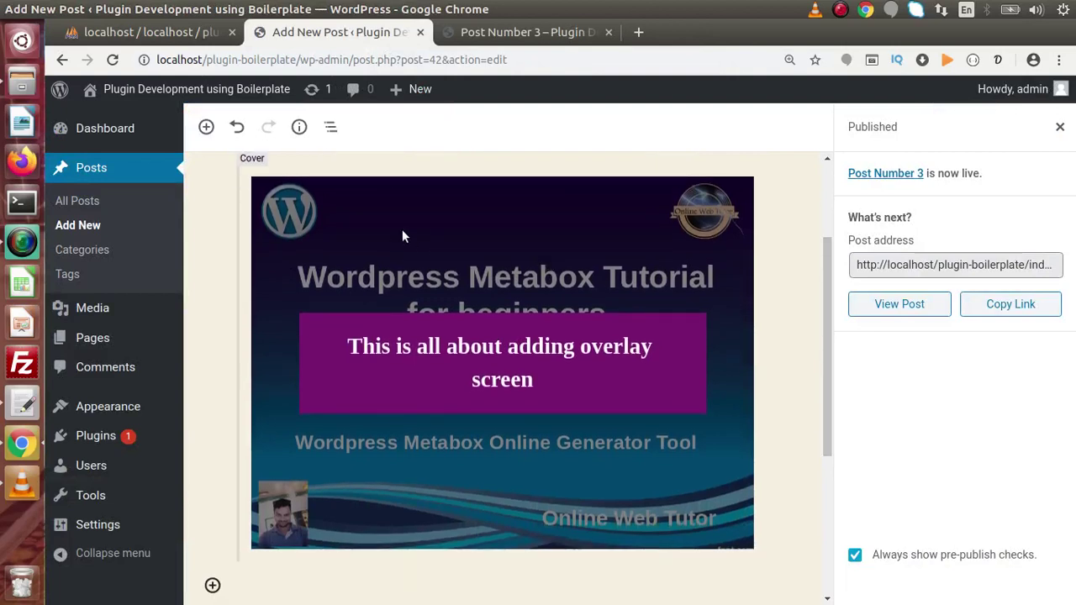
pyautogui.click(402, 231)
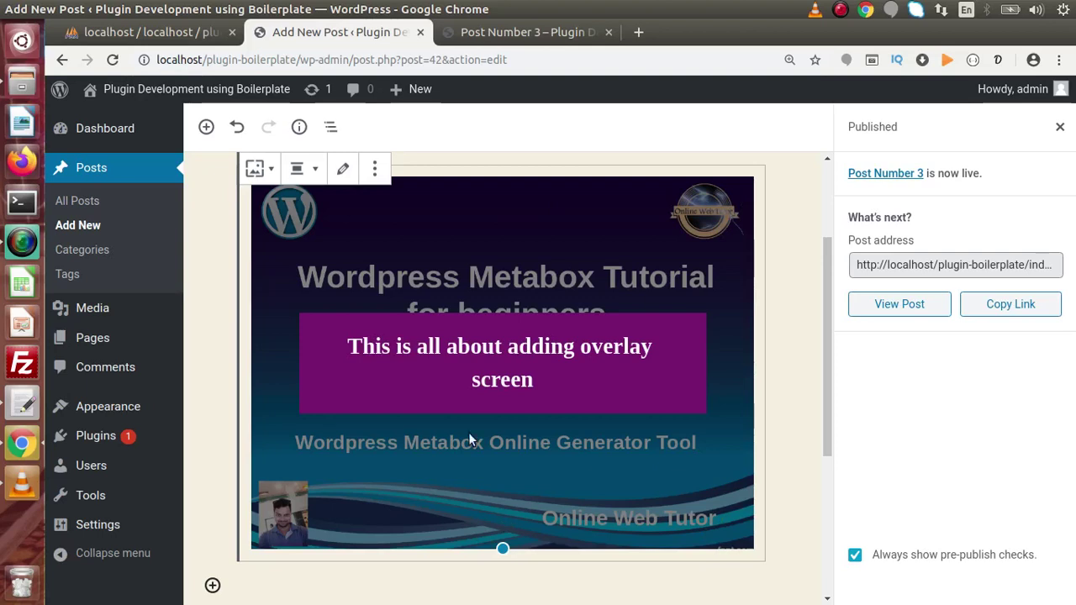
pyautogui.click(343, 171)
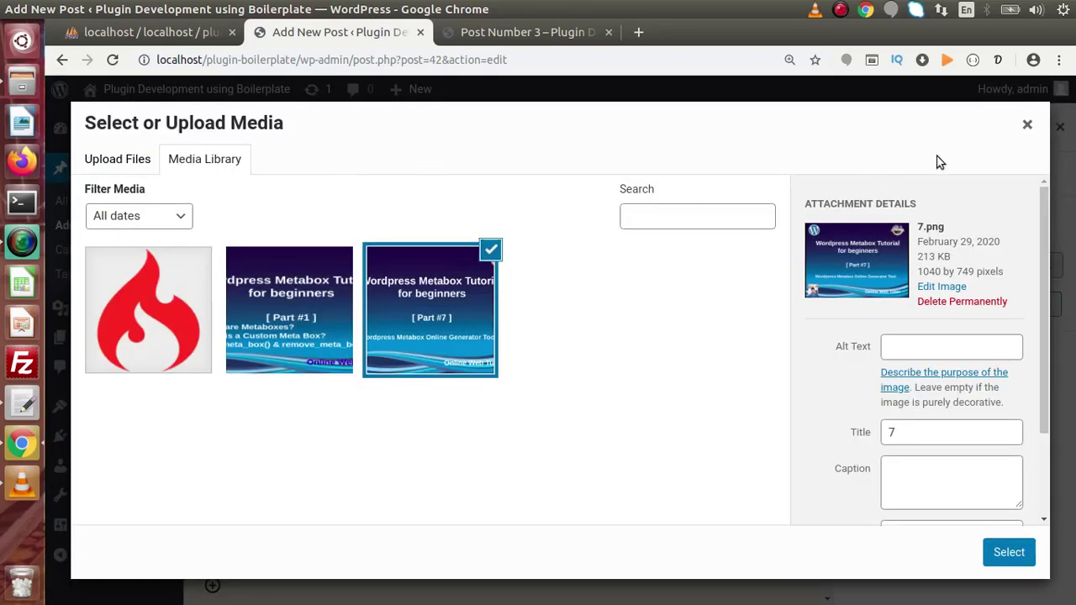
pyautogui.click(1026, 125)
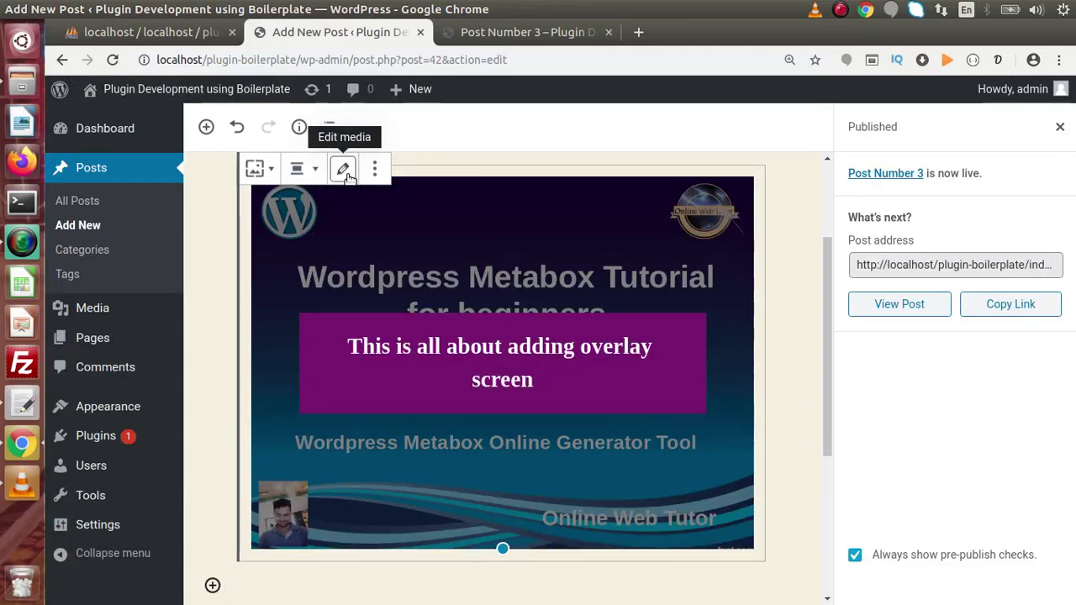
pyautogui.click(799, 255)
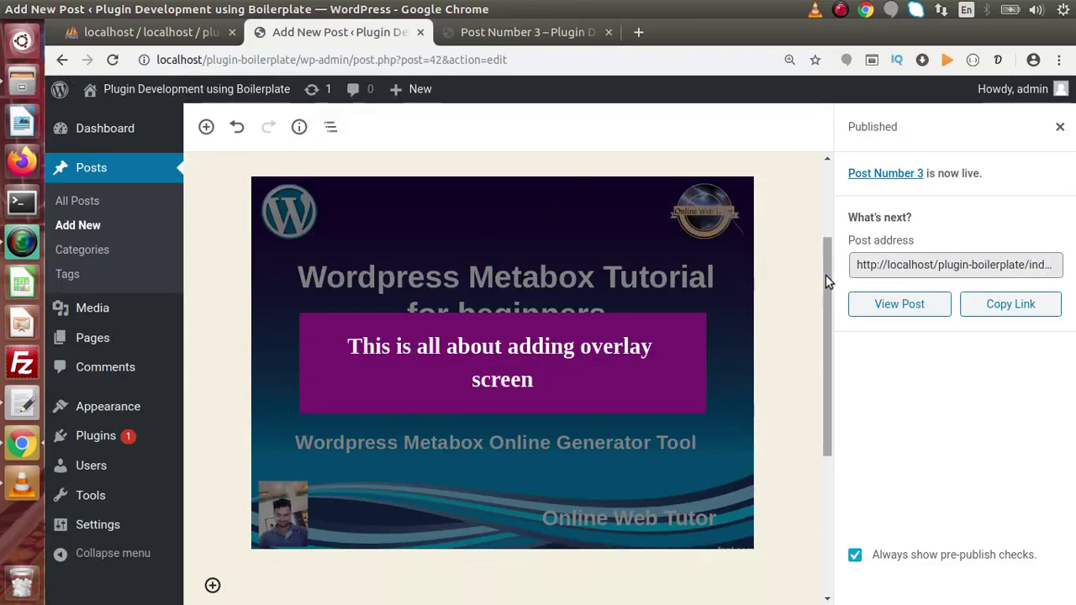
# - Insert a Columns block below the Cover block with the /col command, using the layout of two equal columns
pyautogui.moveTo(826, 280); pyautogui.dragTo(824, 307)
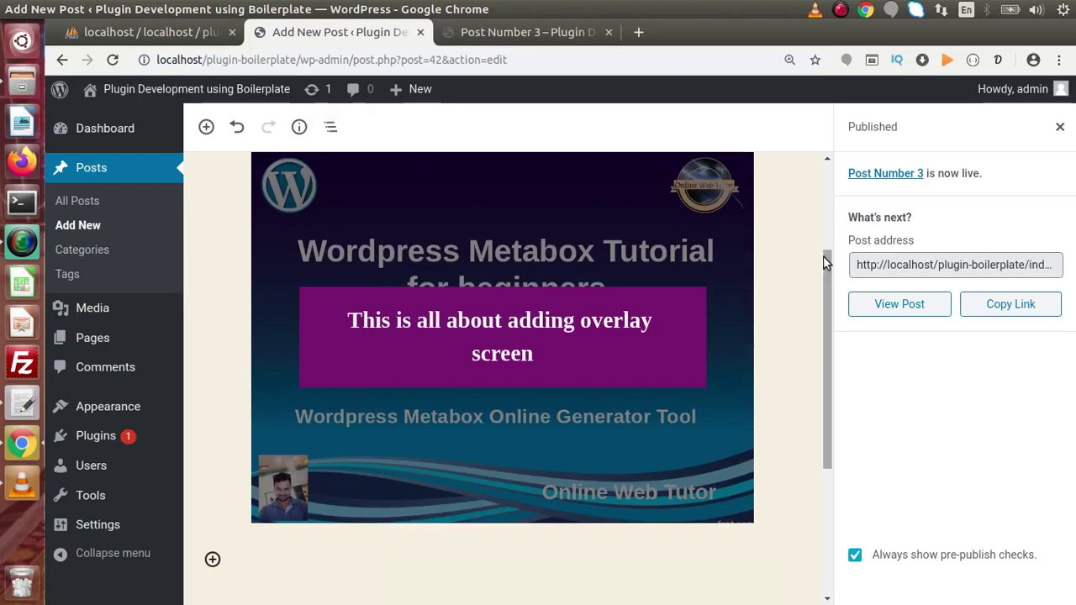
pyautogui.moveTo(825, 256); pyautogui.dragTo(829, 382)
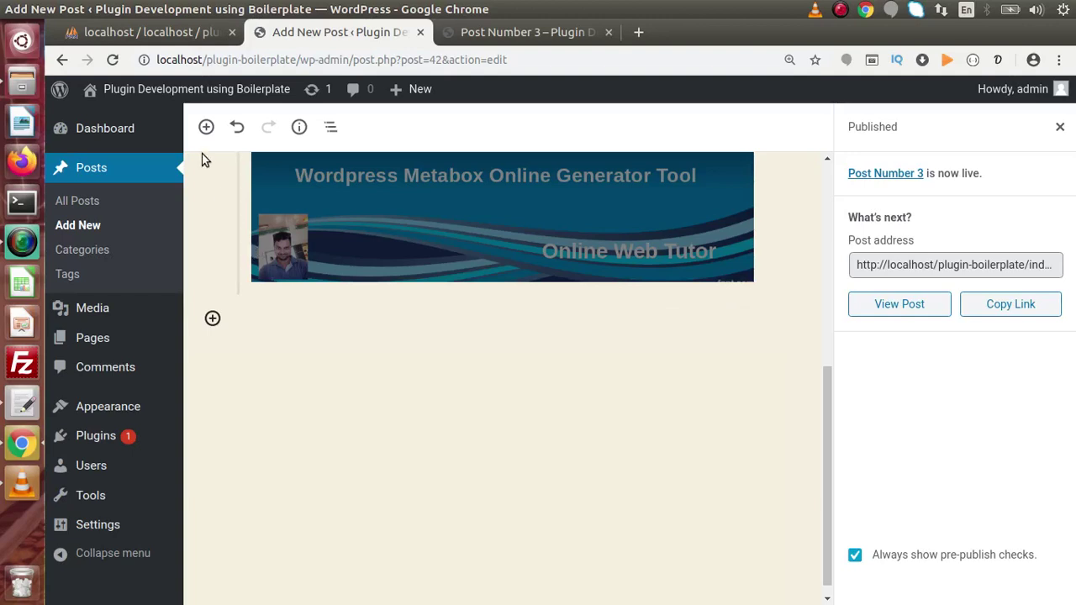
pyautogui.click(280, 328)
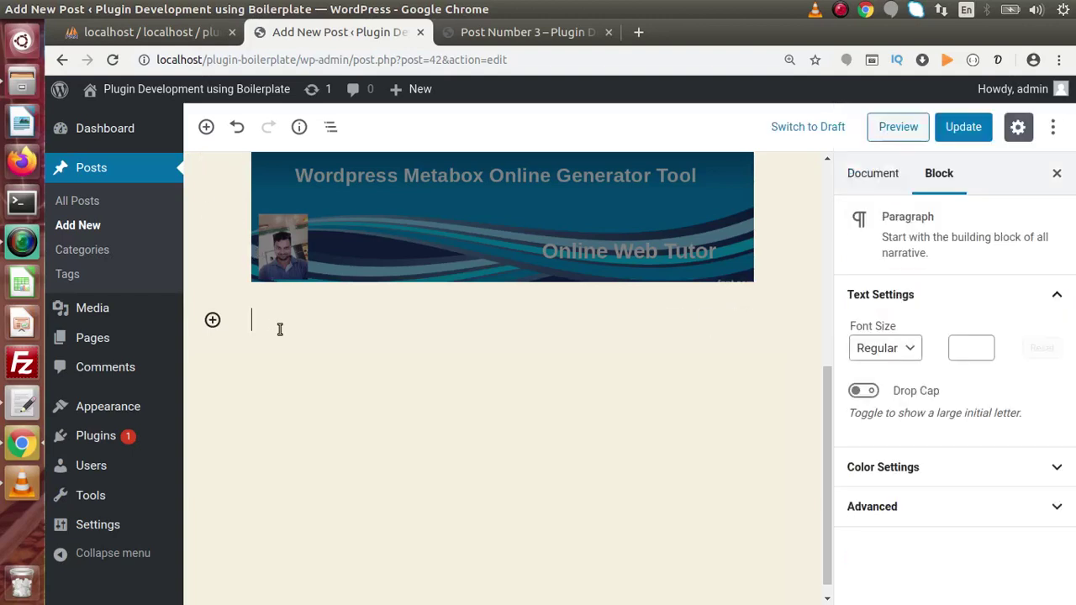
pyautogui.click(212, 319)
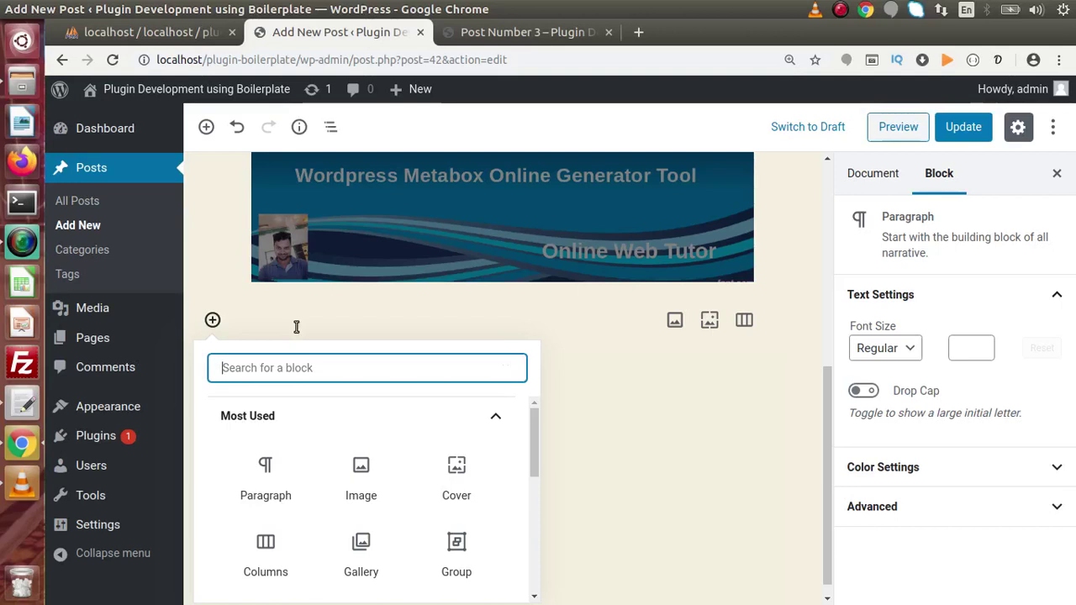
pyautogui.write('/col')
pyautogui.click(270, 479)
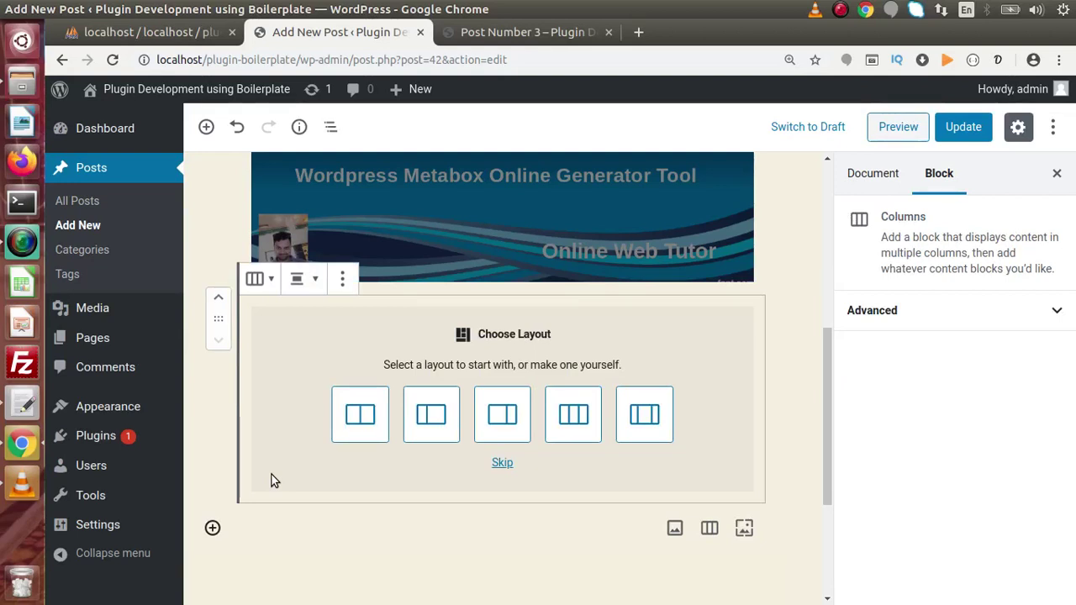
pyautogui.click(360, 413)
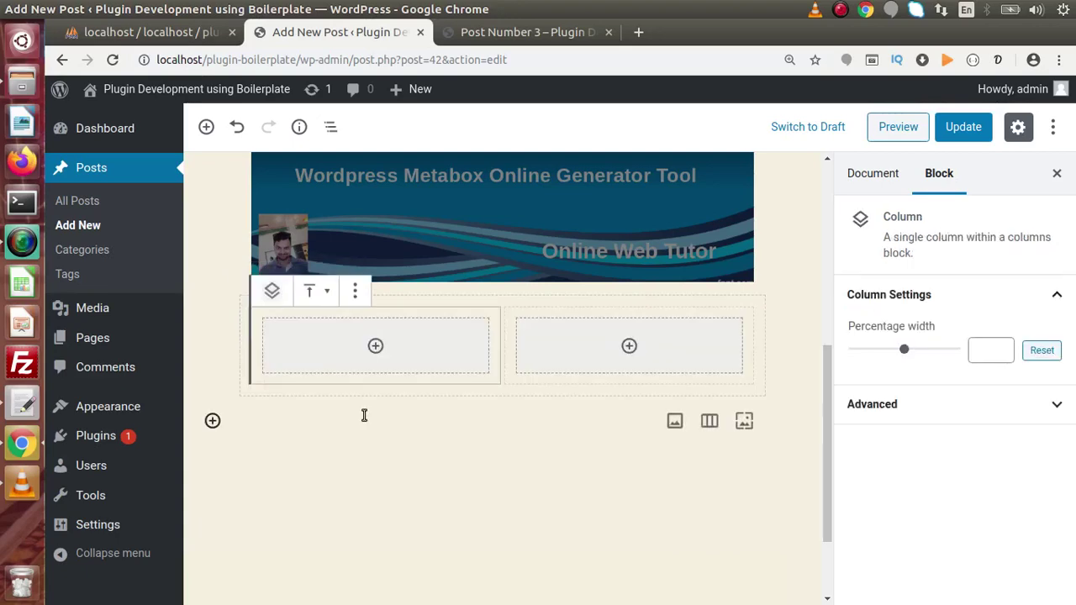
# - Add an Image block to the first column with codeigniter-5-1175246.png from the media library
pyautogui.click(375, 347)
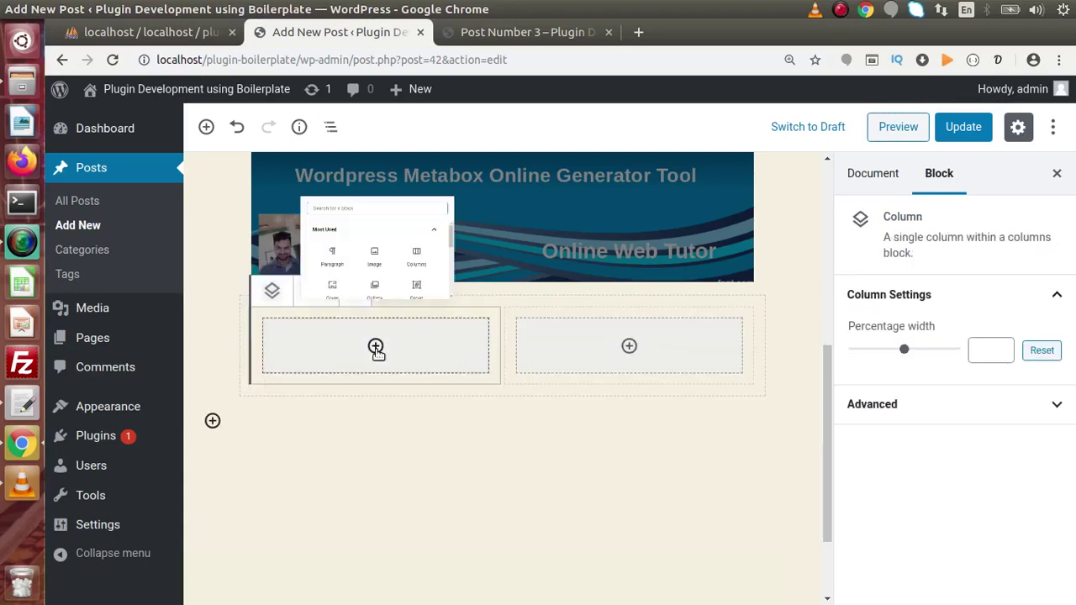
pyautogui.click(367, 207)
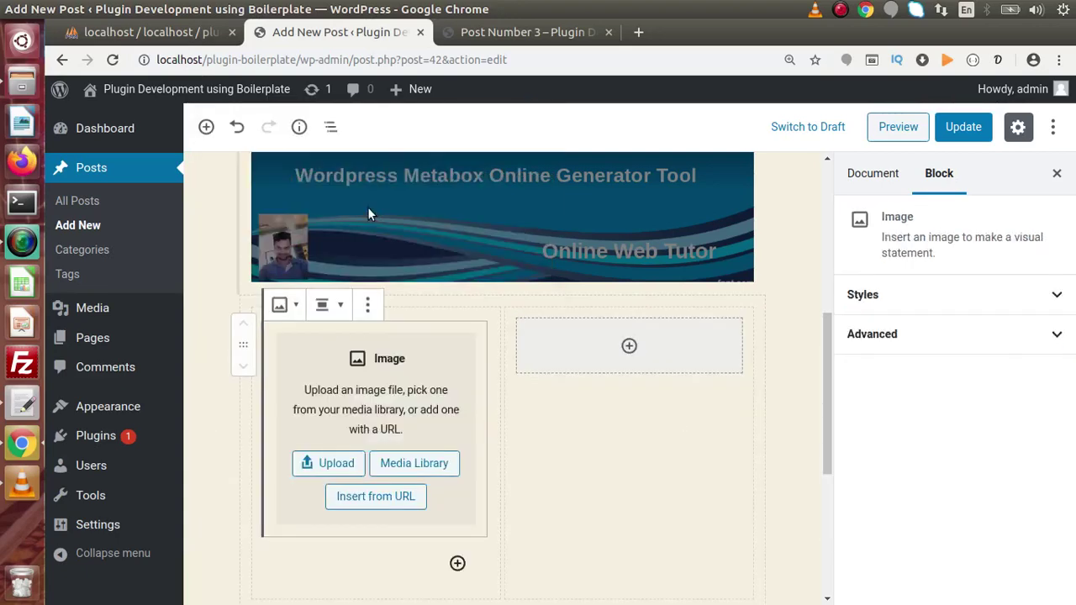
pyautogui.click(392, 464)
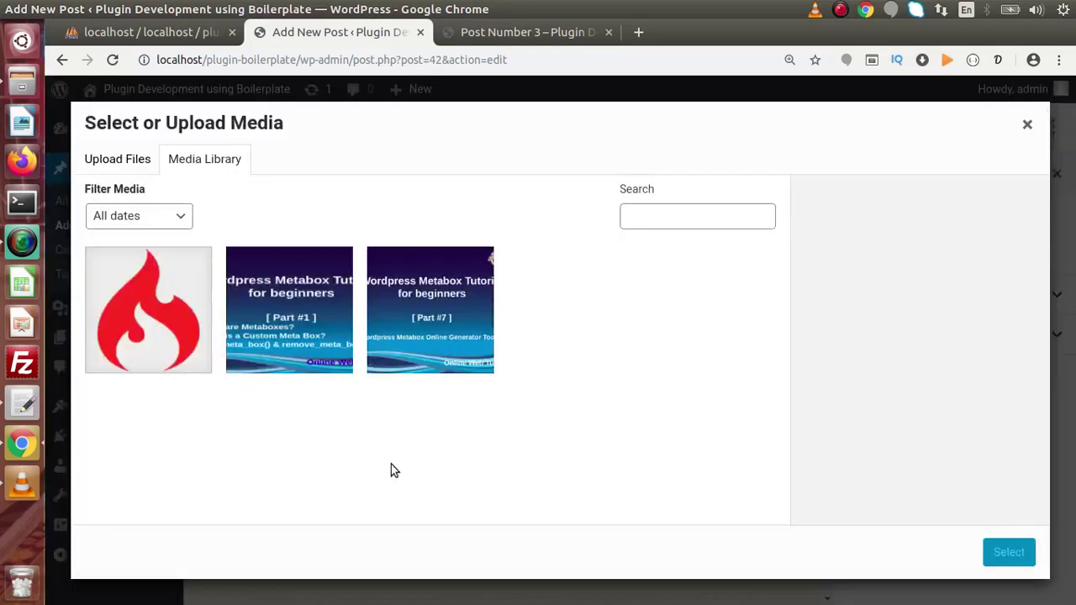
pyautogui.click(179, 325)
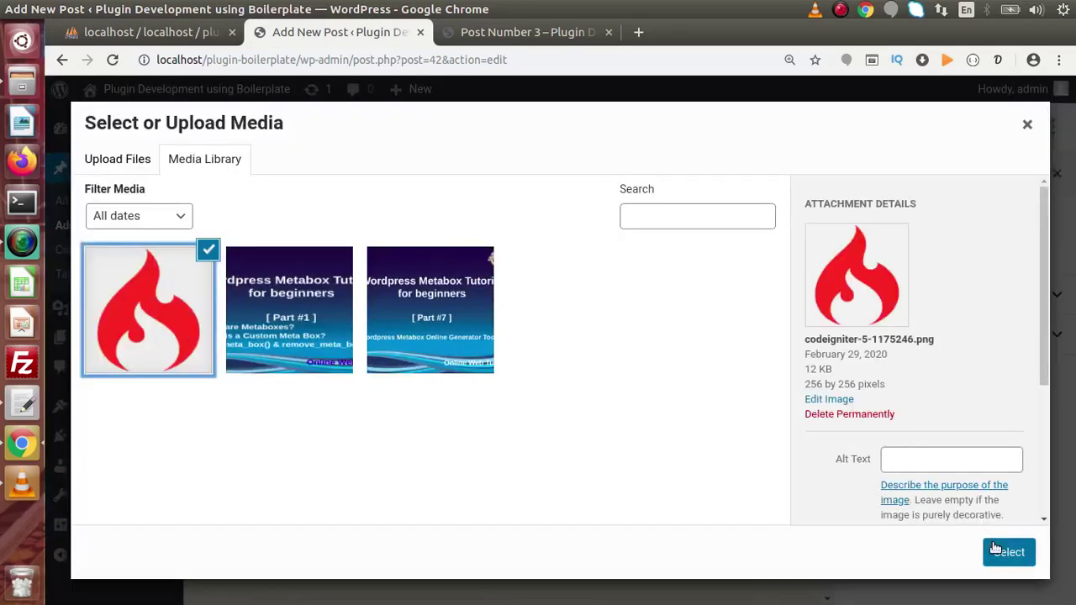
pyautogui.click(995, 548)
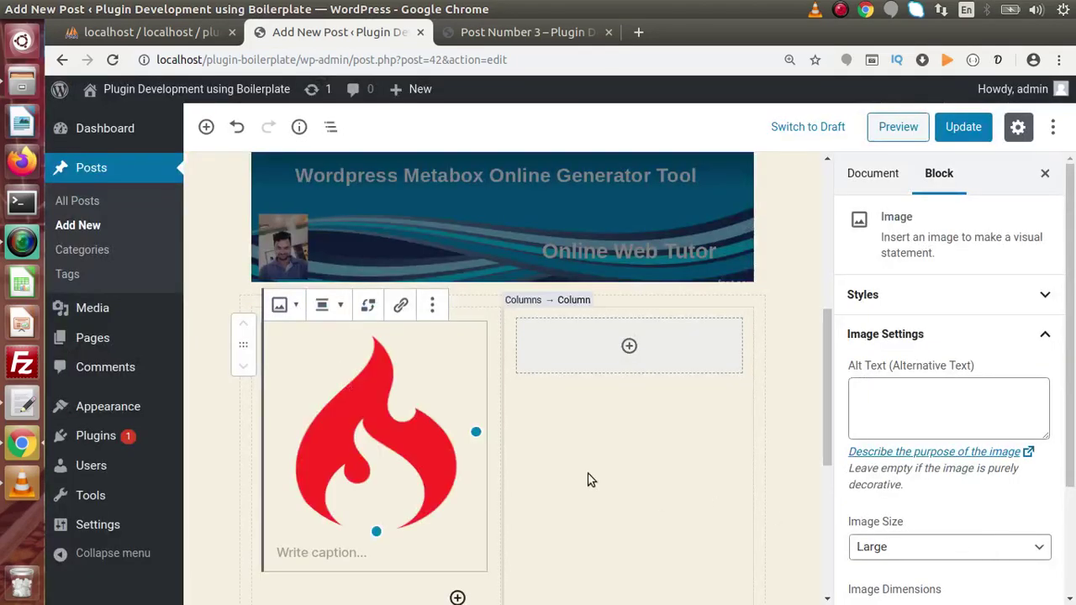
# - Examine the image size options and dimension settings of the first column's image
pyautogui.scroll(-3, 994, 420)
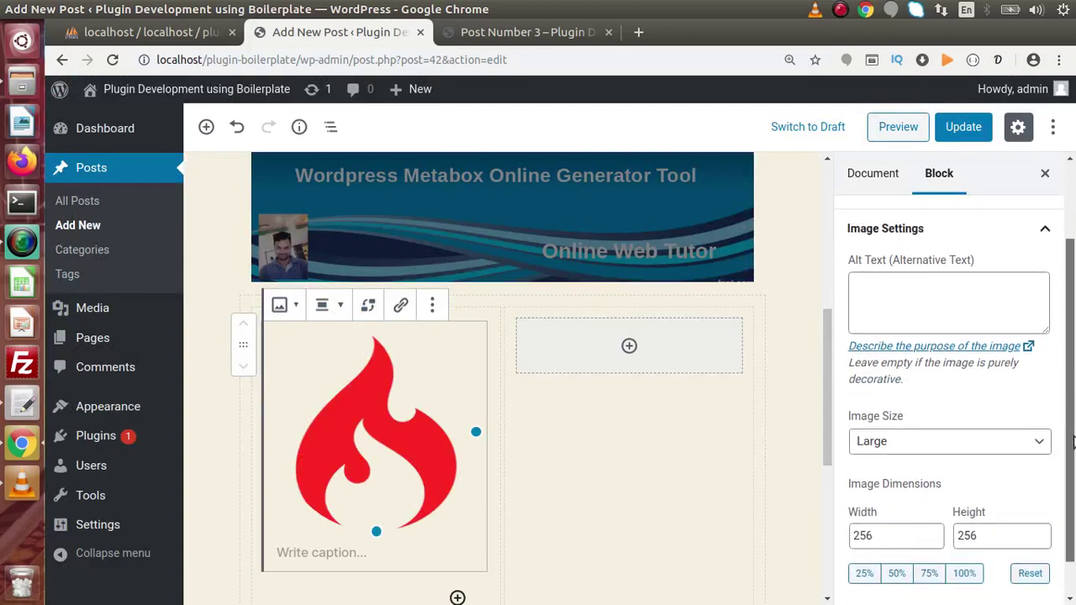
pyautogui.click(934, 440)
pyautogui.press('Escape')
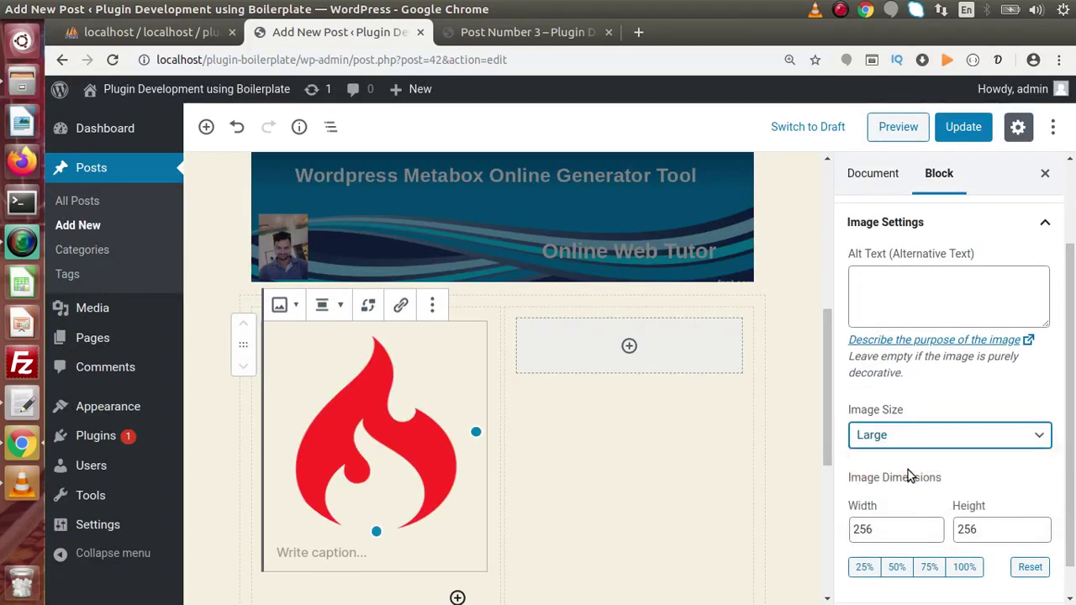
pyautogui.click(616, 454)
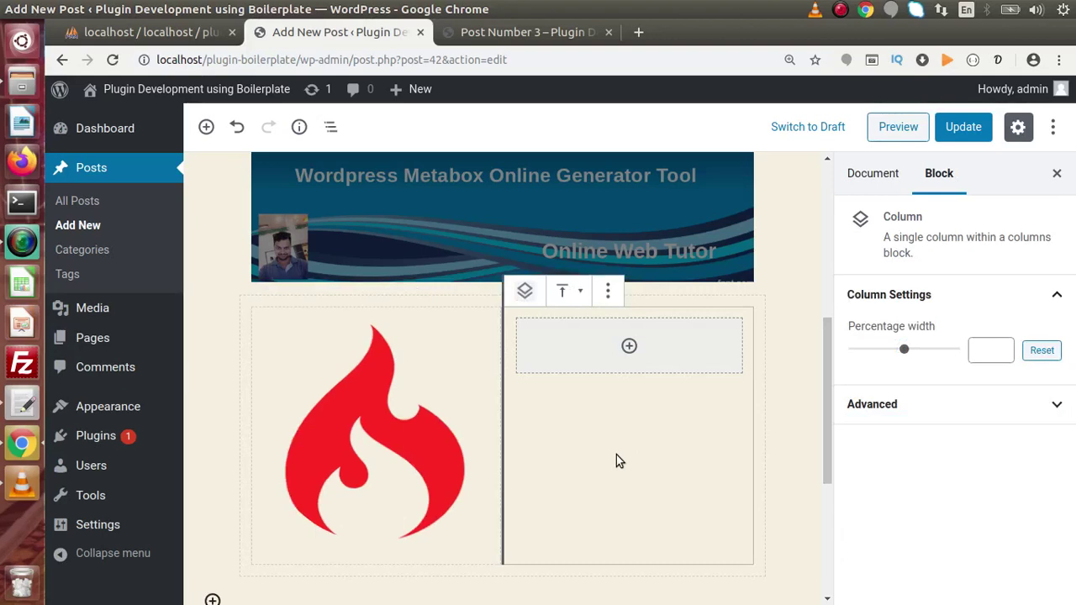
pyautogui.click(459, 428)
pyautogui.click(925, 543)
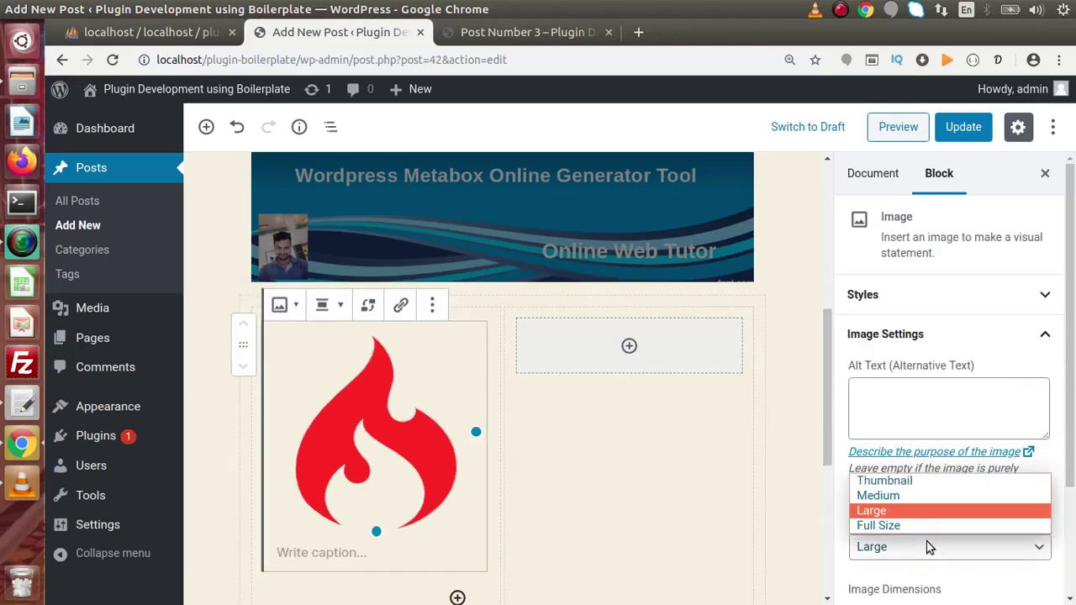
pyautogui.press('Escape')
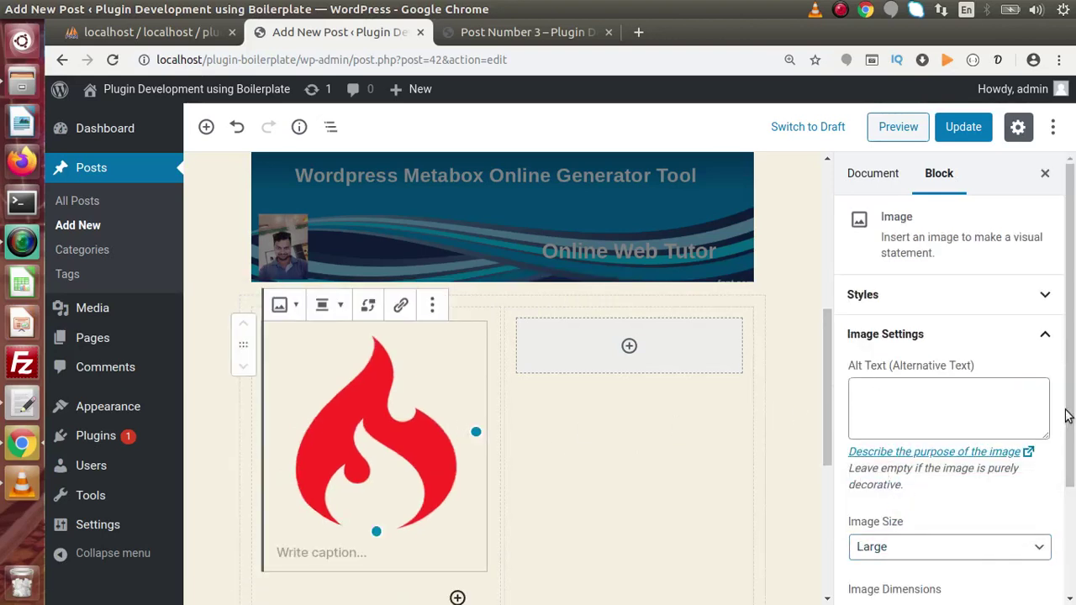
pyautogui.scroll(-3, 891, 499)
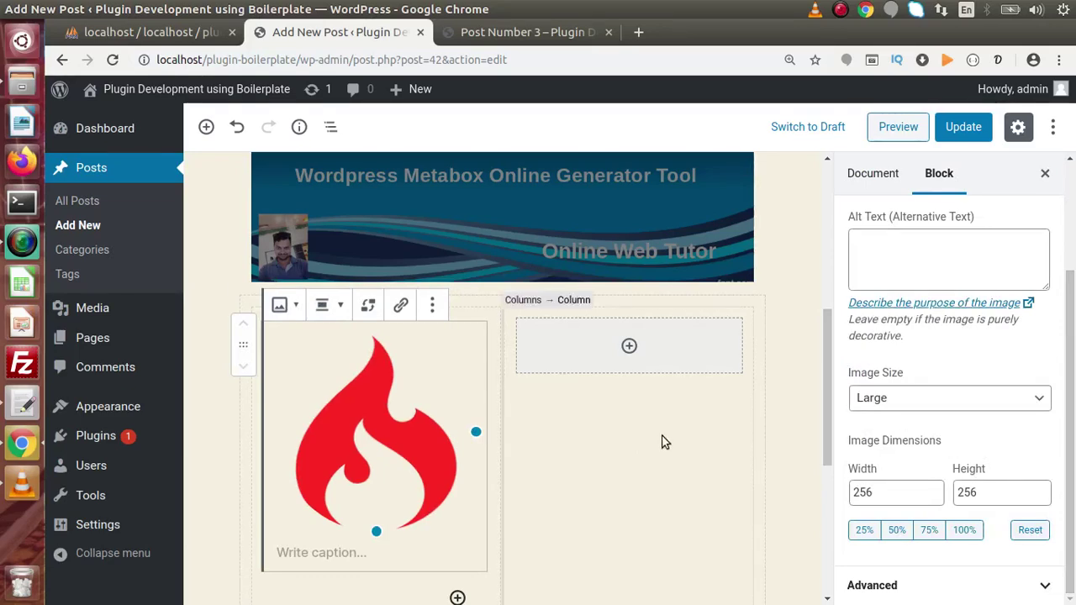
# - Set the image size of the first column's flame image to Thumbnail
pyautogui.click(405, 379)
pyautogui.click(405, 379)
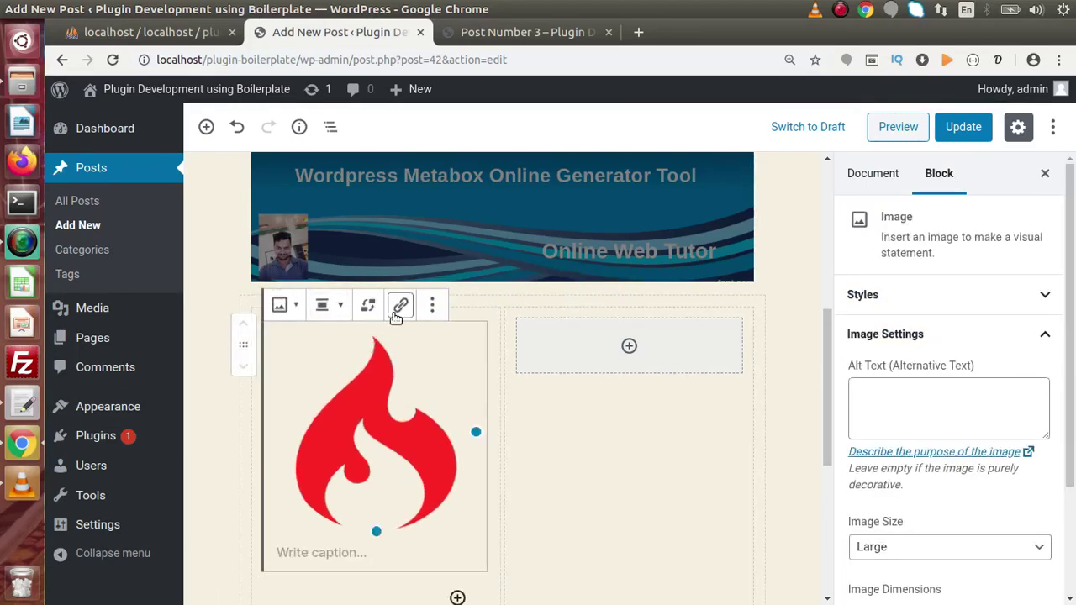
pyautogui.click(432, 305)
pyautogui.click(258, 365)
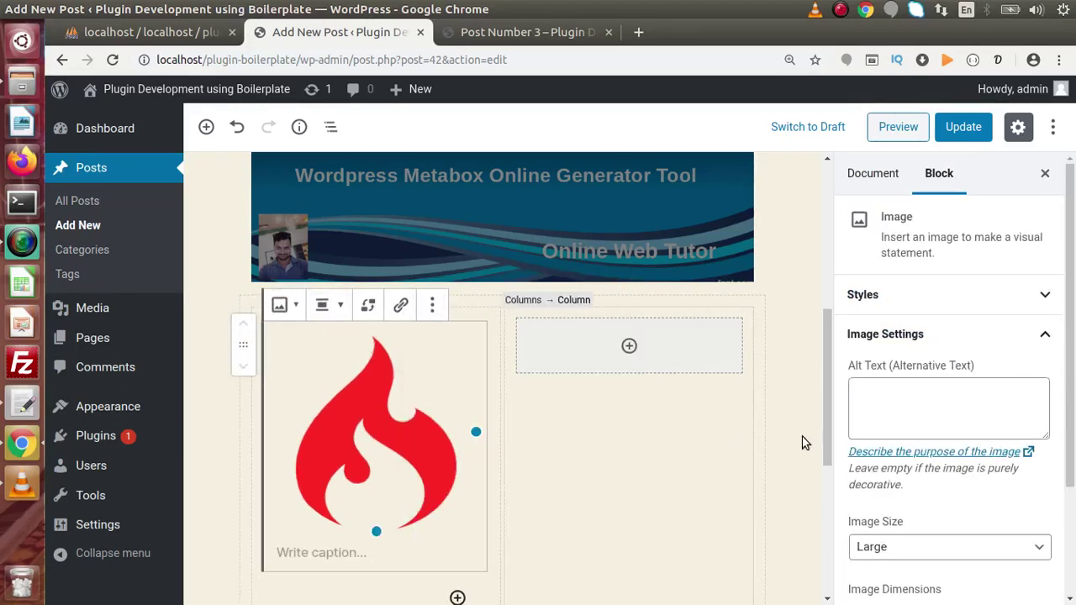
pyautogui.click(947, 548)
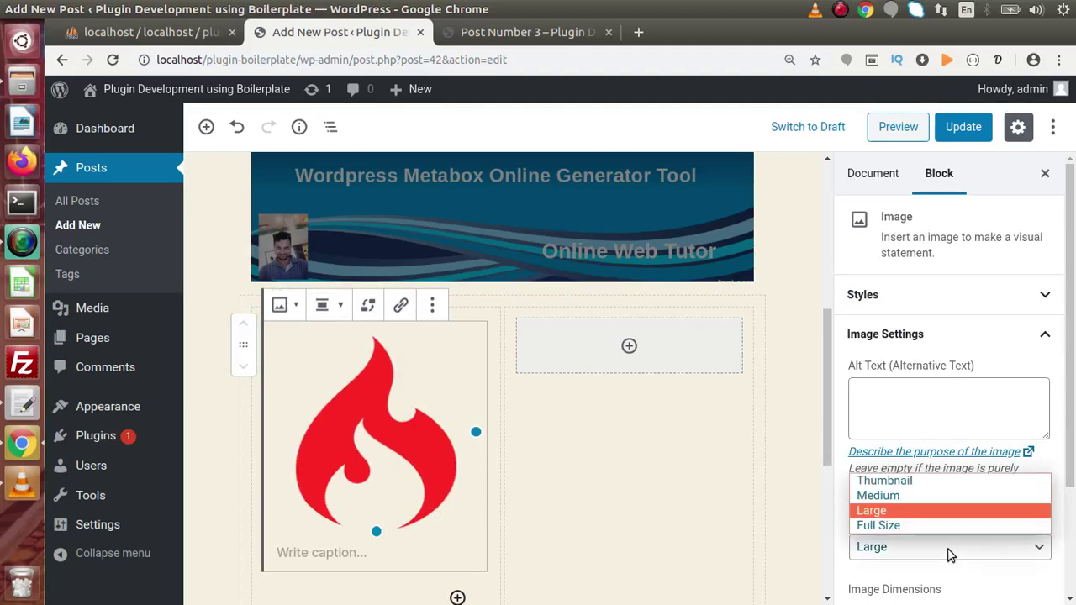
pyautogui.click(906, 510)
pyautogui.scroll(-2, 1073, 505)
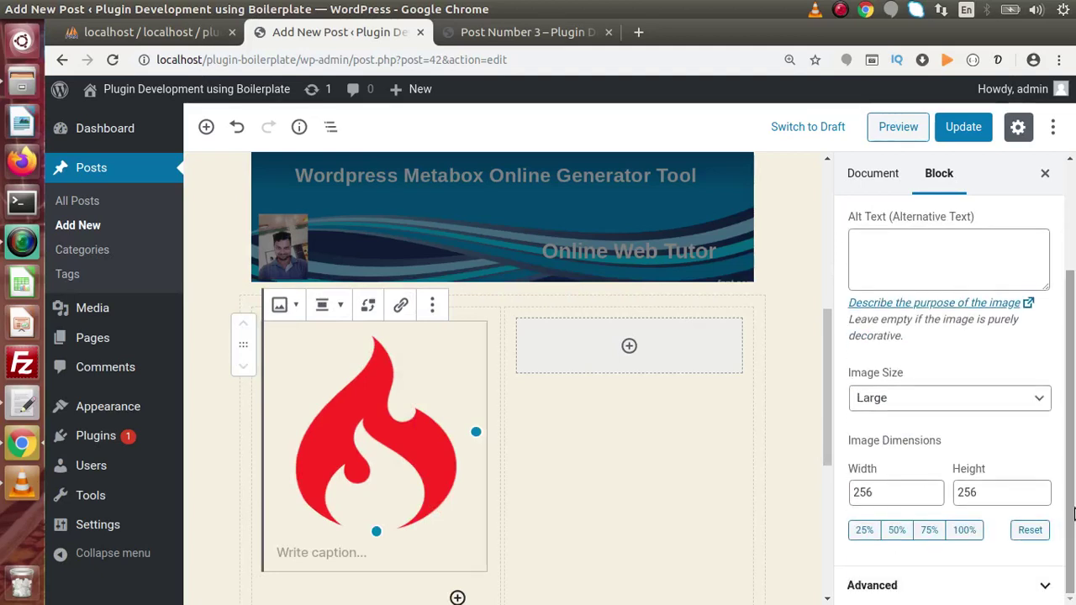
pyautogui.click(935, 402)
pyautogui.click(913, 422)
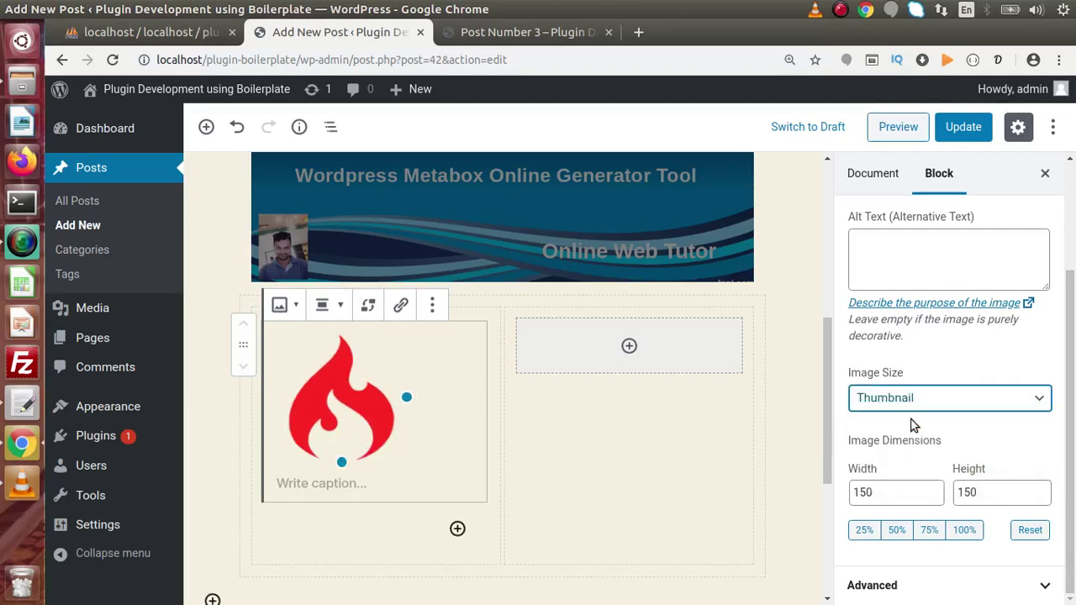
pyautogui.click(915, 403)
pyautogui.click(912, 435)
pyautogui.click(780, 427)
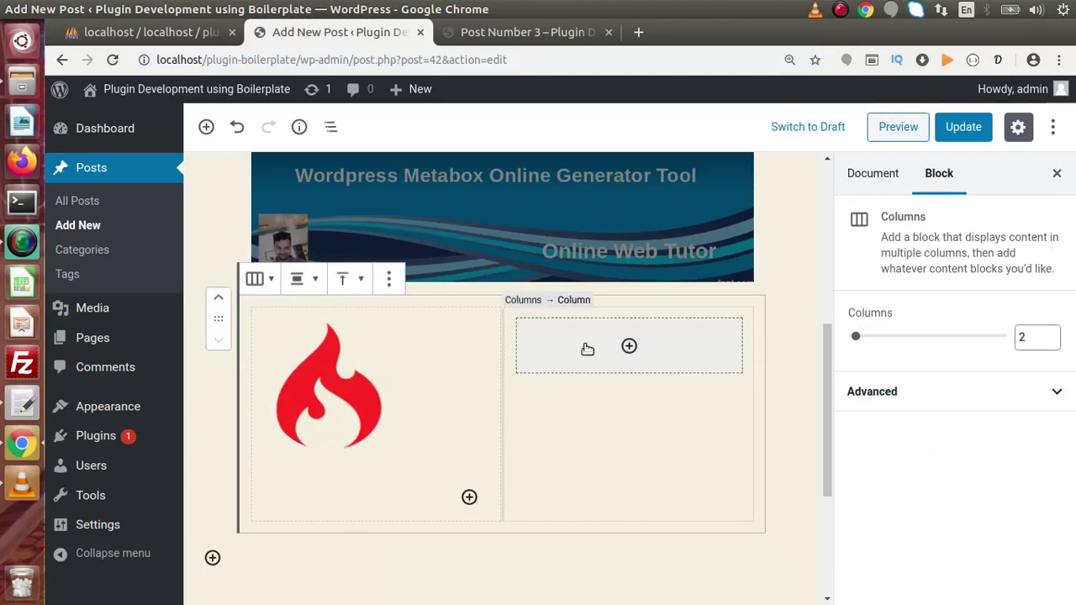
# - Insert a Paragraph block into the empty second column of the Columns block
pyautogui.click(628, 349)
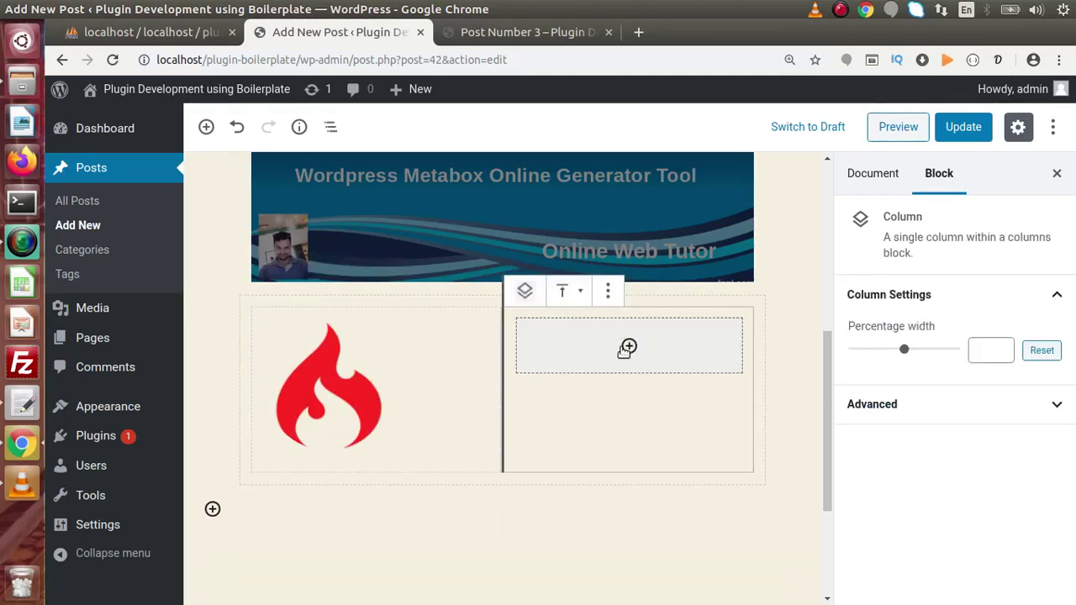
pyautogui.click(630, 349)
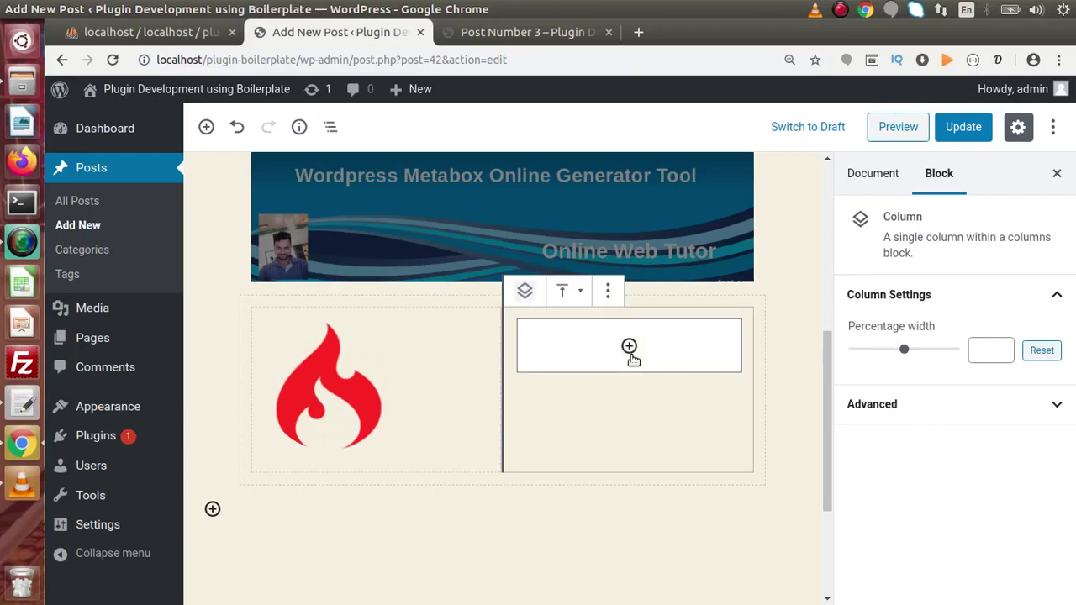
pyautogui.click(523, 228)
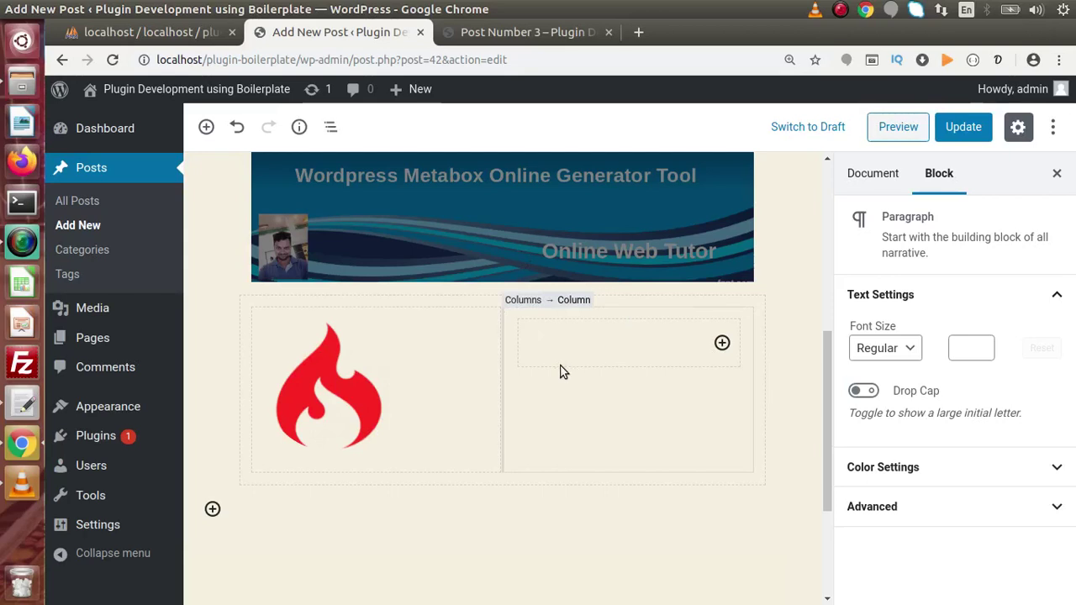
# - Write in the second column's paragraph: "This is second column where we are adding some text values. These texts are dummy content."
pyautogui.write('This is s')
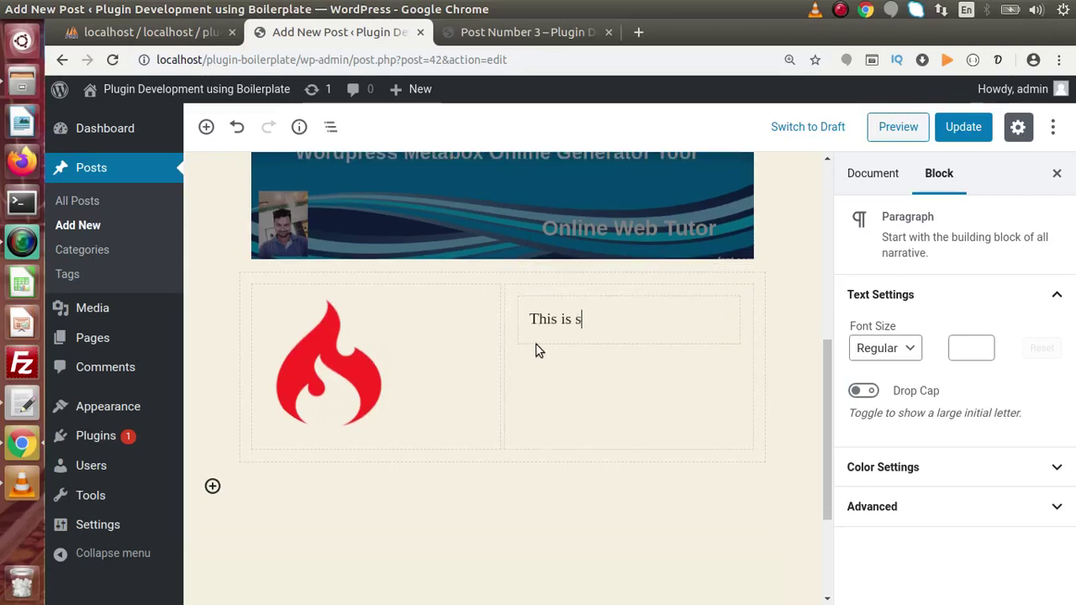
pyautogui.write('econd colum')
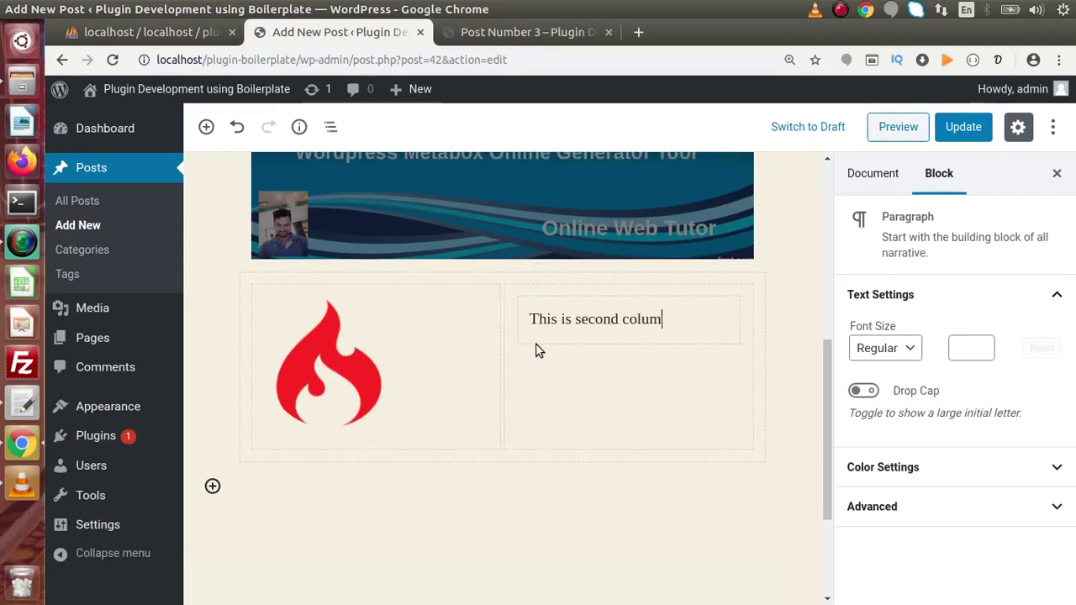
pyautogui.write('n where awe')
pyautogui.press('BackSpace')
pyautogui.press('BackSpace')
pyautogui.press('BackSpace')
pyautogui.press('BackSpace')
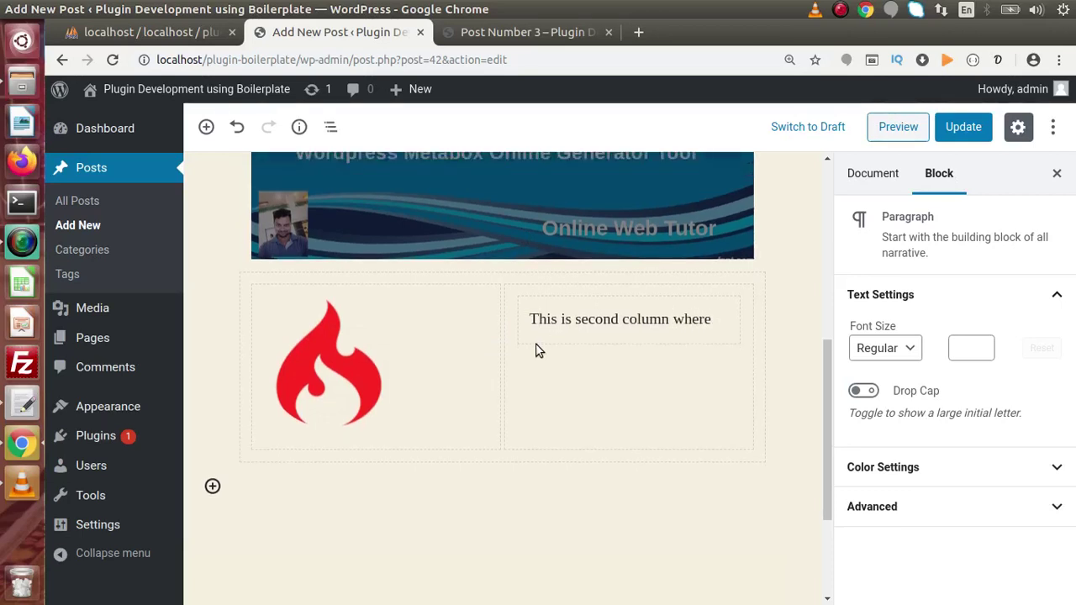
pyautogui.write('we are a')
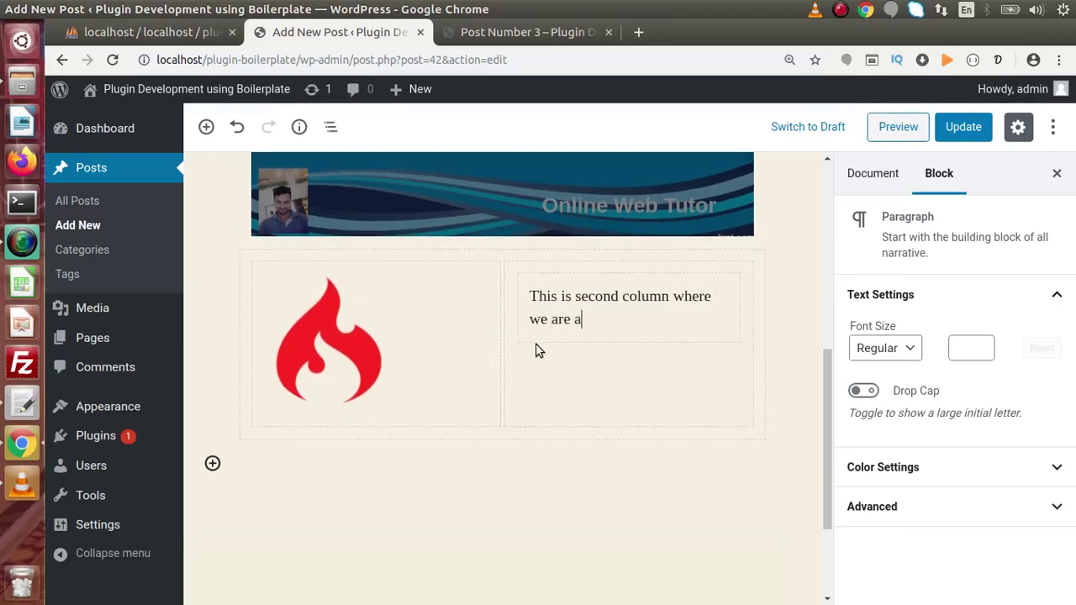
pyautogui.write('dding some t')
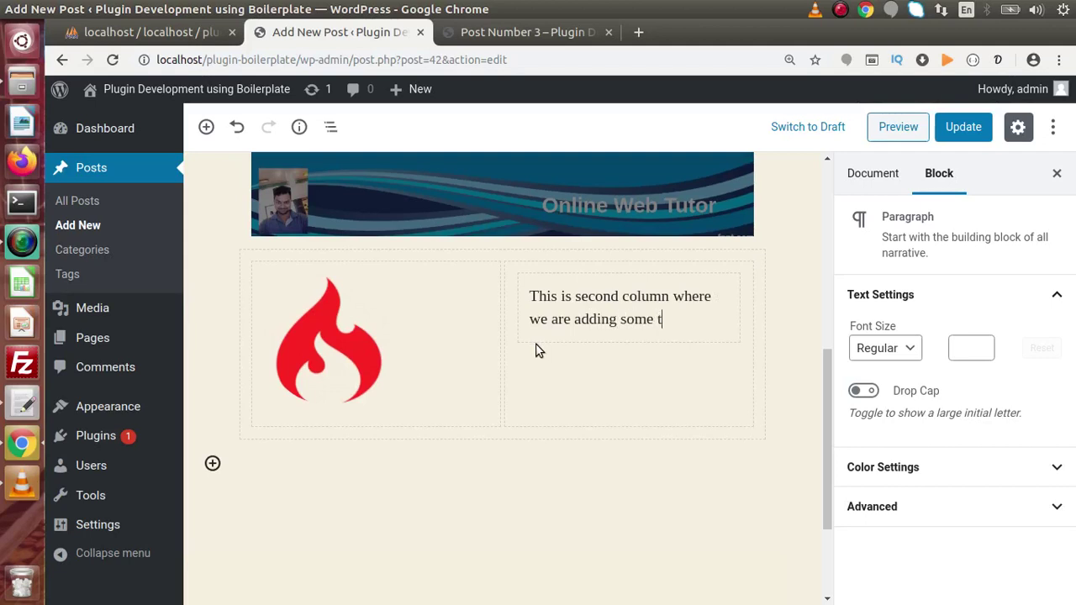
pyautogui.write('ext value.s. These te')
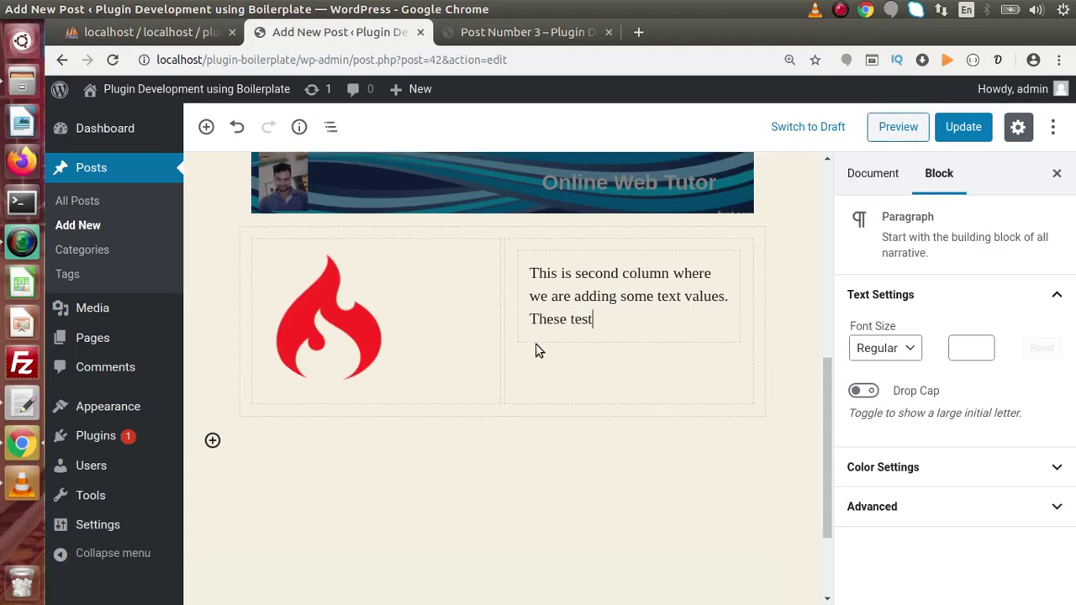
pyautogui.write('xts are')
pyautogui.write(' dy')
pyautogui.write('ummy cont')
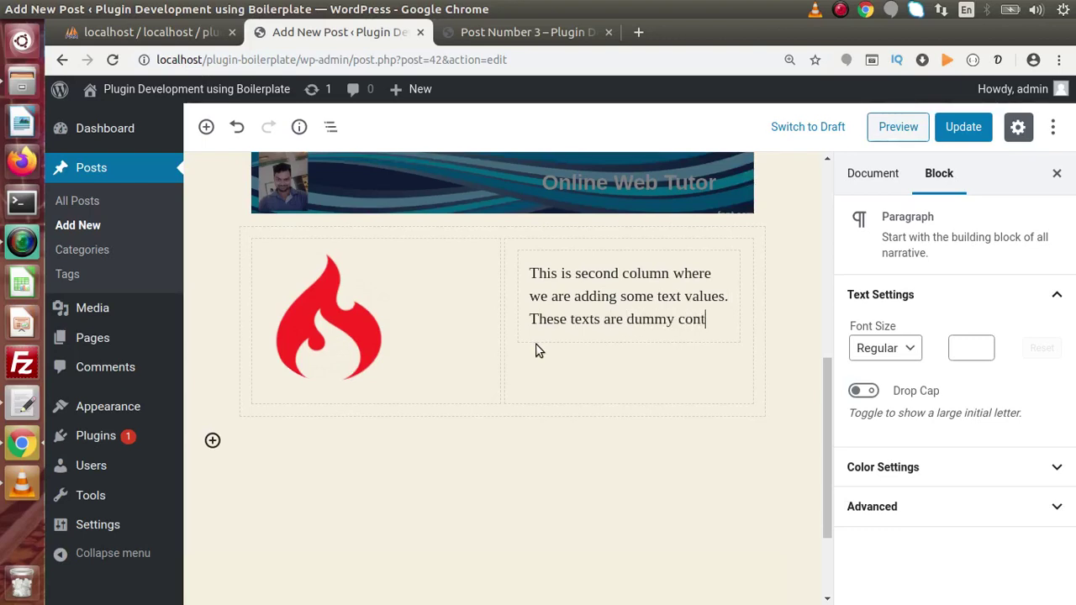
pyautogui.write('ent.')
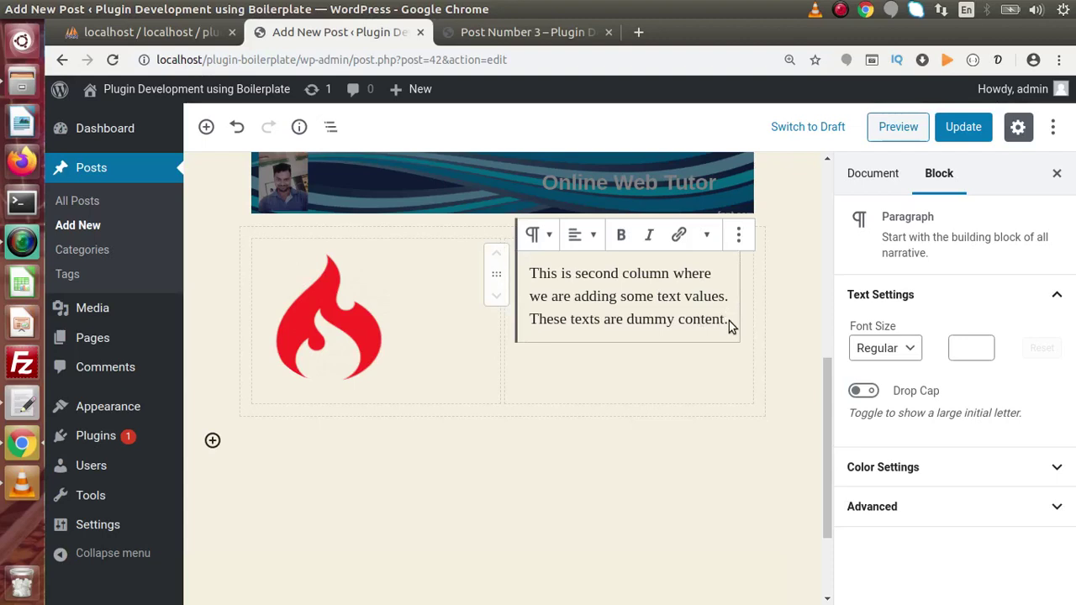
# - Make the entire text of the second column's paragraph bold
pyautogui.moveTo(531, 271); pyautogui.dragTo(730, 321)
pyautogui.click(622, 236)
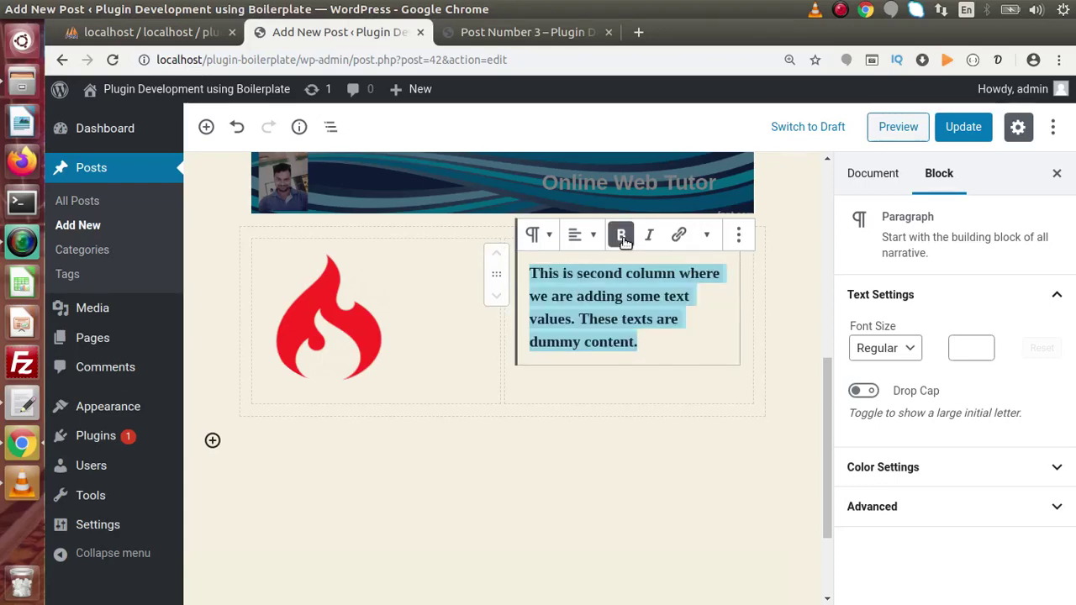
pyautogui.click(683, 401)
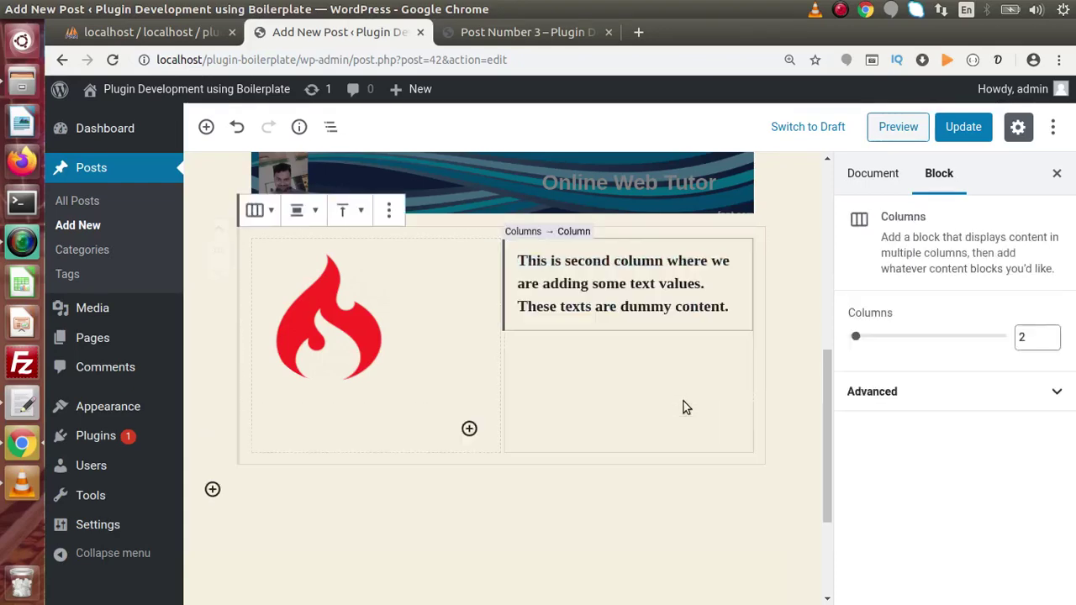
# - Update the post and check the two-column content on its published page before returning to the editor
pyautogui.click(963, 127)
pyautogui.click(565, 33)
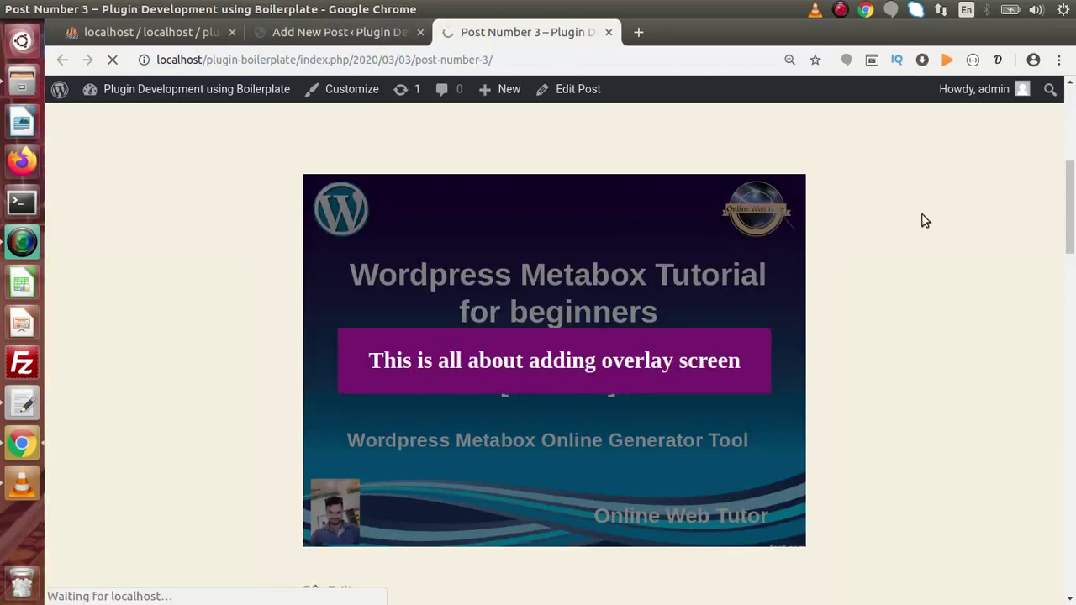
pyautogui.moveTo(1064, 174); pyautogui.dragTo(1064, 228)
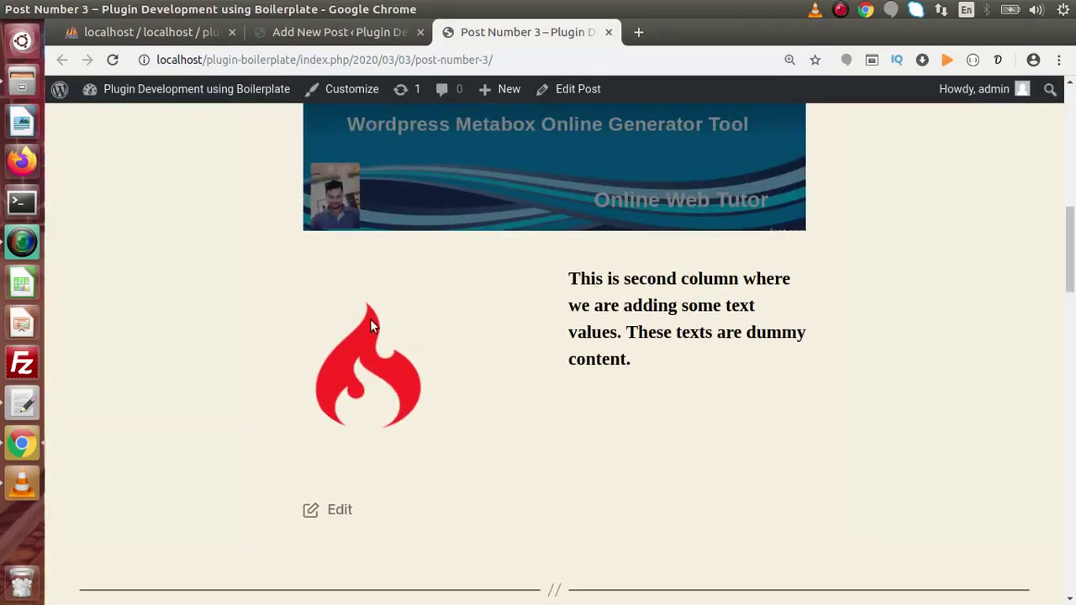
pyautogui.moveTo(569, 271); pyautogui.dragTo(636, 365)
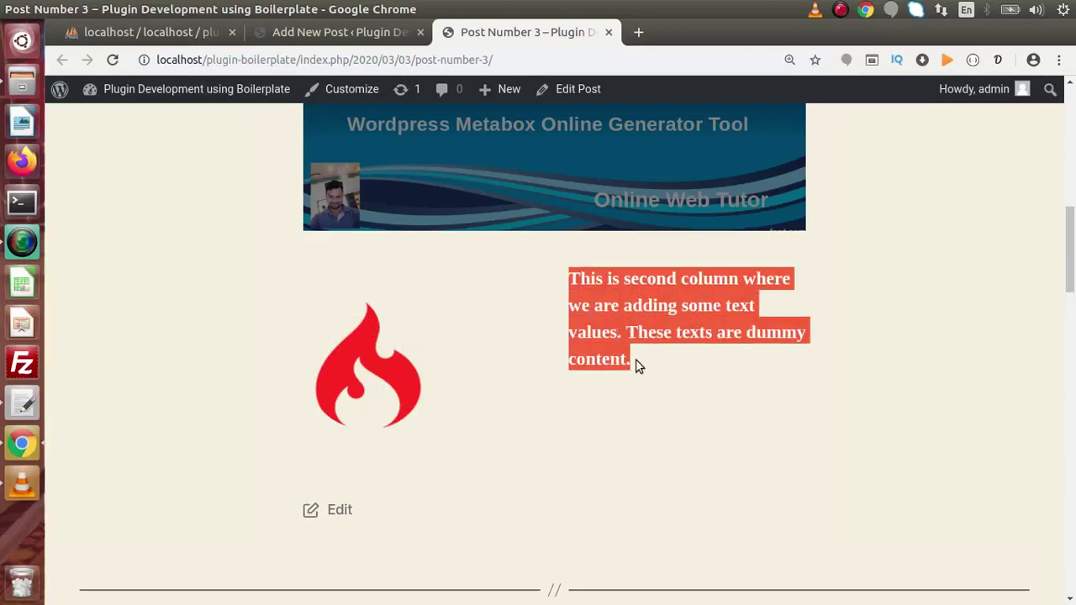
pyautogui.click(637, 365)
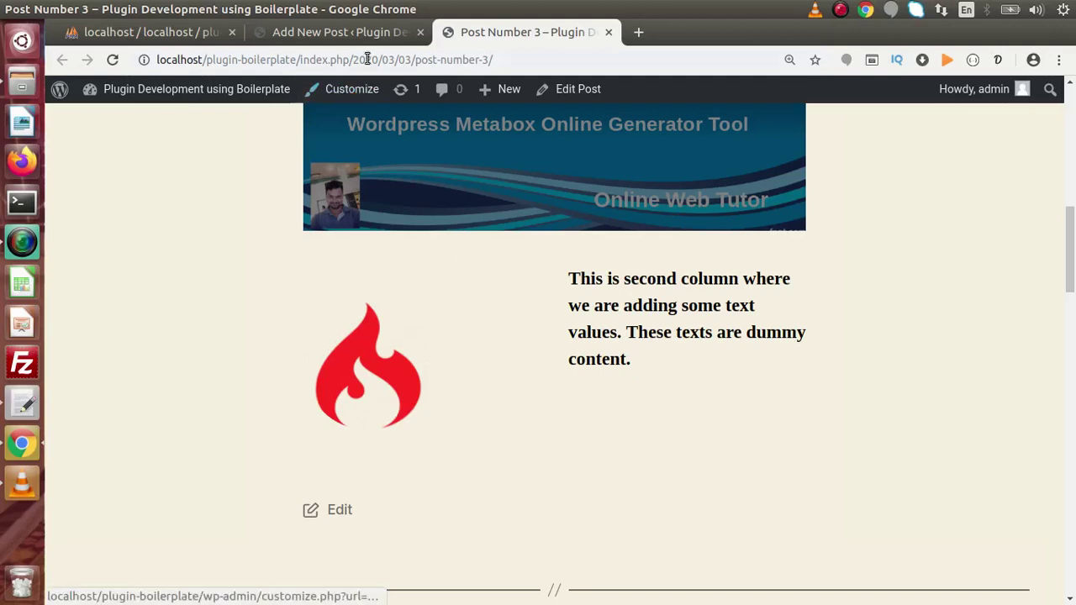
pyautogui.click(362, 32)
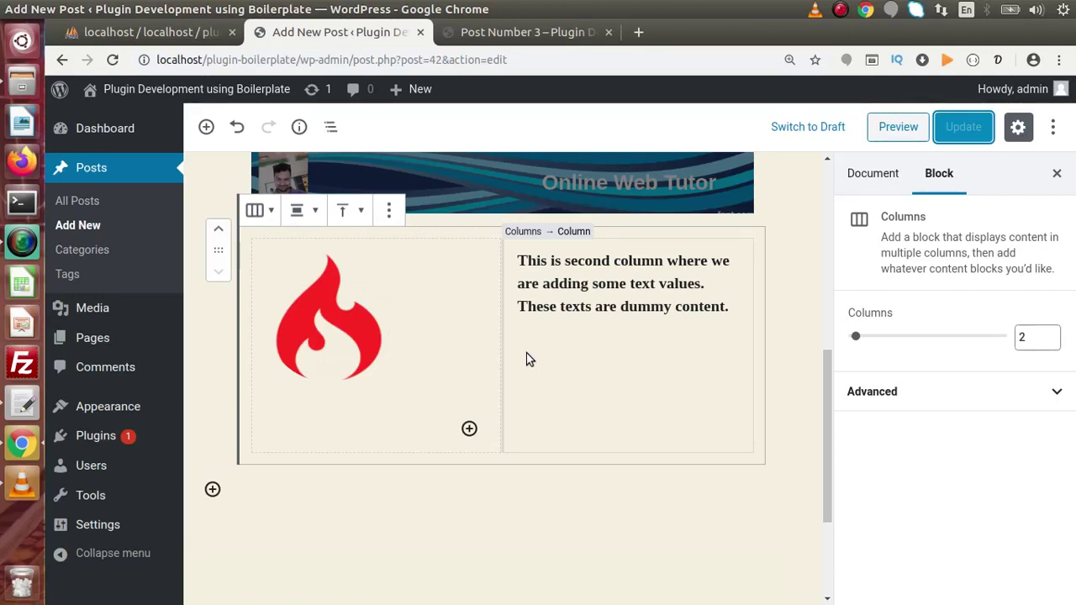
pyautogui.click(485, 498)
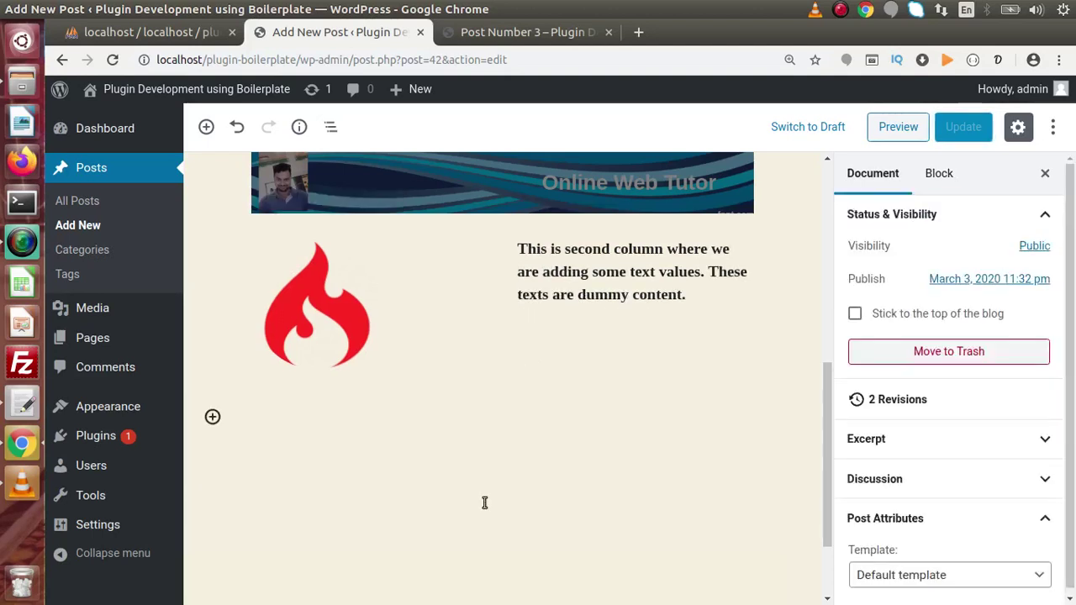
pyautogui.click(335, 418)
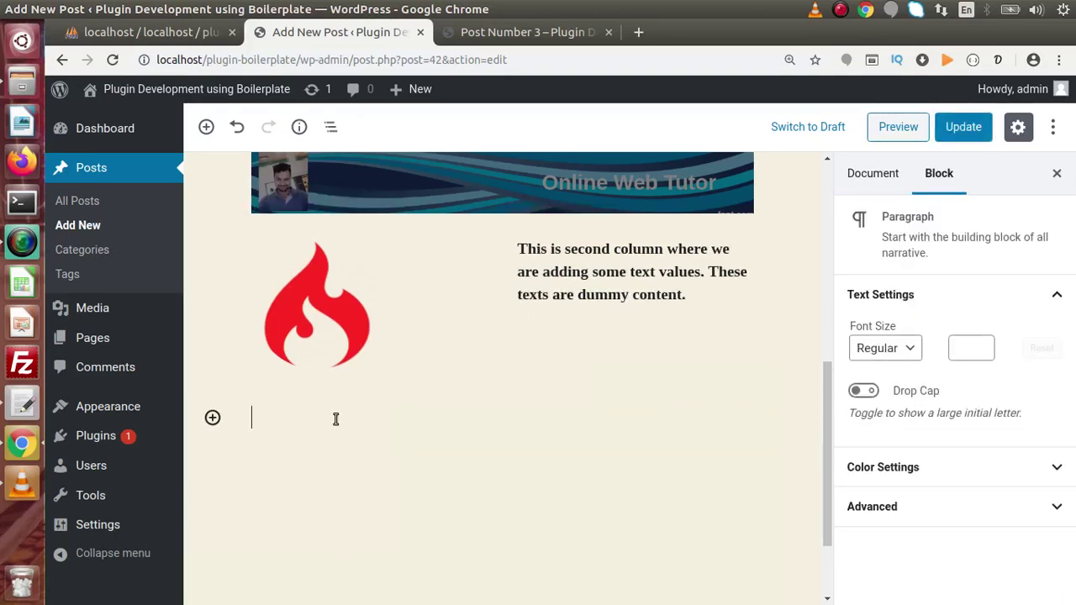
pyautogui.write('/med')
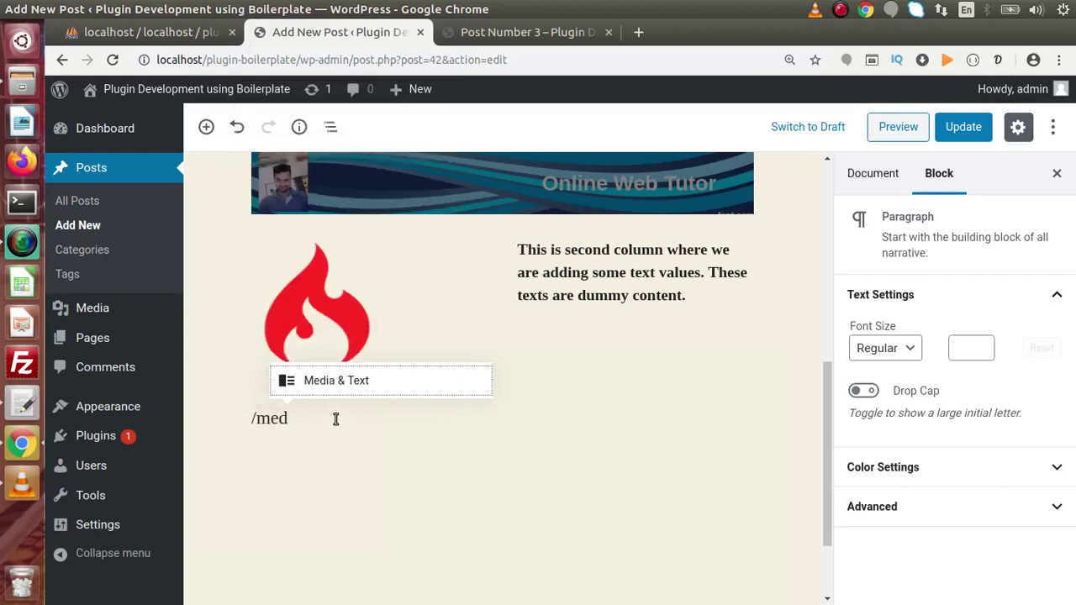
pyautogui.press('BackSpace')
pyautogui.press('BackSpace')
pyautogui.press('BackSpace')
pyautogui.press('BackSpace')
pyautogui.press('BackSpace')
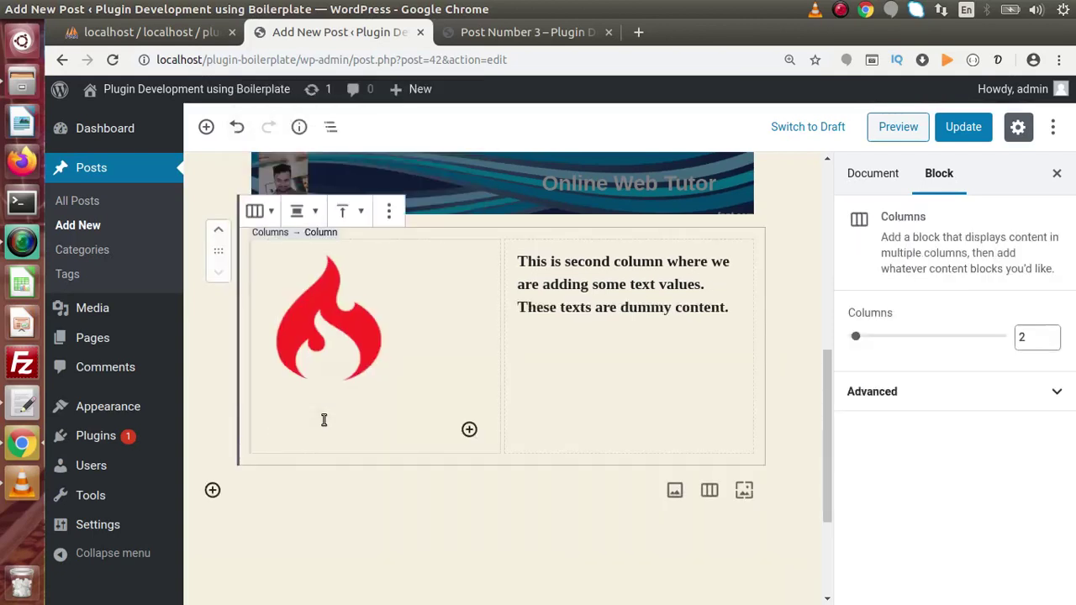
# - Insert a Media & Text block below the Columns block from the most used blocks
pyautogui.click(260, 493)
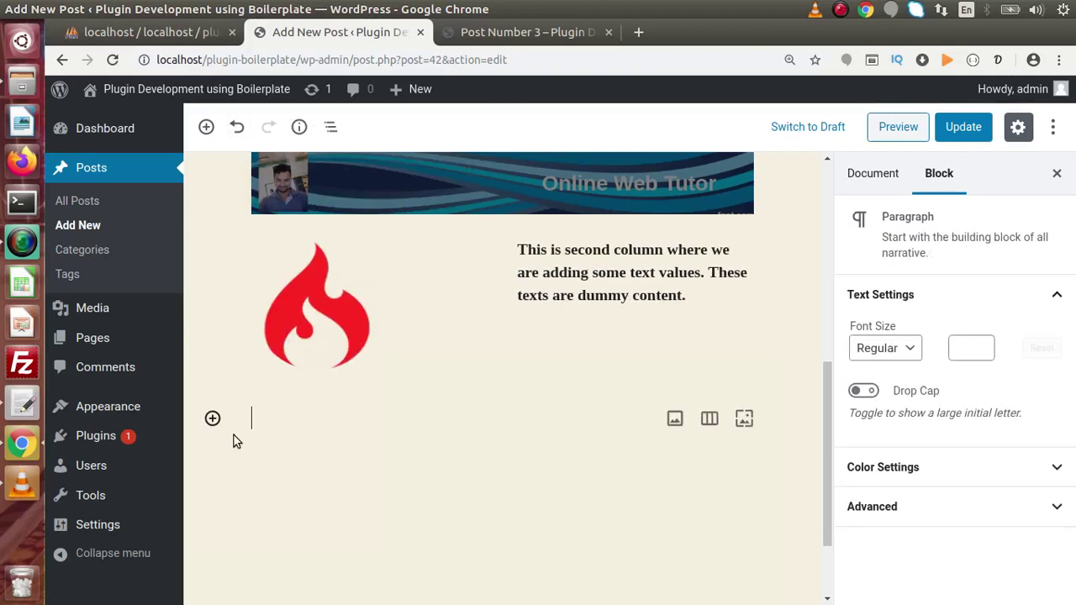
pyautogui.click(212, 417)
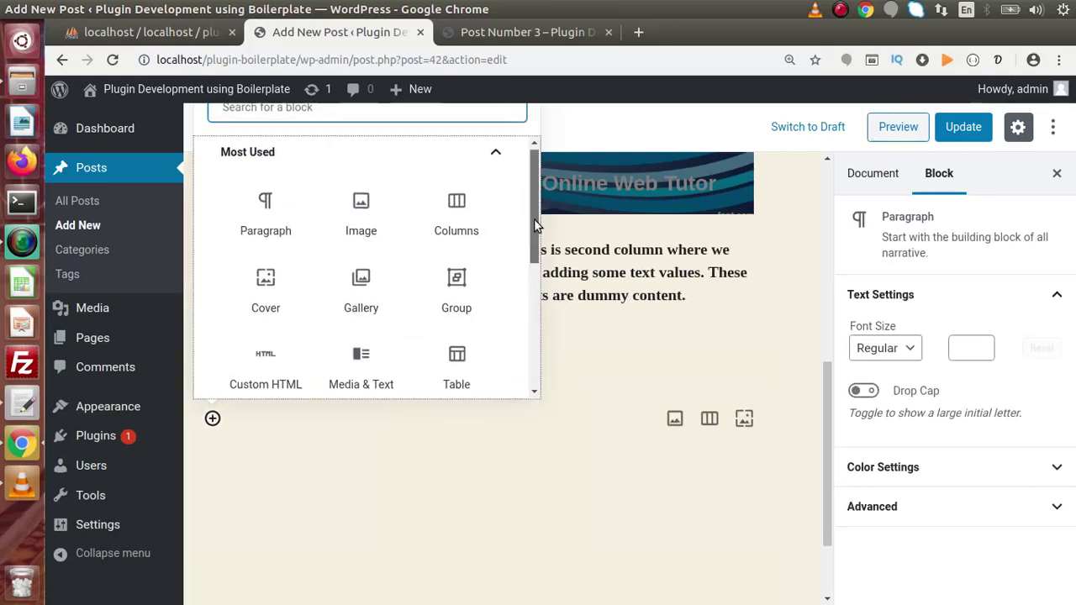
pyautogui.moveTo(534, 223); pyautogui.dragTo(531, 286)
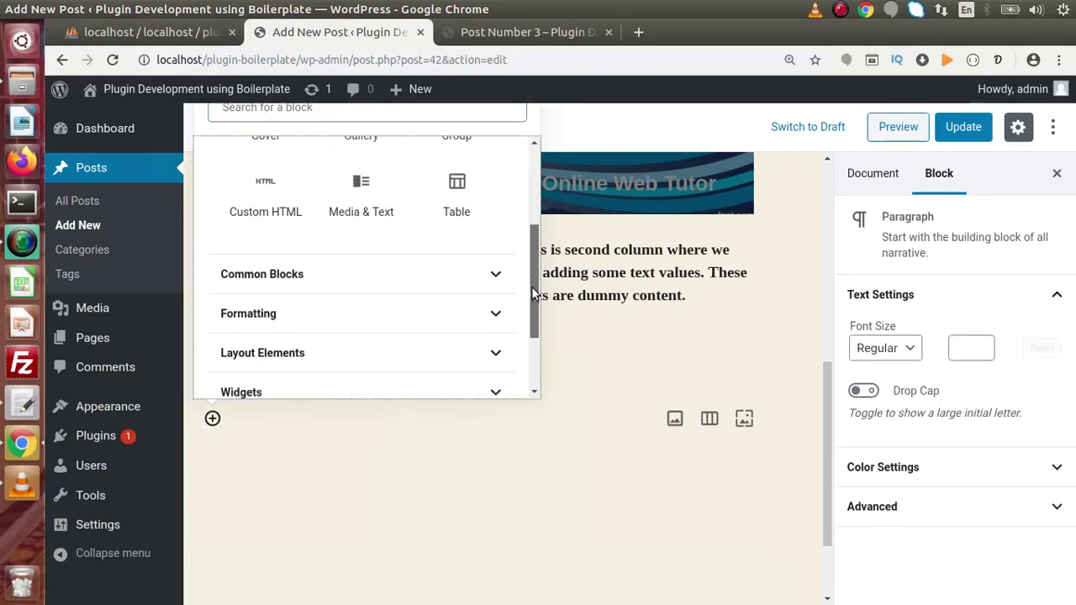
pyautogui.click(372, 196)
pyautogui.scroll(-1, 828, 387)
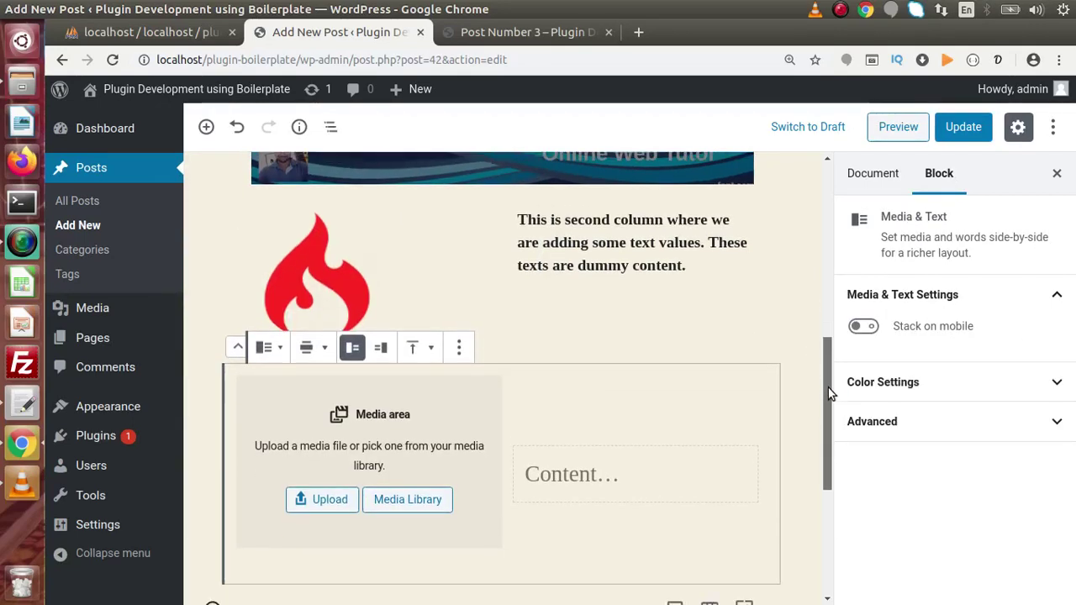
pyautogui.moveTo(827, 388); pyautogui.dragTo(828, 434)
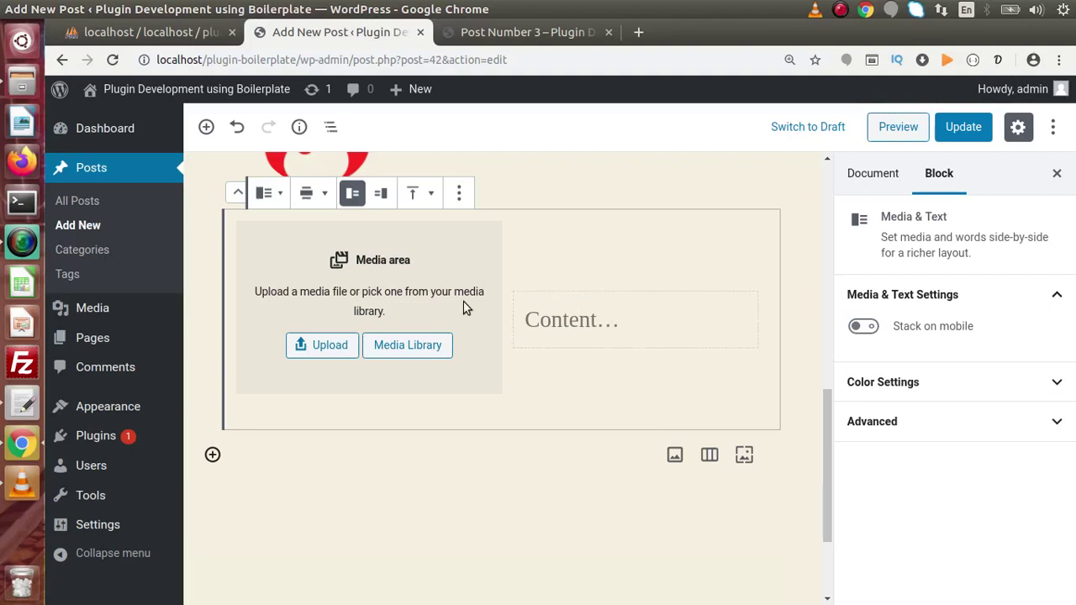
# - Fill the media area of the Media & Text block with 1.png from the media library
pyautogui.click(425, 348)
pyautogui.click(341, 315)
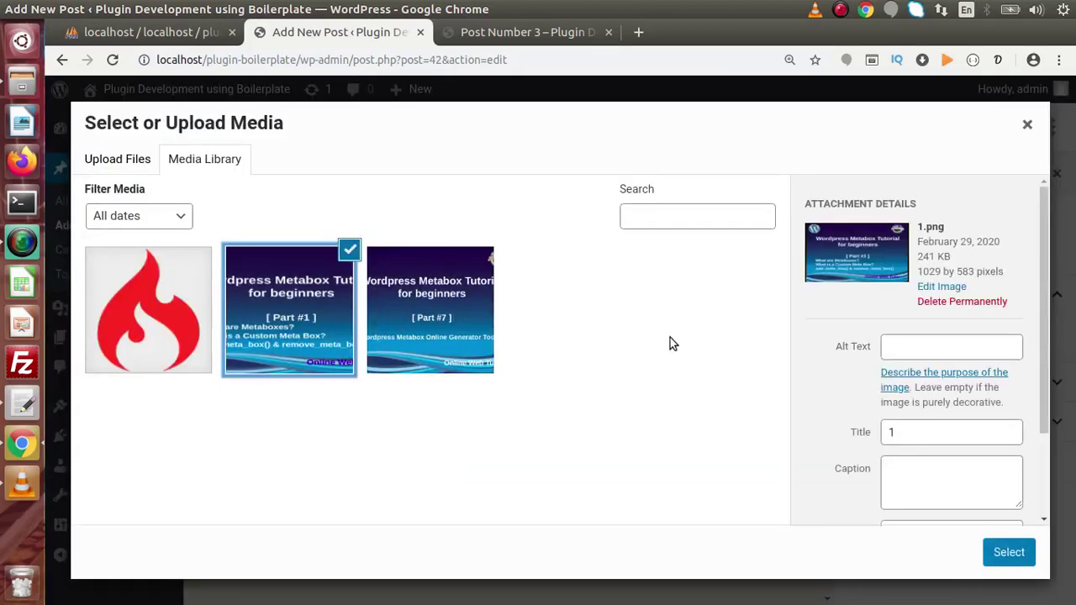
pyautogui.click(1009, 552)
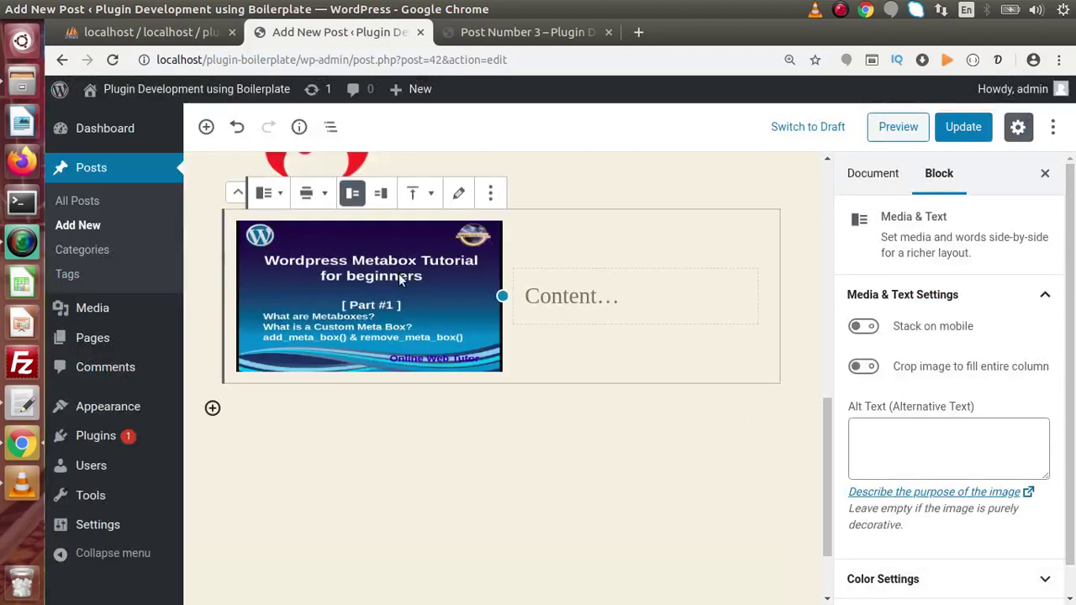
# - Crop the Media & Text image to fill its entire column and set its focal point to 54% horizontal and 53% vertical
pyautogui.scroll(-1, 1073, 256)
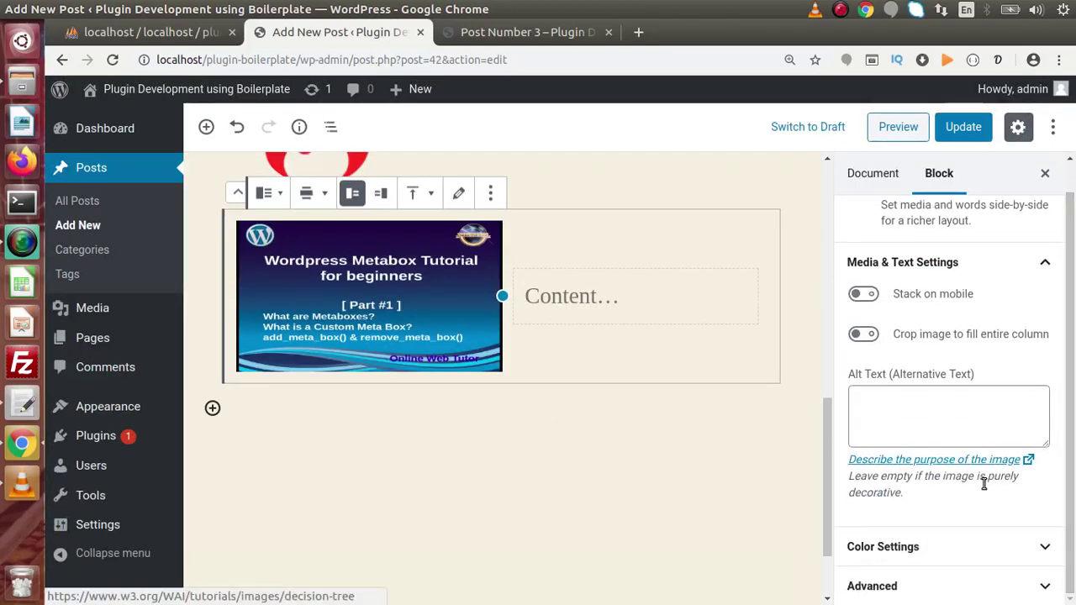
pyautogui.click(577, 360)
pyautogui.click(413, 326)
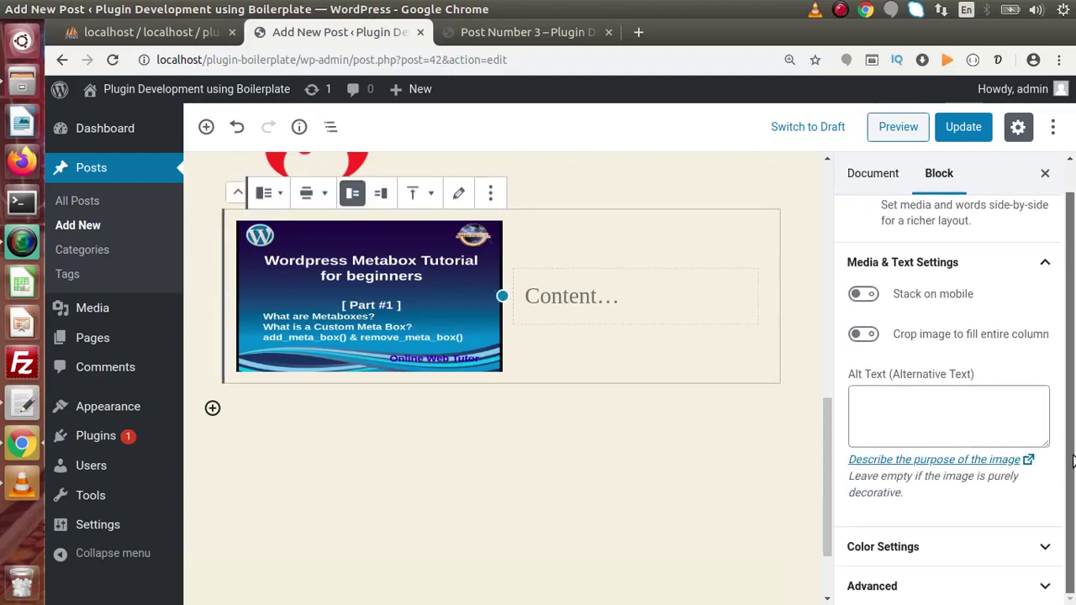
pyautogui.click(997, 546)
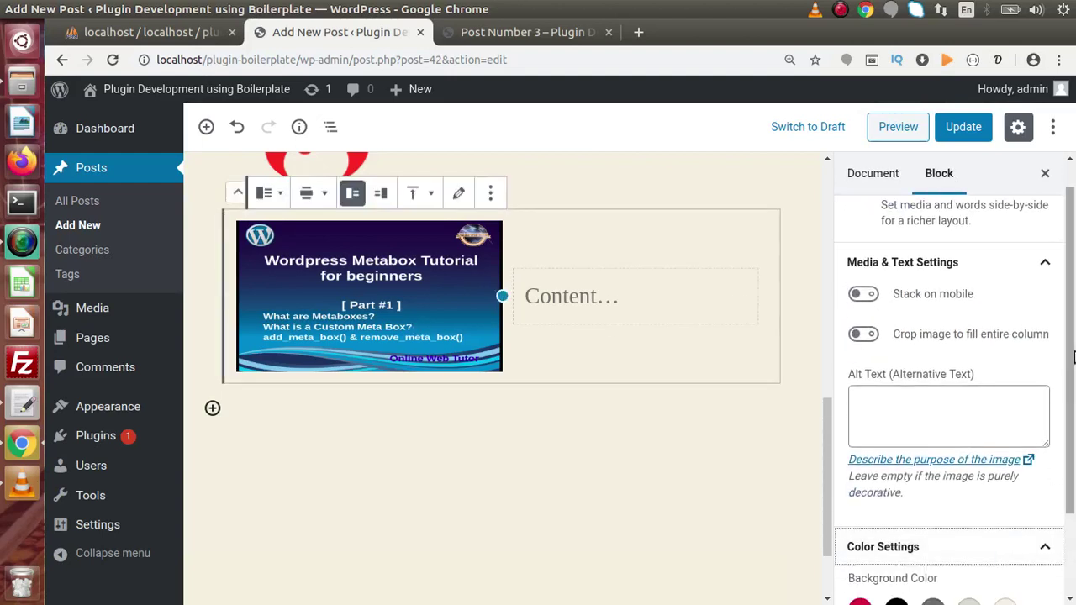
pyautogui.scroll(3, 1072, 358)
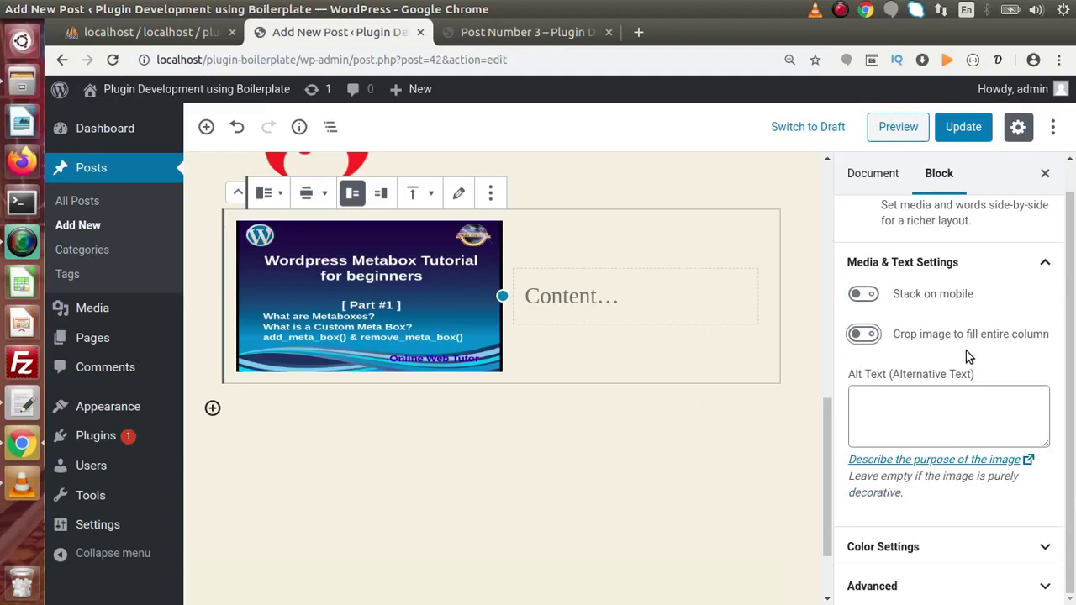
pyautogui.click(1009, 340)
pyautogui.scroll(-2, 933, 356)
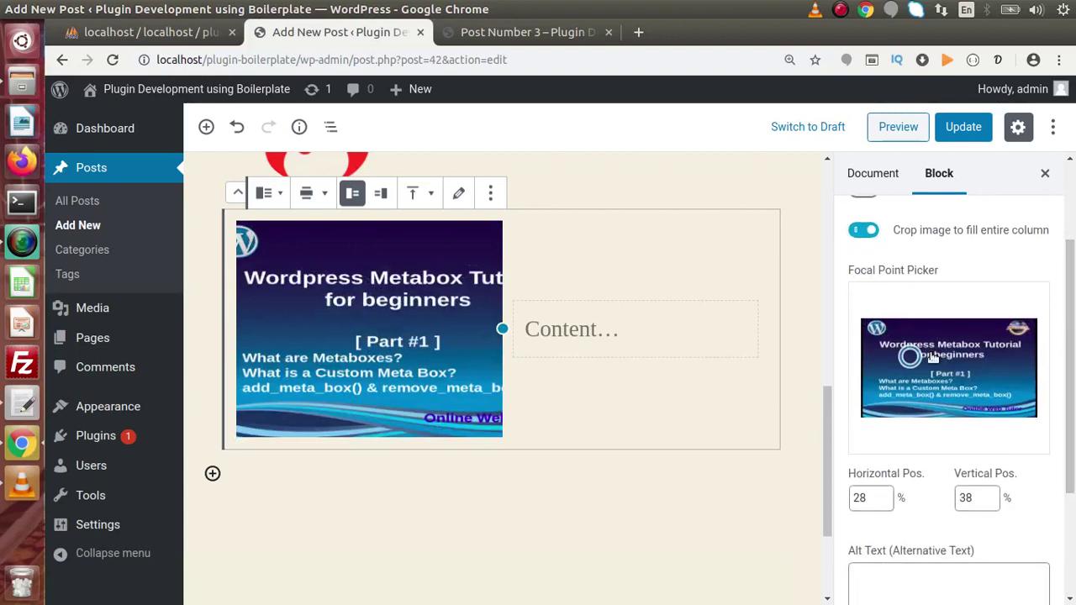
pyautogui.moveTo(910, 355); pyautogui.dragTo(957, 372)
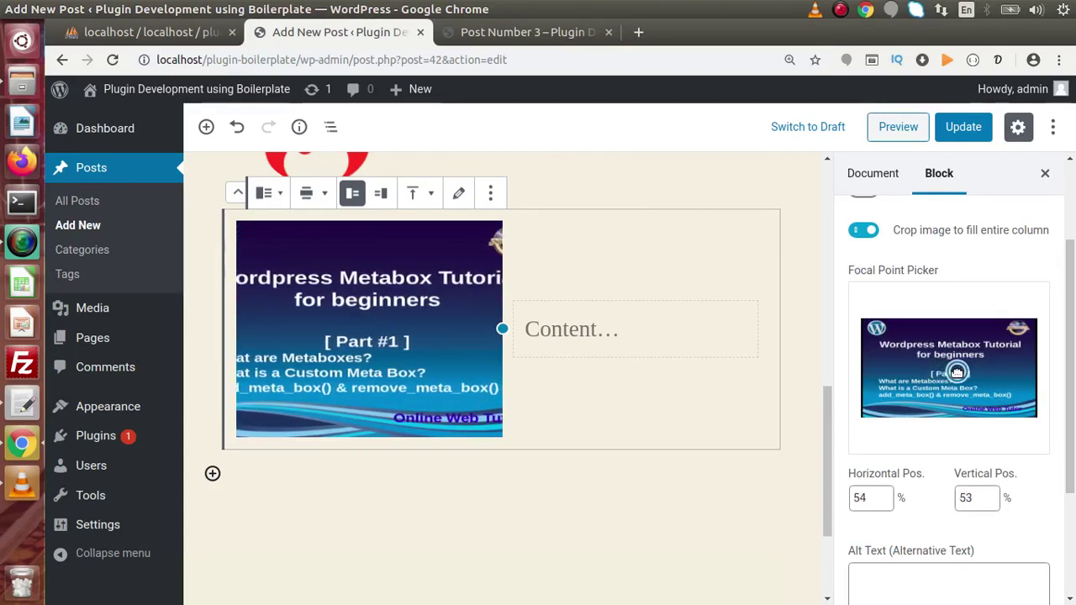
# - Copy the dummy text from "Laborum mi pharetra" to "mi excepteur" from the lorem ipsum generator into the Media & Text block's content paragraph
pyautogui.click(613, 329)
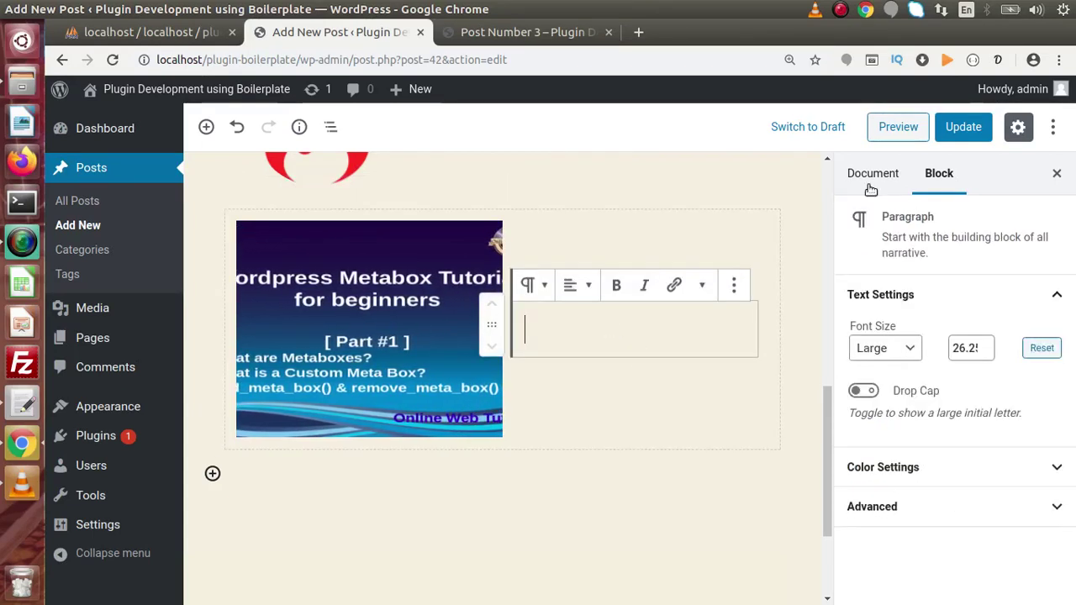
pyautogui.click(995, 62)
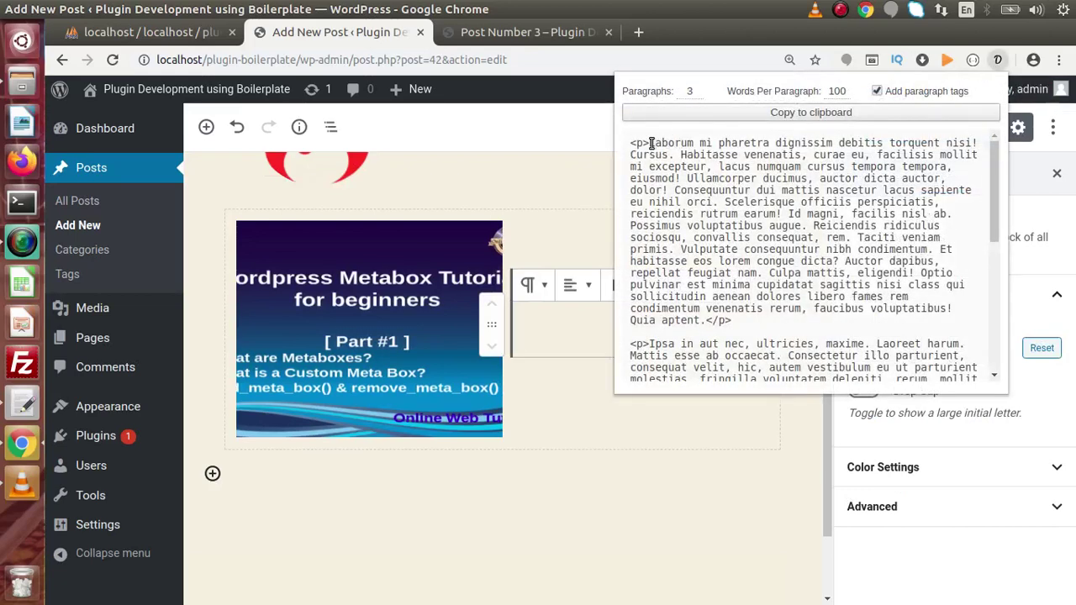
pyautogui.moveTo(650, 143); pyautogui.dragTo(707, 167)
pyautogui.hotkey('ctrl', 'c')
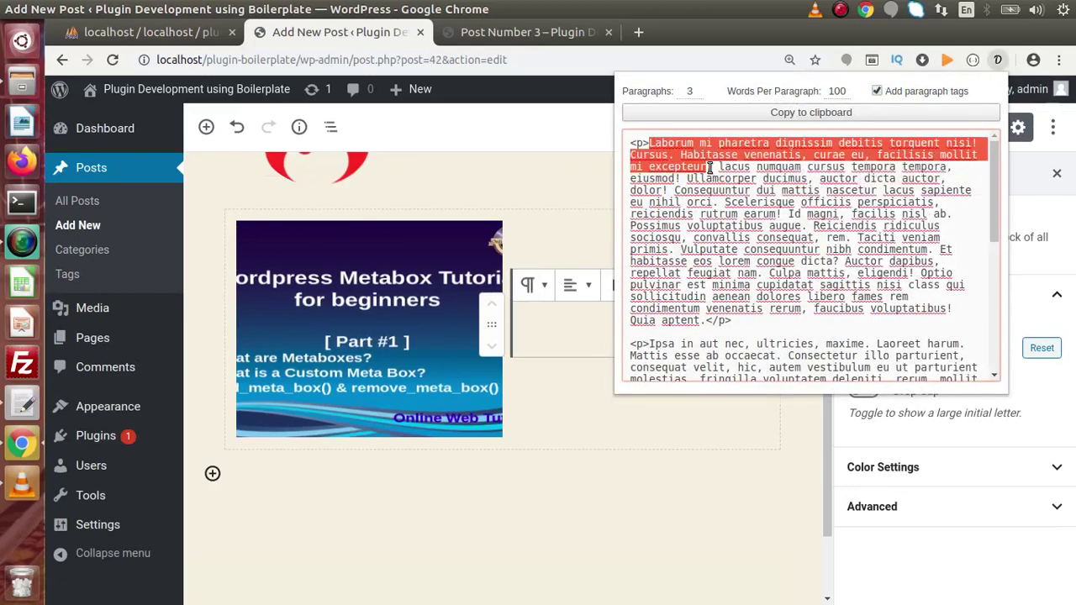
pyautogui.click(570, 336)
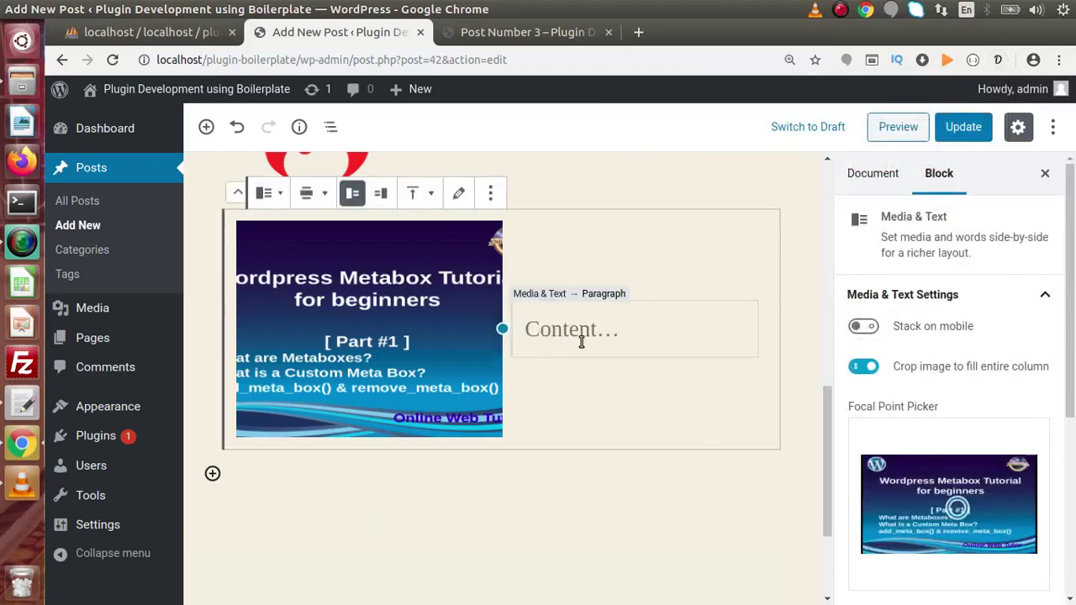
pyautogui.click(581, 342)
pyautogui.hotkey('ctrl', 'v')
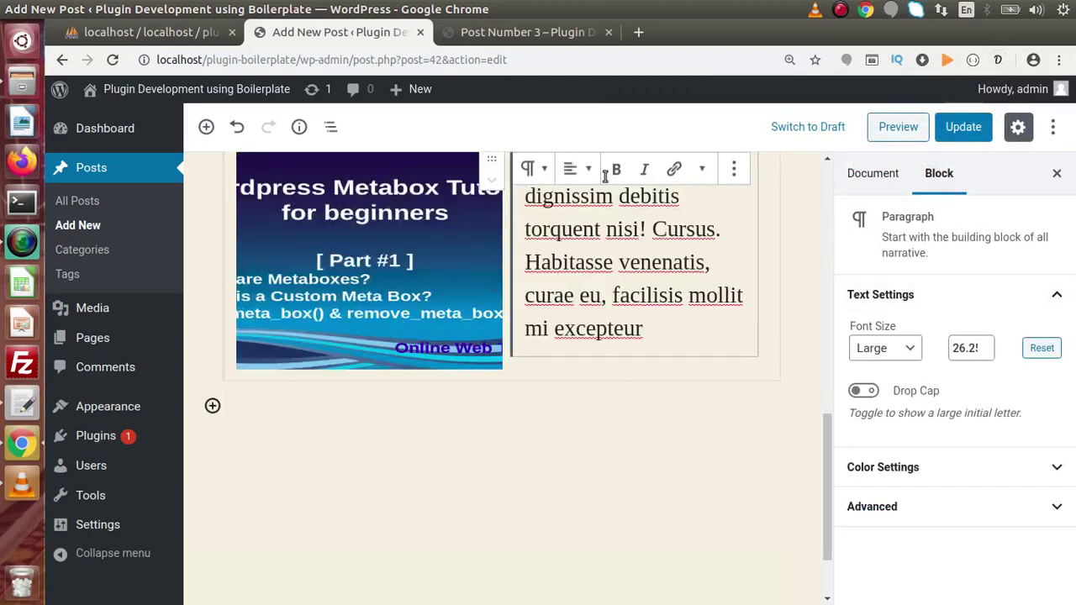
# - Update the post and check the Media & Text block on the refreshed published page before returning to the editor
pyautogui.click(696, 434)
pyautogui.click(973, 127)
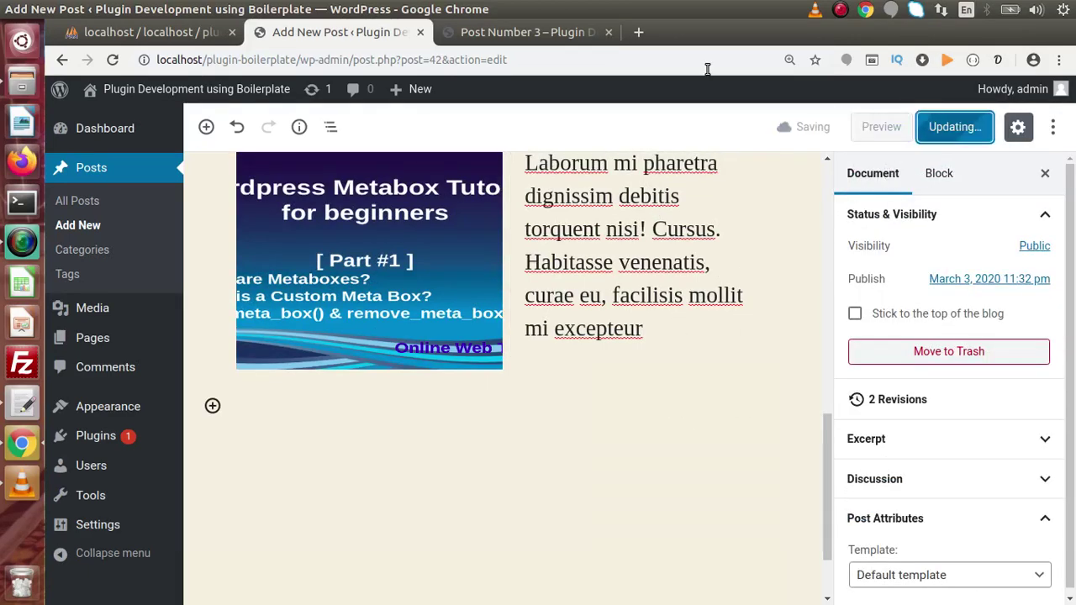
pyautogui.click(550, 32)
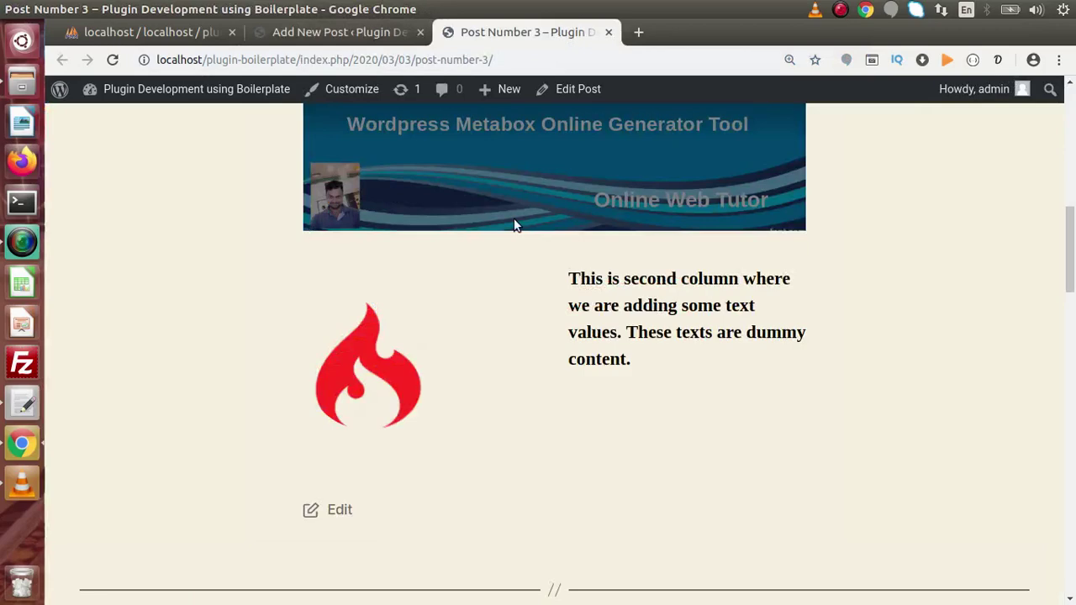
pyautogui.press('F5')
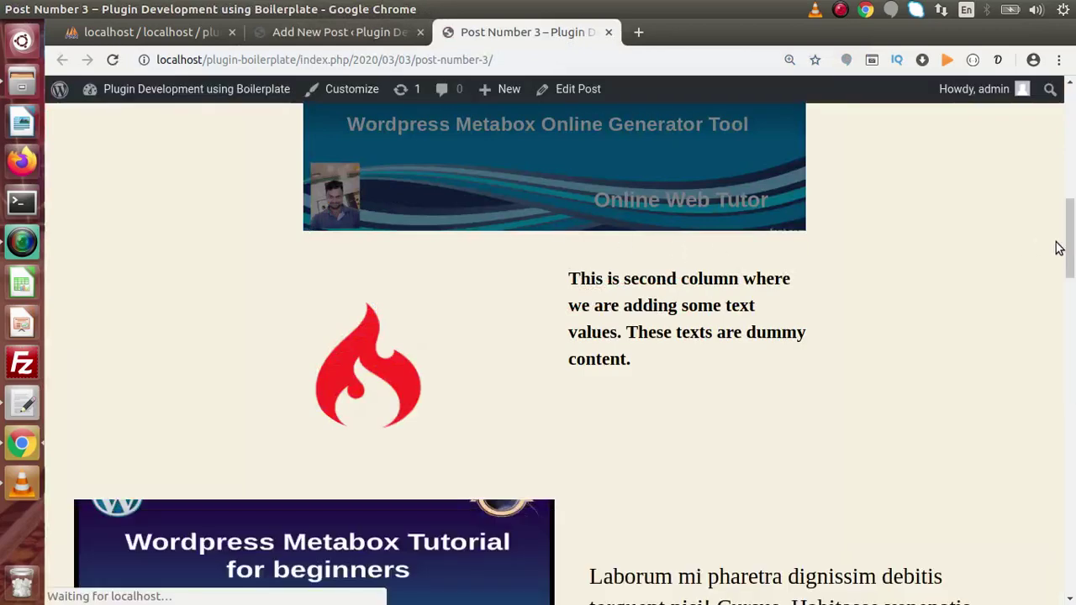
pyautogui.moveTo(1066, 239); pyautogui.dragTo(1073, 282)
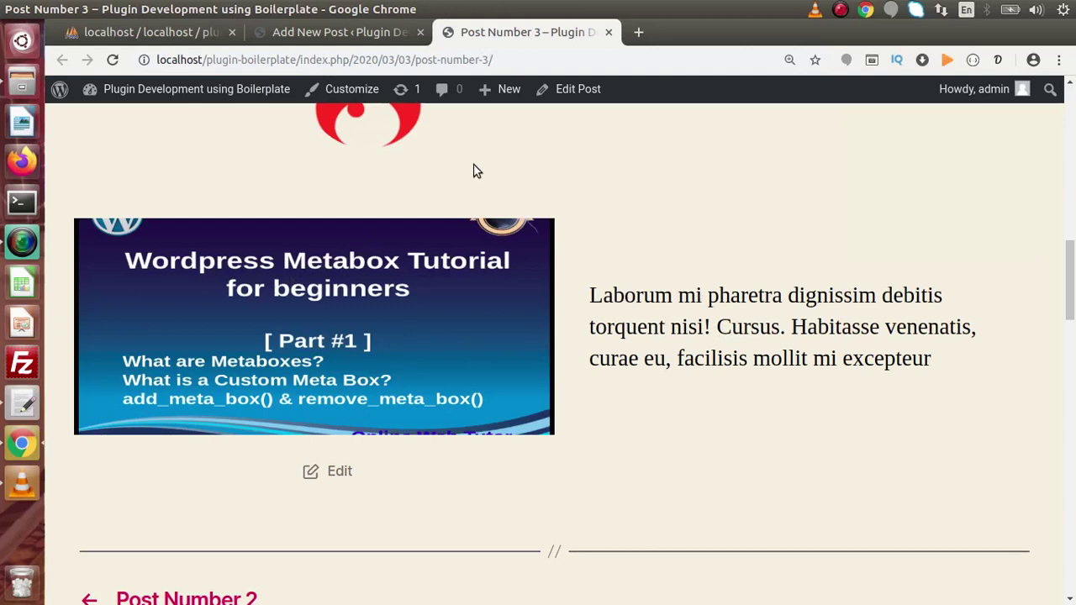
pyautogui.click(367, 33)
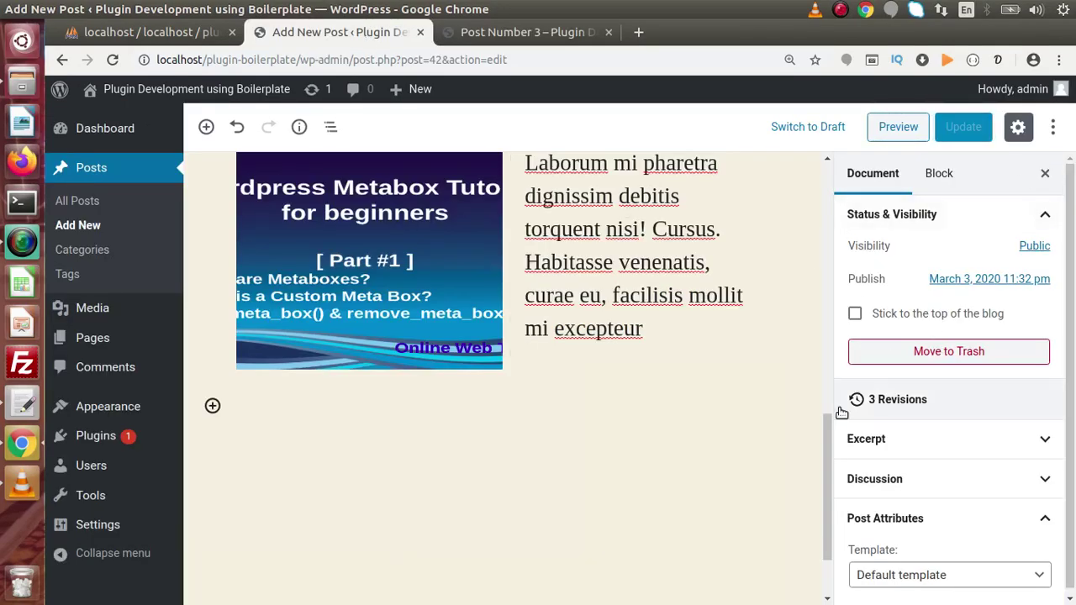
# - Switch the Media & Text block's layout to show the media on the right of the text
pyautogui.scroll(3, 828, 427)
pyautogui.moveTo(828, 427); pyautogui.dragTo(823, 363)
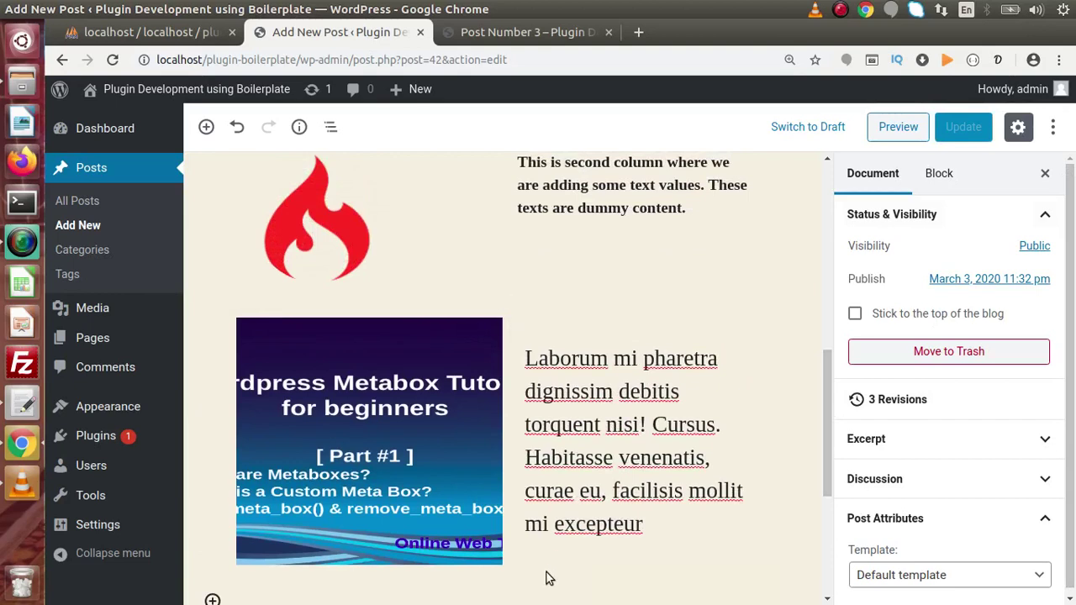
pyautogui.click(599, 426)
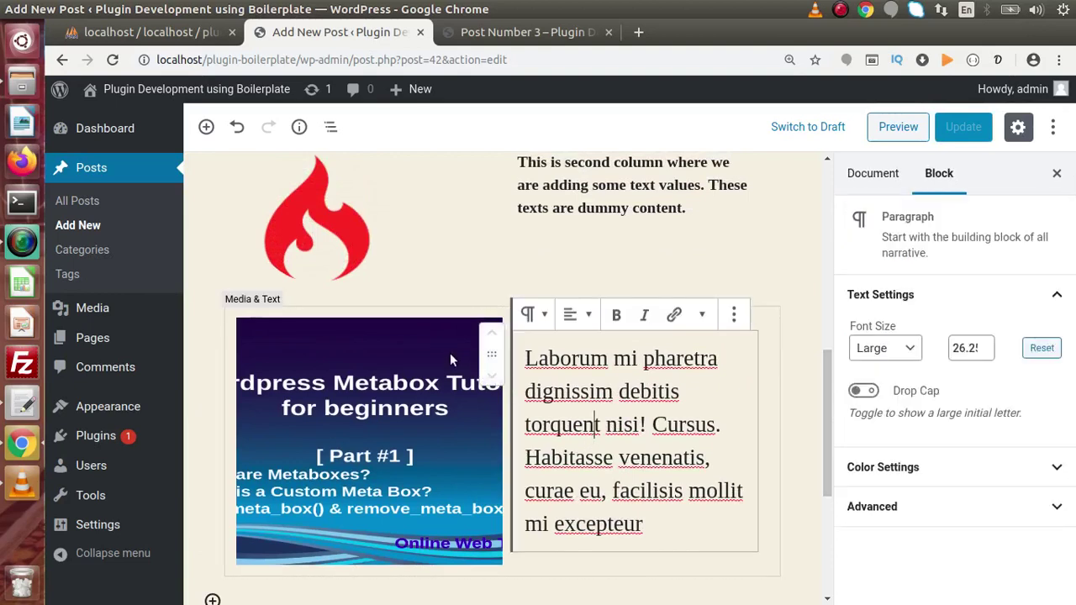
pyautogui.click(216, 309)
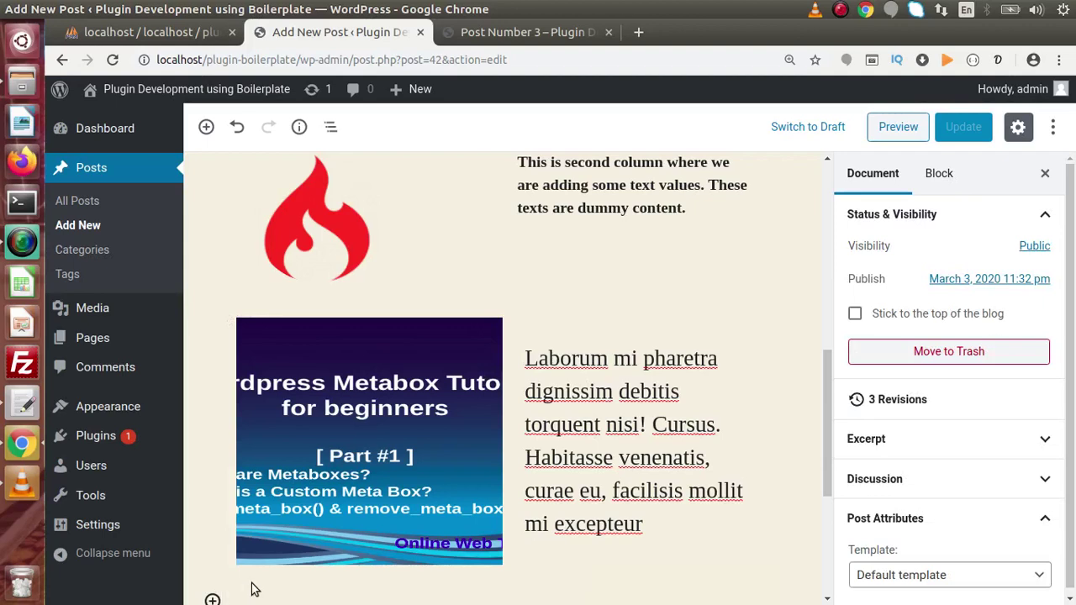
pyautogui.click(410, 378)
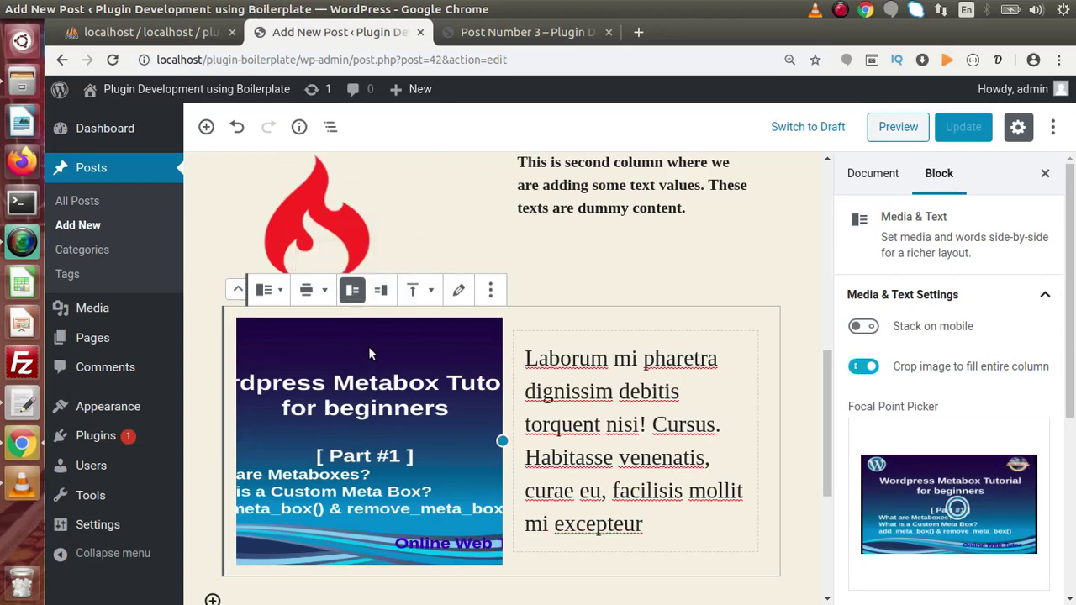
pyautogui.click(380, 291)
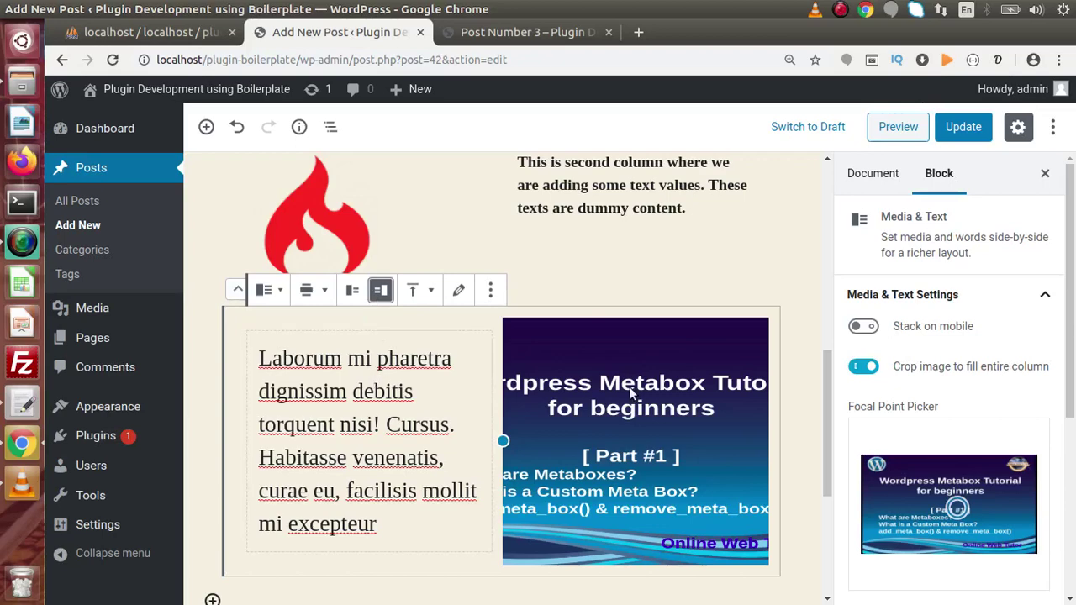
# - Update the post and check the swapped media and text layout on the published page, then return to the editor
pyautogui.click(947, 127)
pyautogui.click(547, 32)
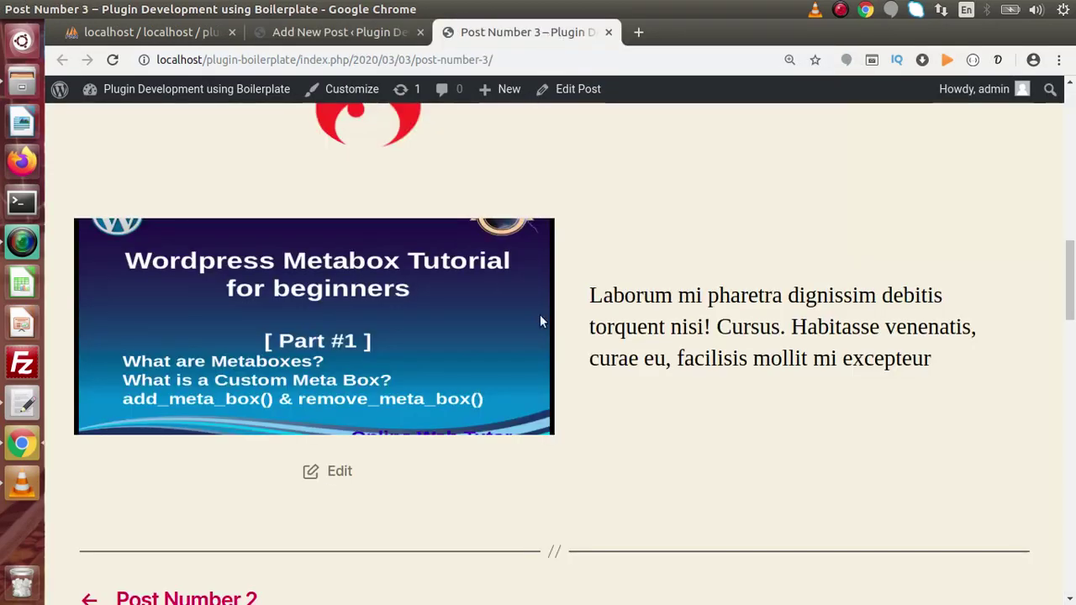
pyautogui.press('F5')
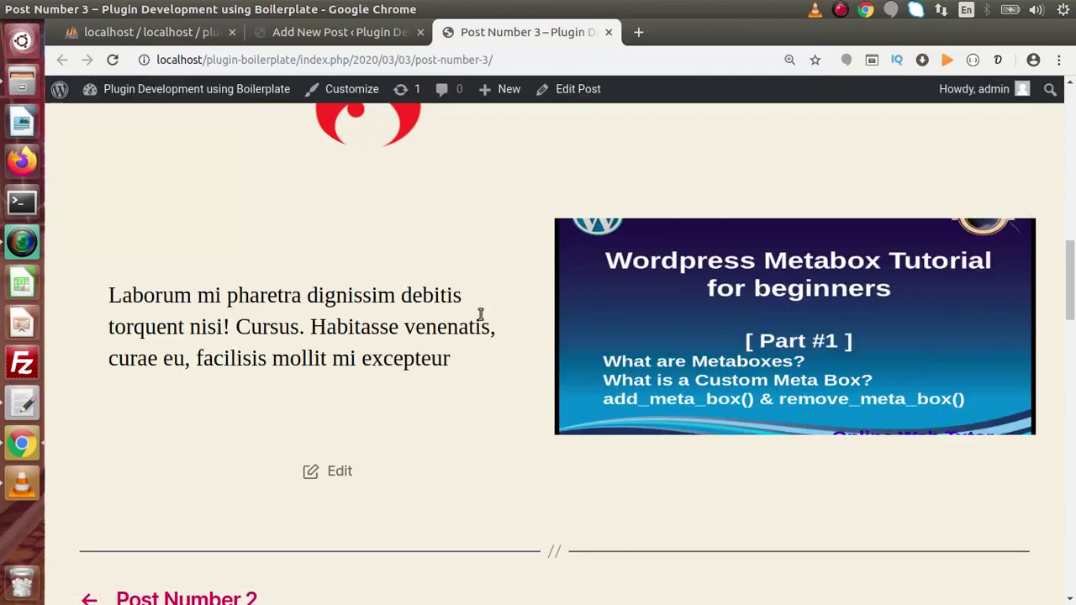
pyautogui.click(348, 32)
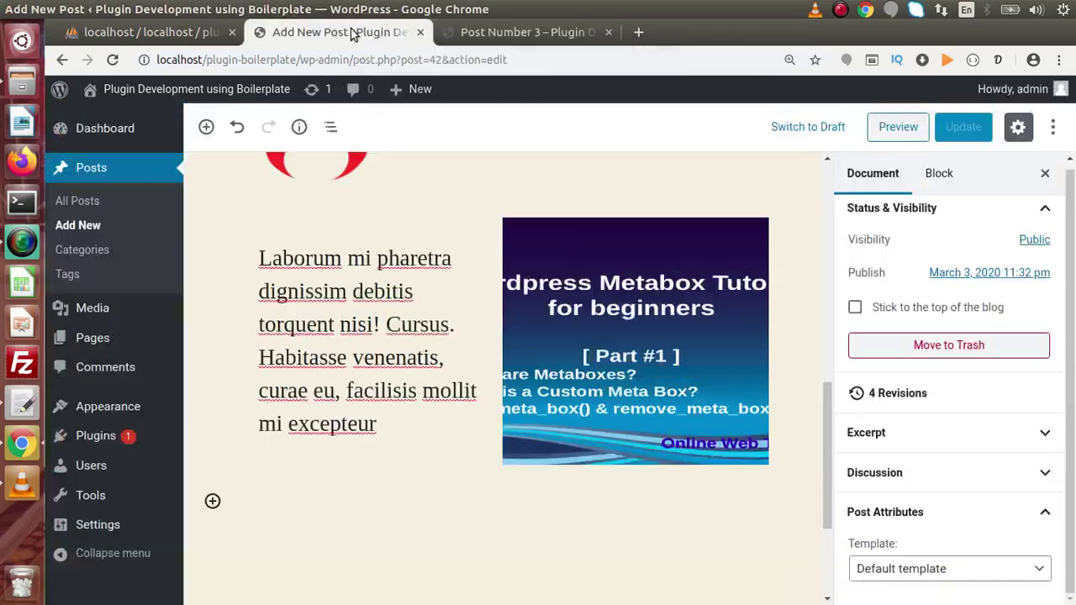
# - Search the block library for "cus" and insert a Custom HTML block below the Media & Text block
pyautogui.click(284, 505)
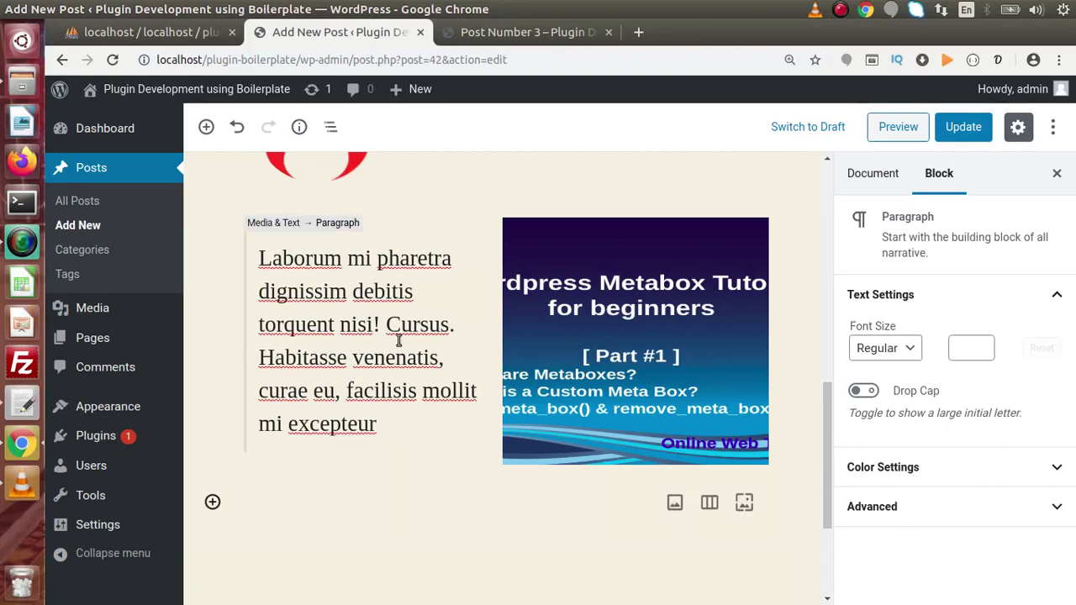
pyautogui.click(206, 126)
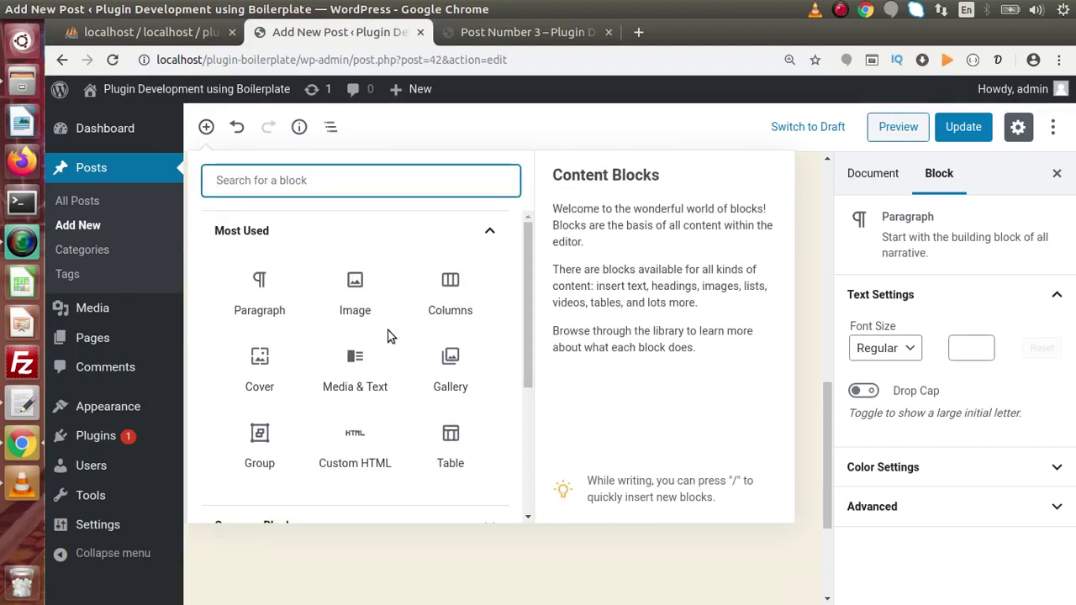
pyautogui.write('cus')
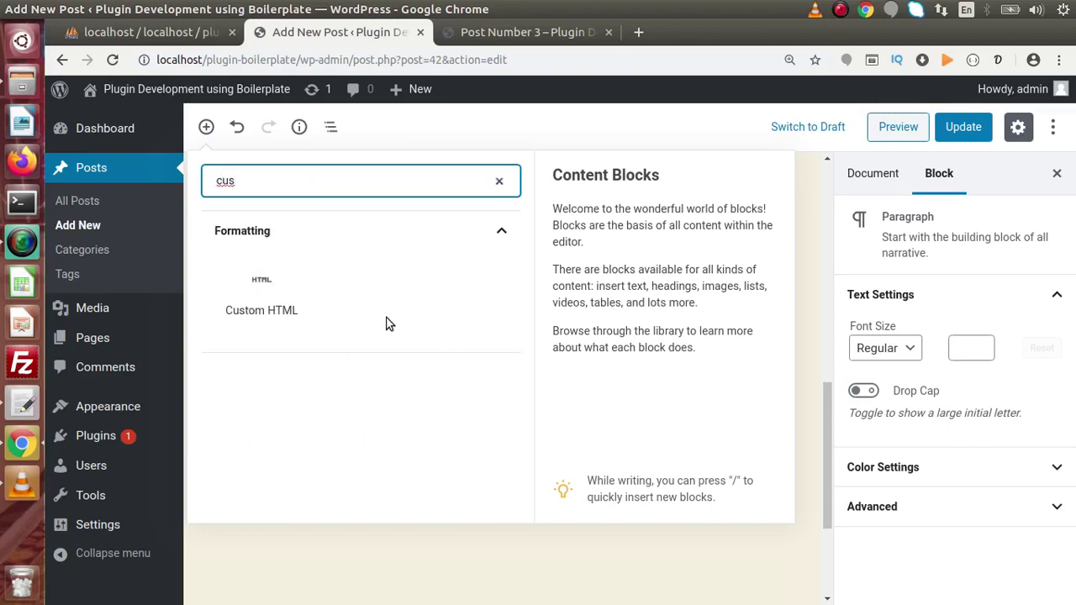
pyautogui.click(248, 290)
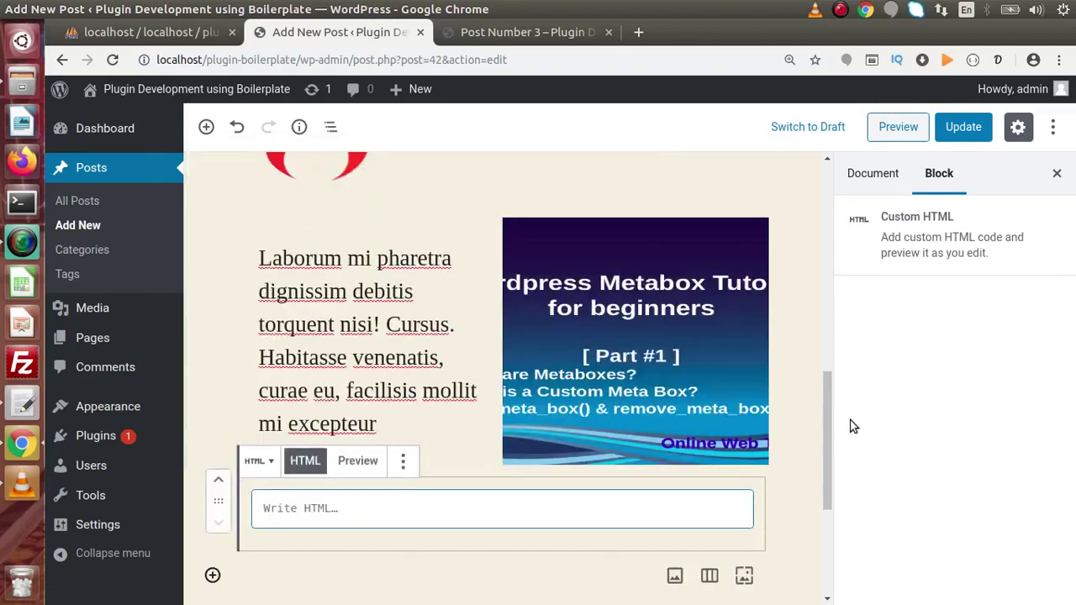
pyautogui.moveTo(831, 426); pyautogui.dragTo(828, 491)
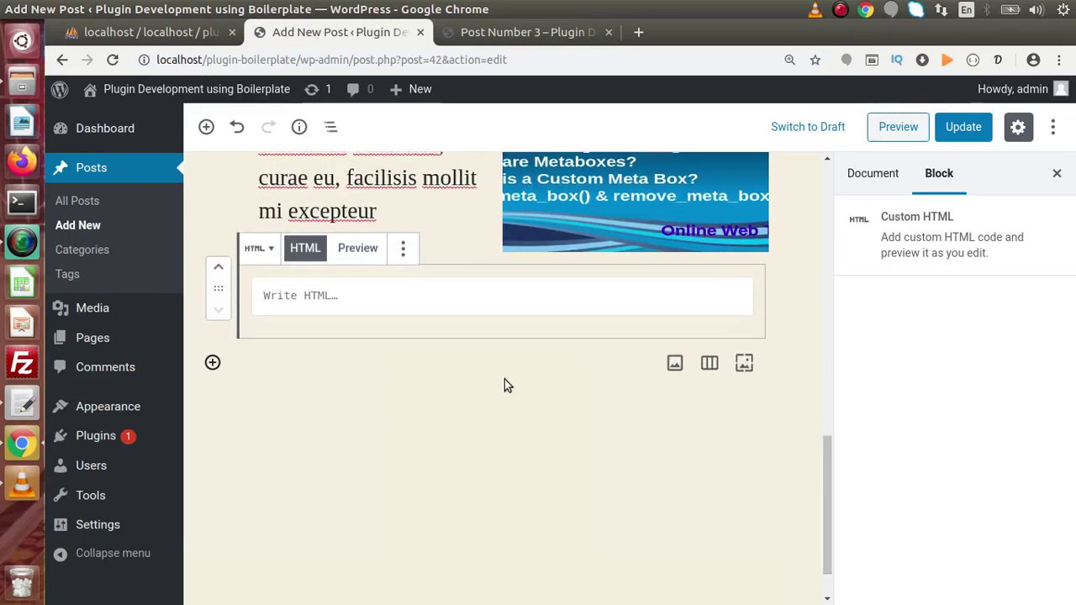
# - Write an h4 heading element with the text "Custom HTML" in the Custom HTML block
pyautogui.click(339, 306)
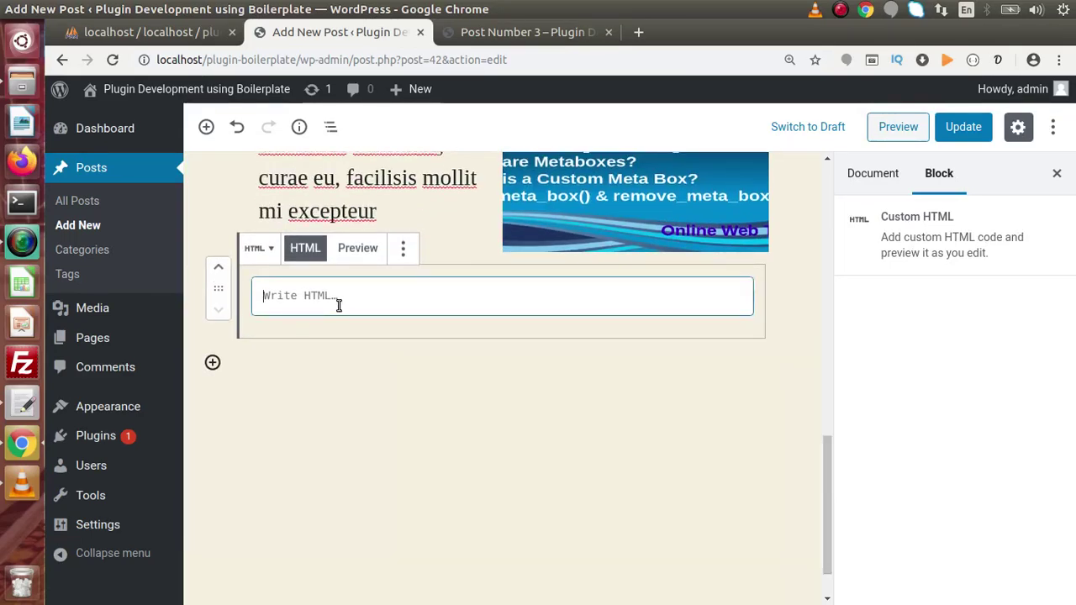
pyautogui.write('<h4><')
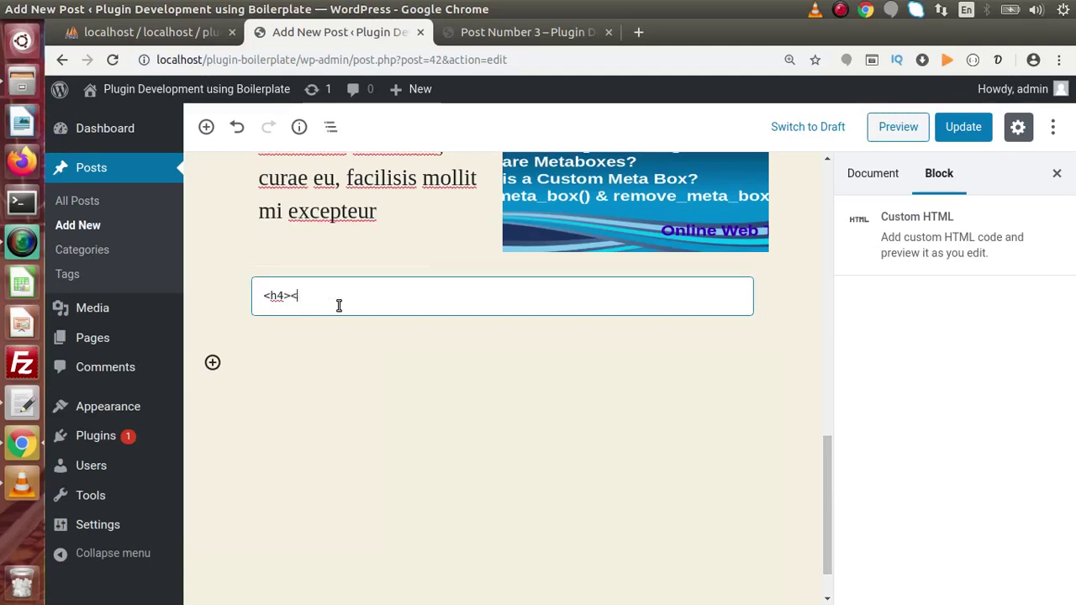
pyautogui.write('/h4>')
pyautogui.press('Left')
pyautogui.press('Left')
pyautogui.press('Left')
pyautogui.press('Left')
pyautogui.press('Left')
pyautogui.write('Custom HTM')
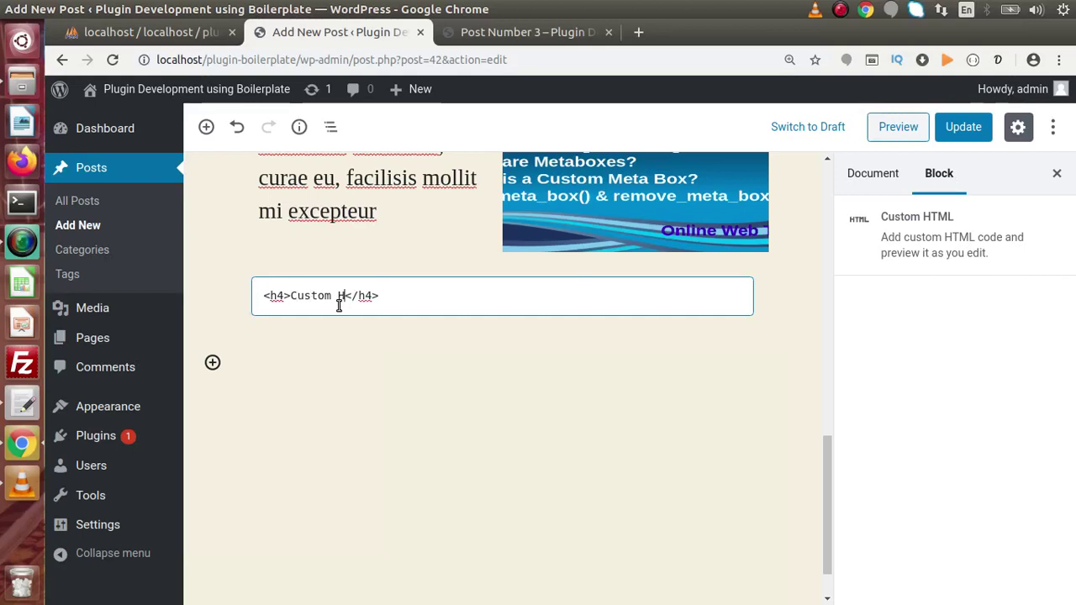
pyautogui.write('L')
# - Add a p element with the text "This is all about dummy content" after the h4 heading in the Custom HTML block
pyautogui.write('<p></p')
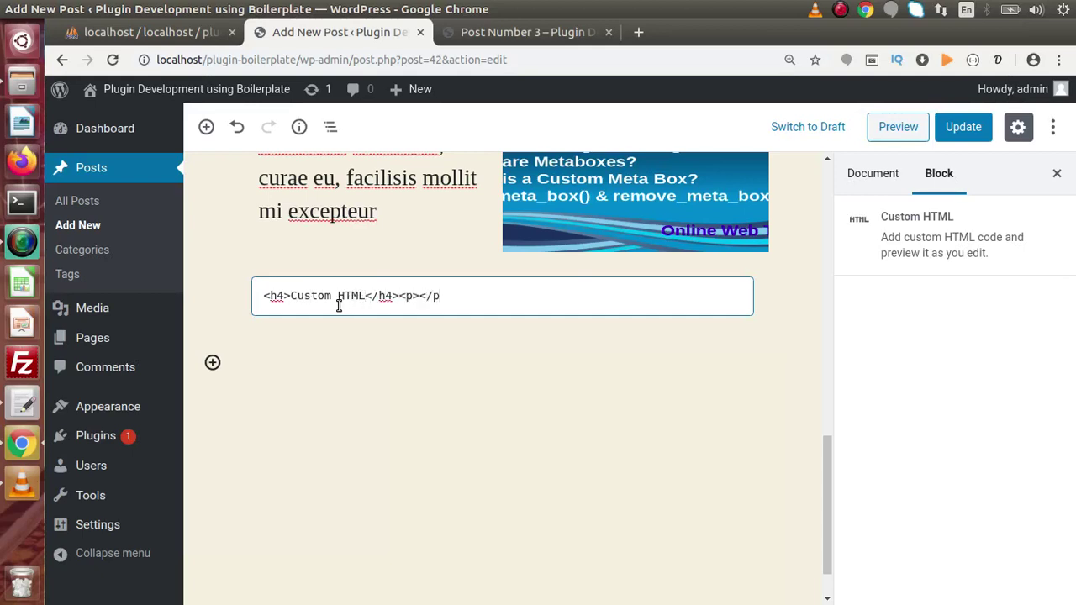
pyautogui.press('BackSpace')
pyautogui.press('BackSpace')
pyautogui.press('BackSpace')
pyautogui.write('Th</p>')
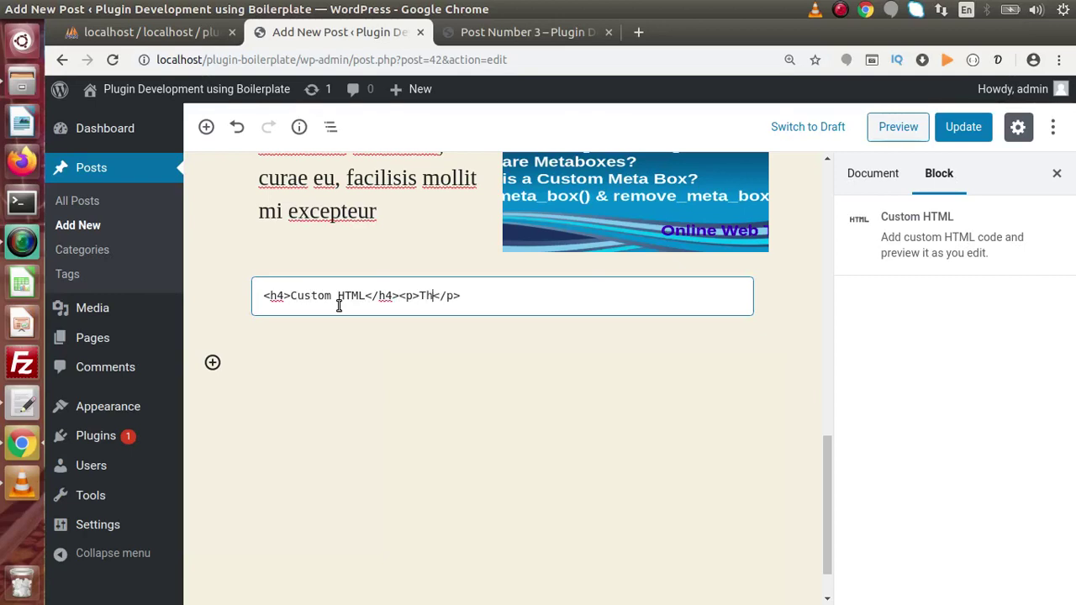
pyautogui.write('This is all about dum')
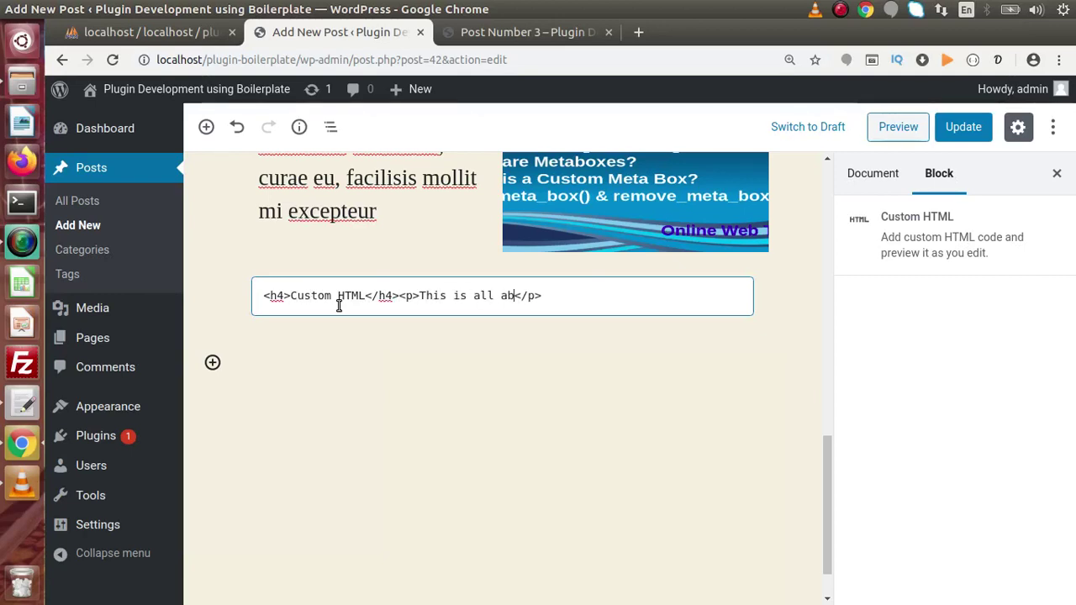
pyautogui.write('my content')
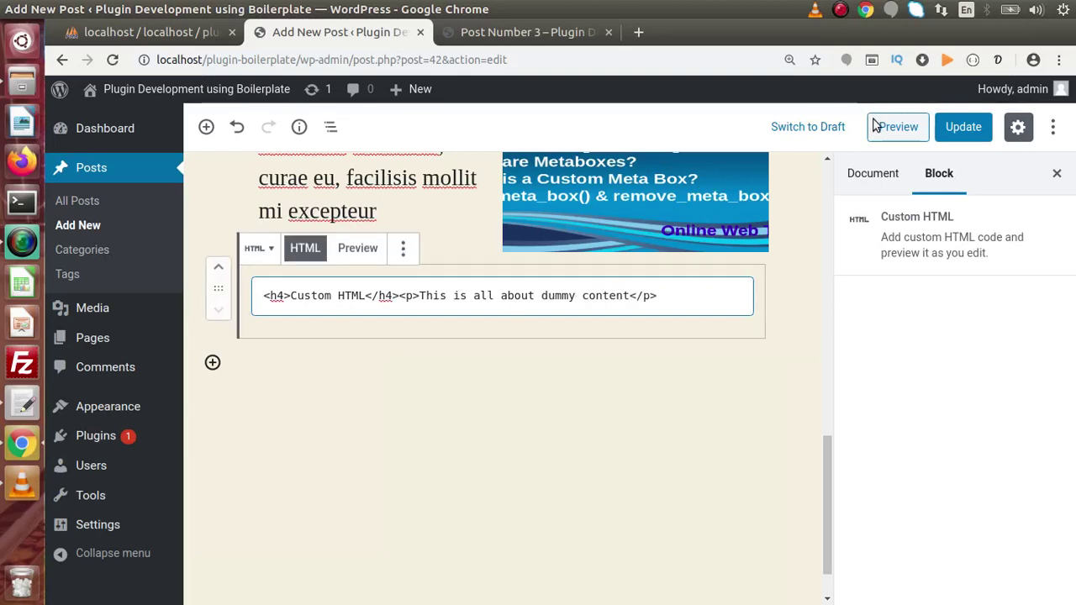
# - Copy the dummy text from "Nec non mattis" through "Perspiciatis senectus" out of the dummy text generator extension
pyautogui.click(997, 59)
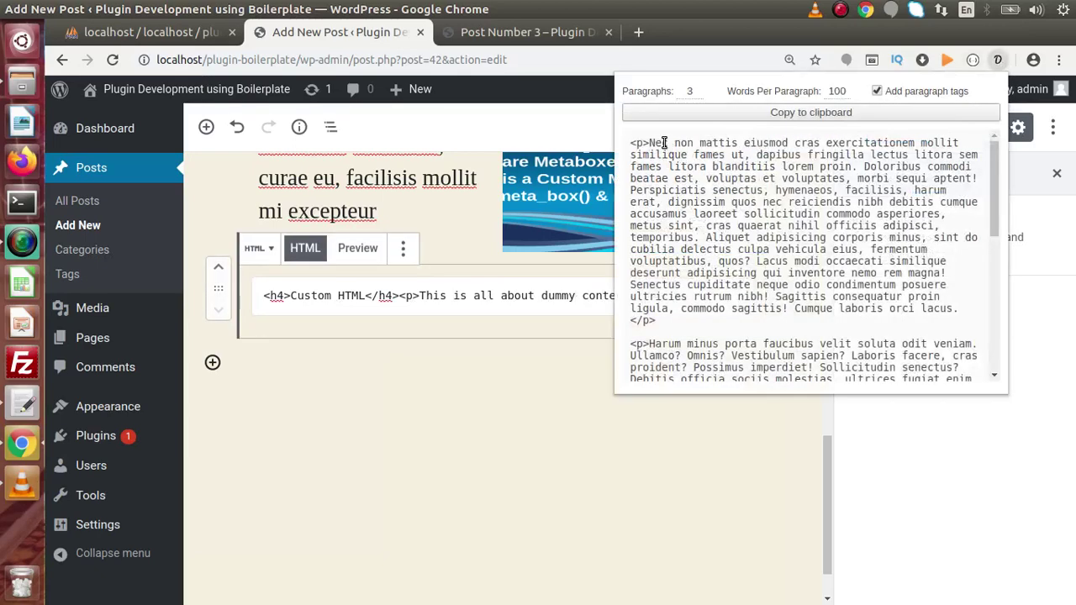
pyautogui.moveTo(649, 143); pyautogui.dragTo(763, 192)
pyautogui.hotkey('ctrl', 'c')
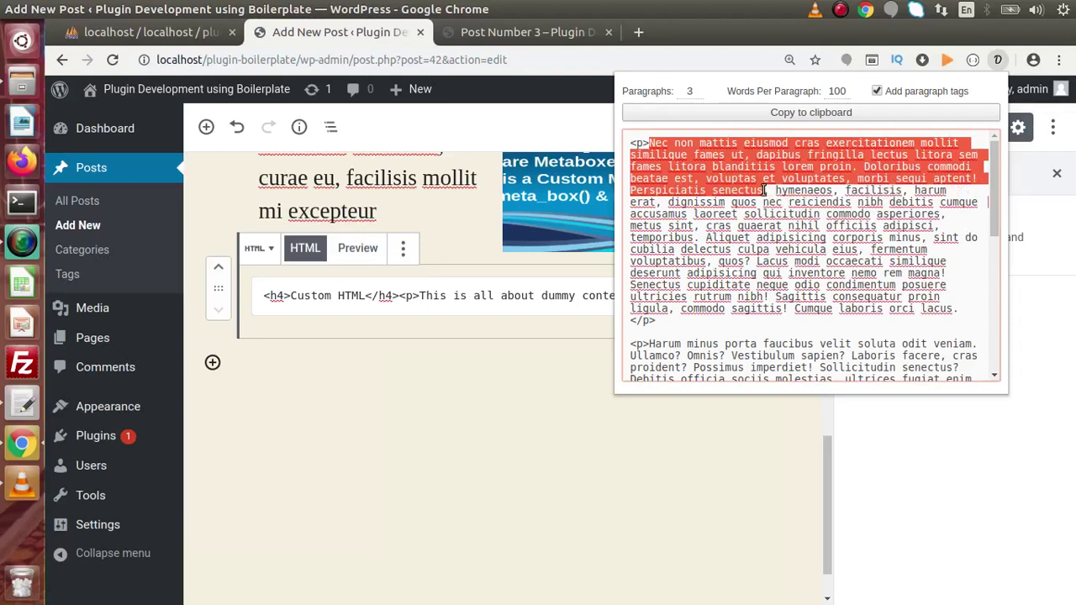
# - Add a second p element at the end of the Custom HTML code and paste the copied dummy text inside it
pyautogui.click(656, 296)
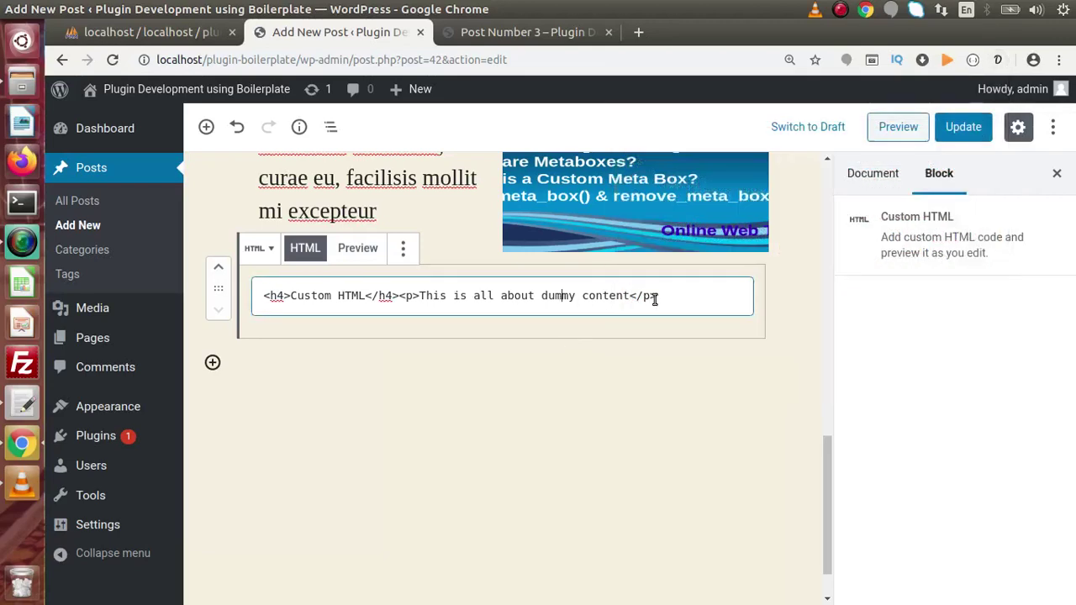
pyautogui.write('<p>')
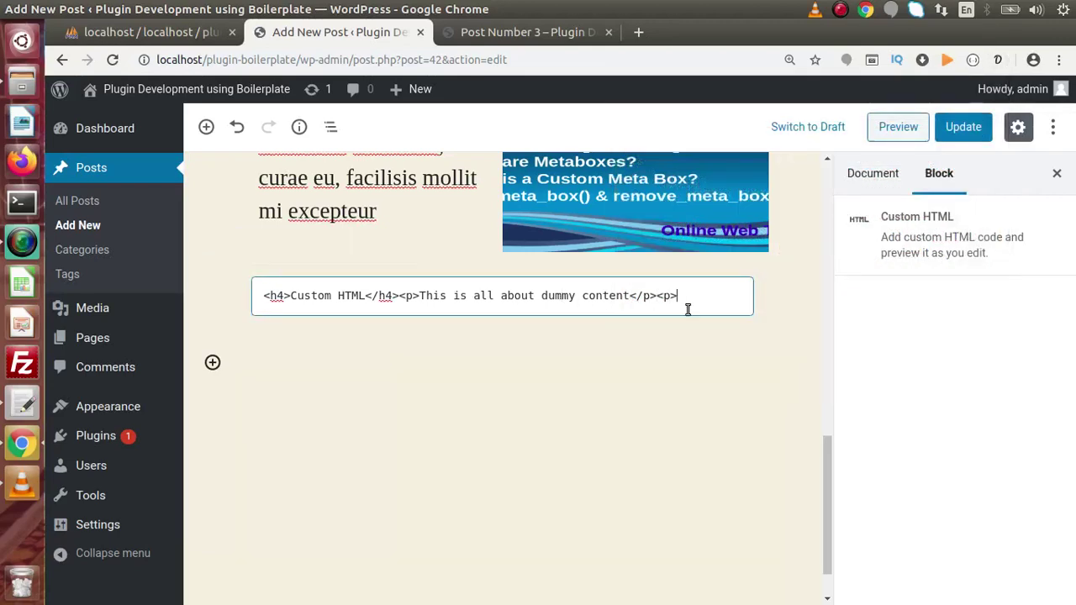
pyautogui.write('<?p>')
pyautogui.press('Left')
pyautogui.press('Left')
pyautogui.press('Left')
pyautogui.press('Left')
pyautogui.hotkey('ctrl', 'v')
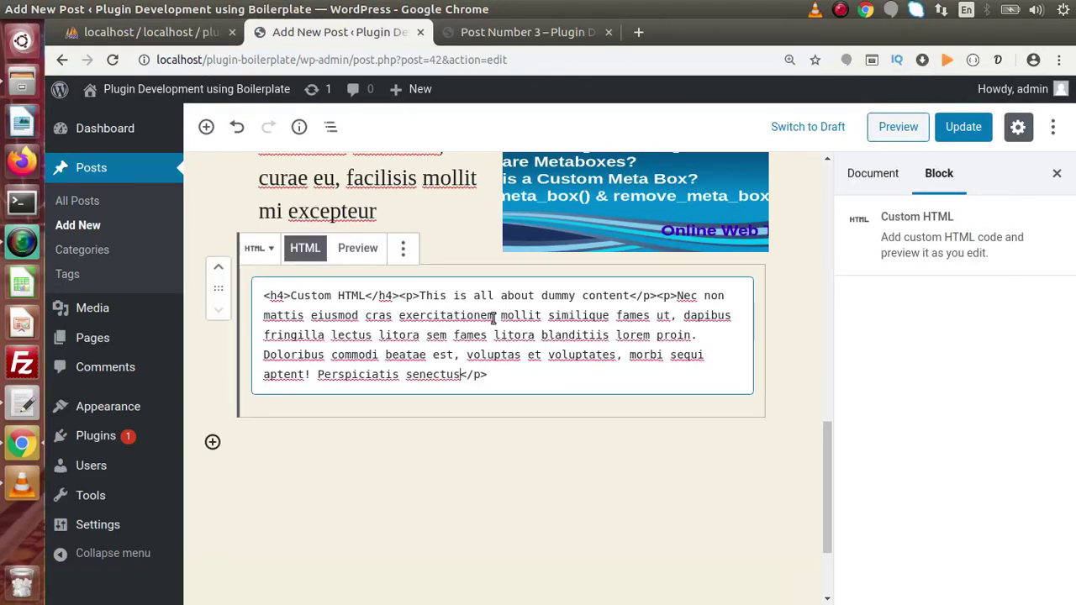
# - Compare the Custom HTML block's rendered preview with its code, ending in the HTML code view
pyautogui.click(366, 255)
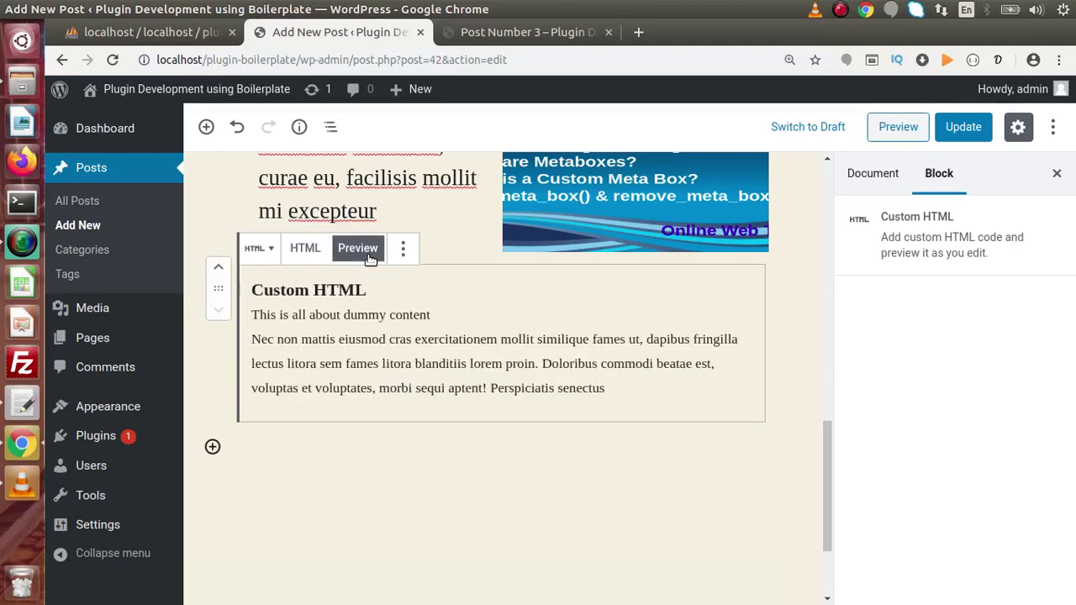
pyautogui.click(309, 252)
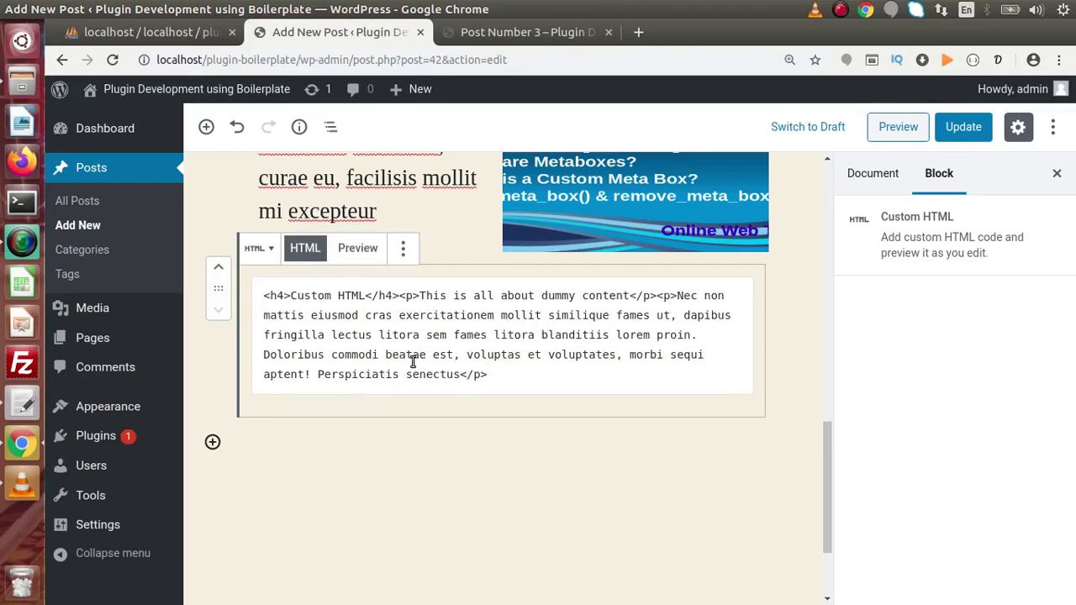
pyautogui.click(356, 245)
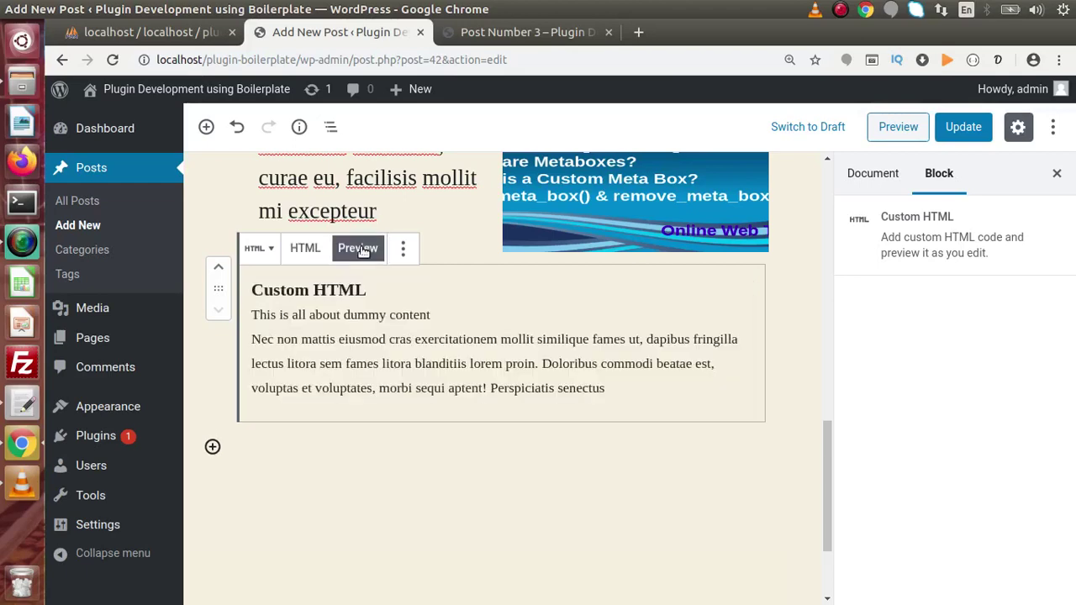
pyautogui.click(301, 248)
pyautogui.click(372, 247)
pyautogui.click(318, 250)
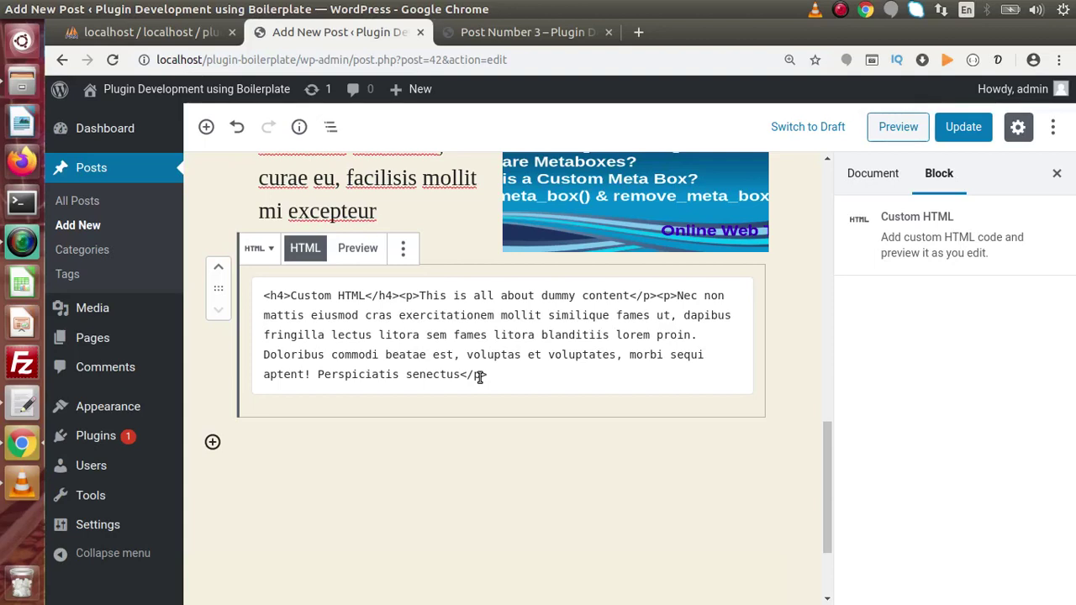
# - Update the post and check the Custom HTML section on the reloaded published page
pyautogui.click(969, 129)
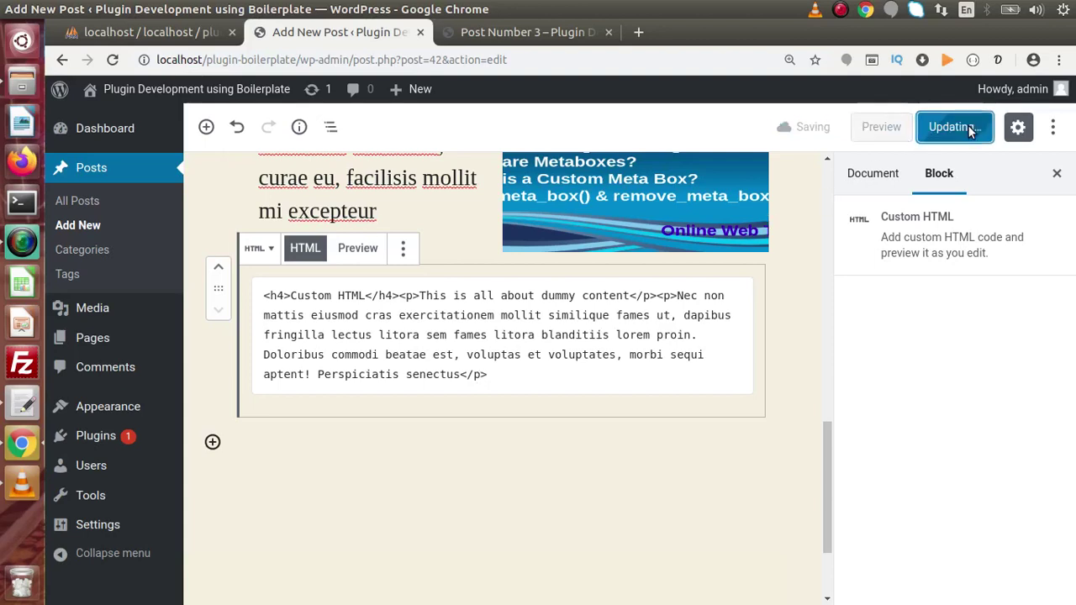
pyautogui.click(517, 34)
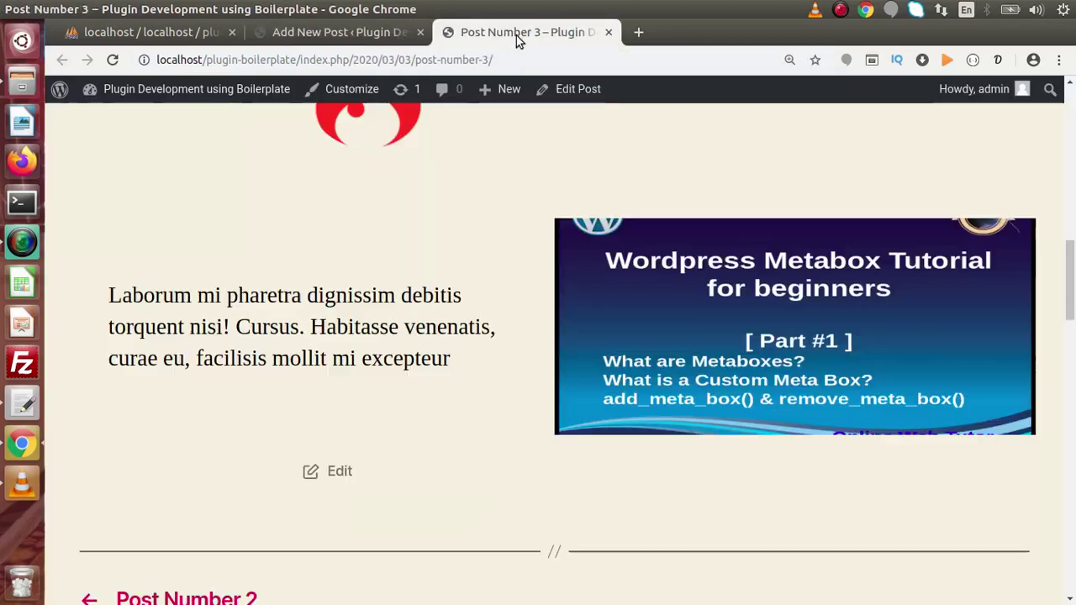
pyautogui.press('F5')
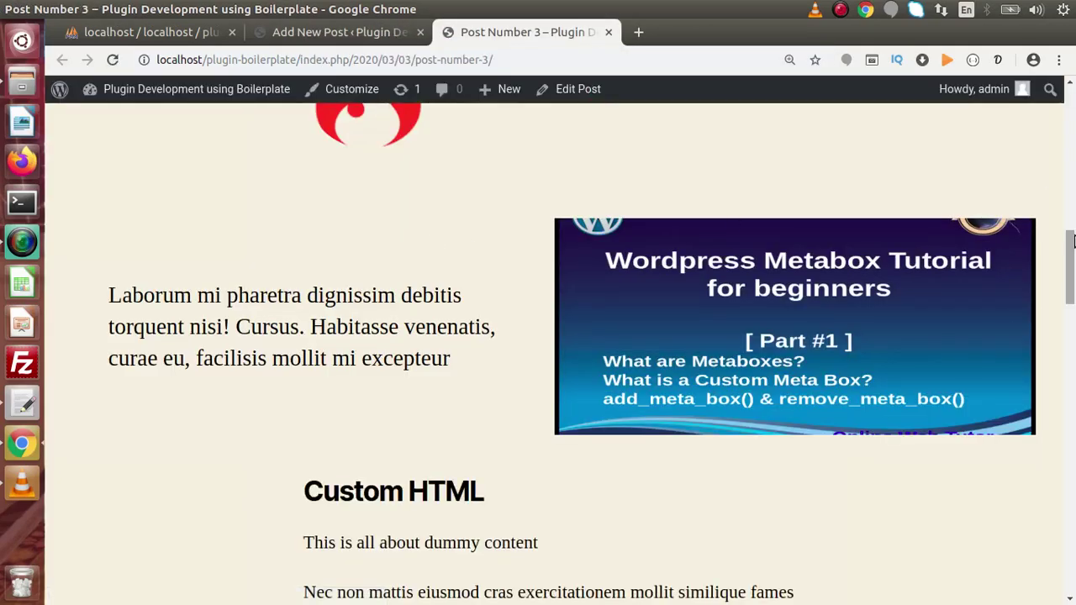
pyautogui.moveTo(1073, 242); pyautogui.dragTo(1072, 289)
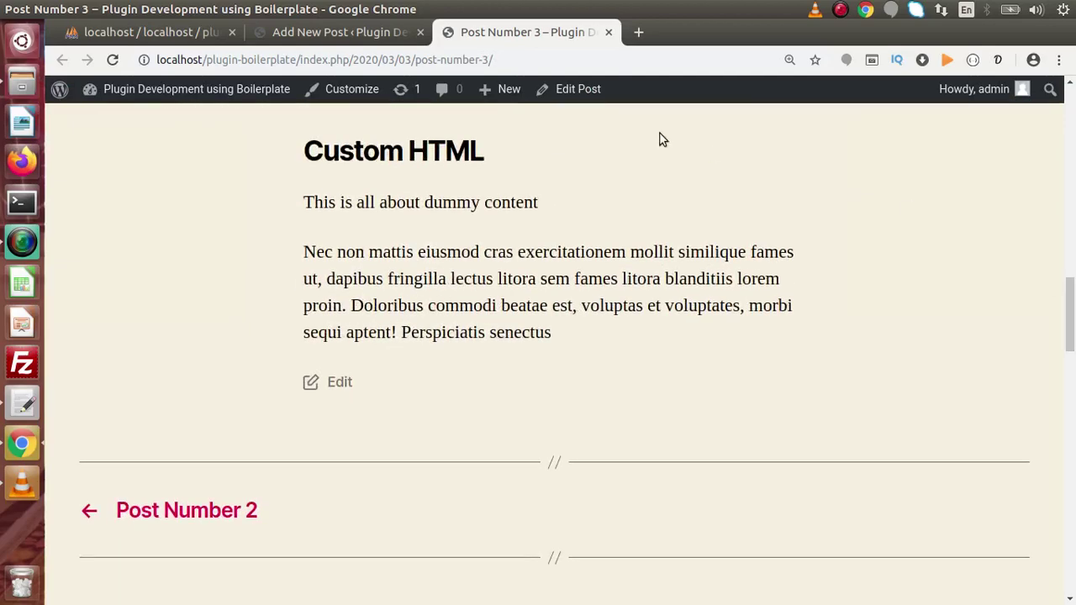
# - Return to the editor to review the column and Media & Text blocks, and switch to the gutenberg-intro.txt notes in gedit
pyautogui.click(390, 31)
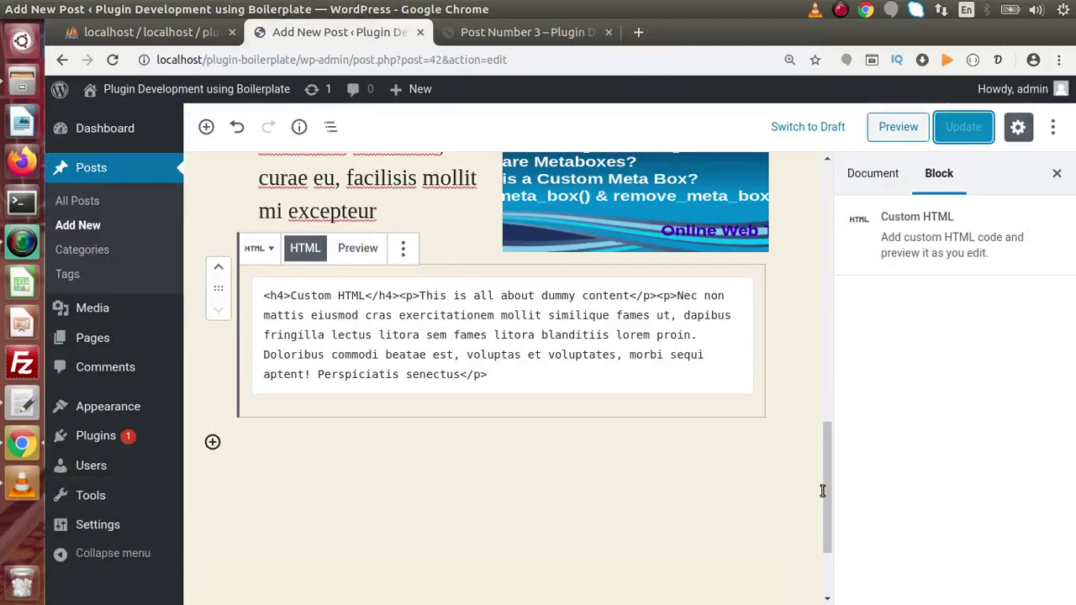
pyautogui.moveTo(823, 490); pyautogui.dragTo(819, 386)
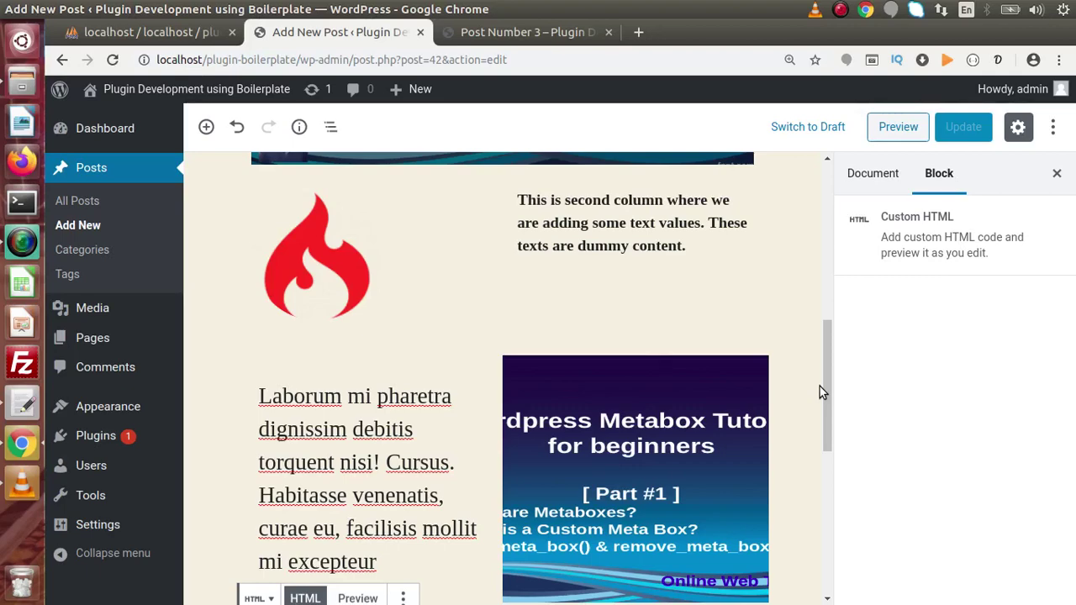
pyautogui.click(23, 402)
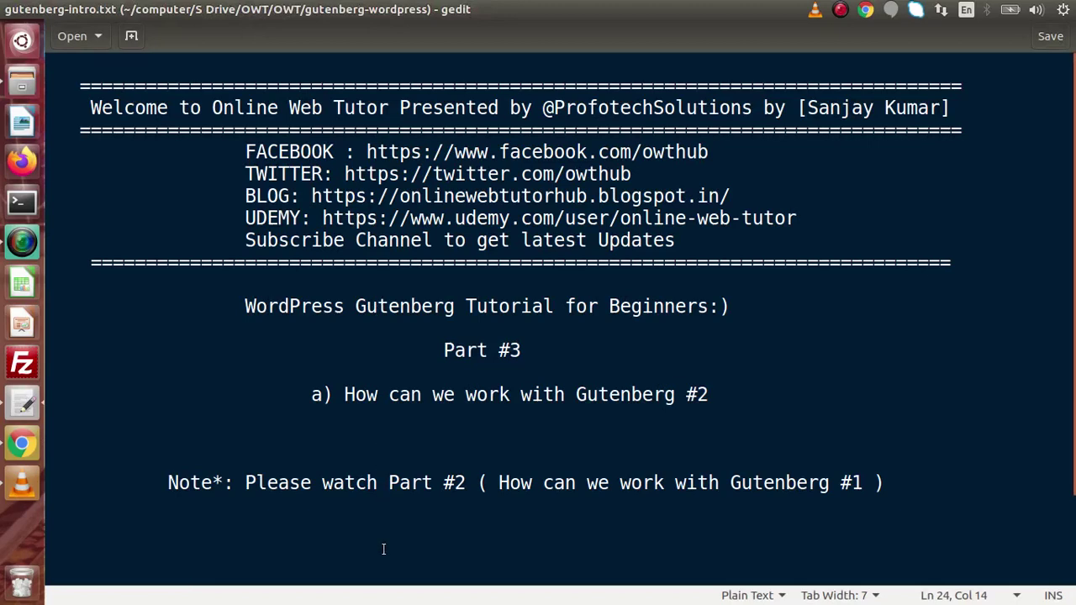